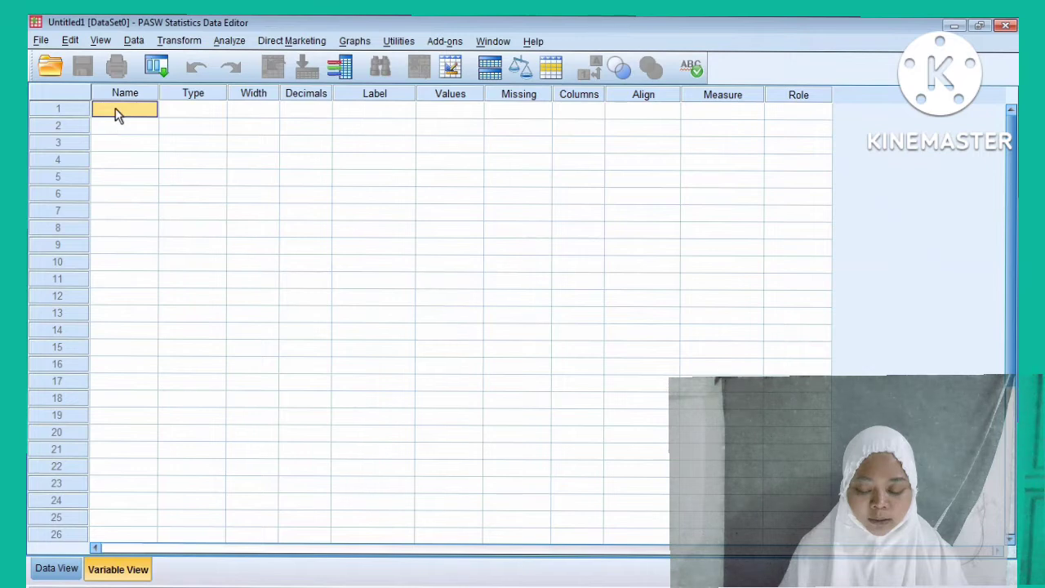
Define the first variable with the name Pilihan
{"action": "left_click", "coordinate": [115, 108]}
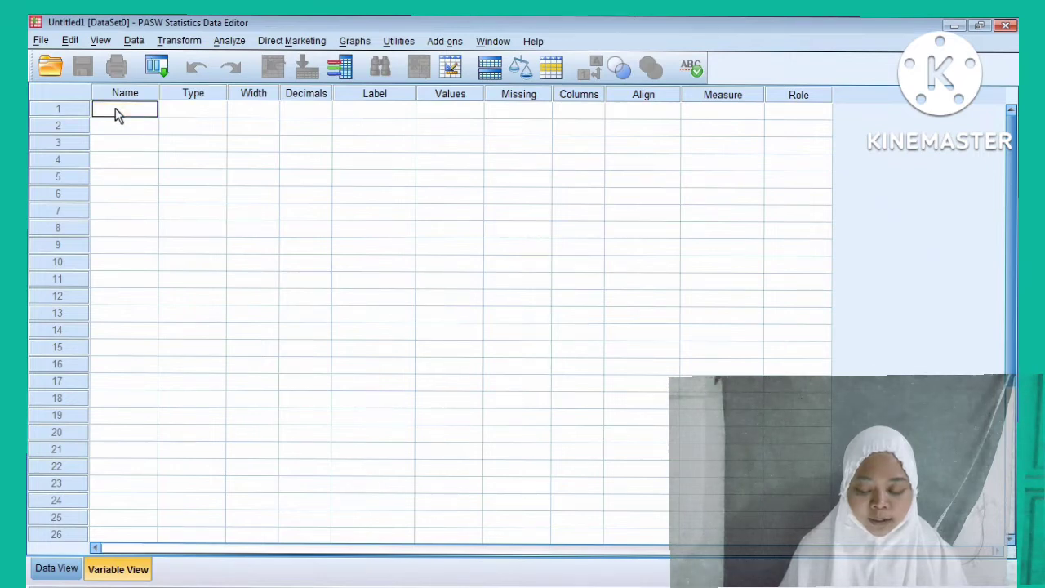
{"action": "type", "text": "Pili"}
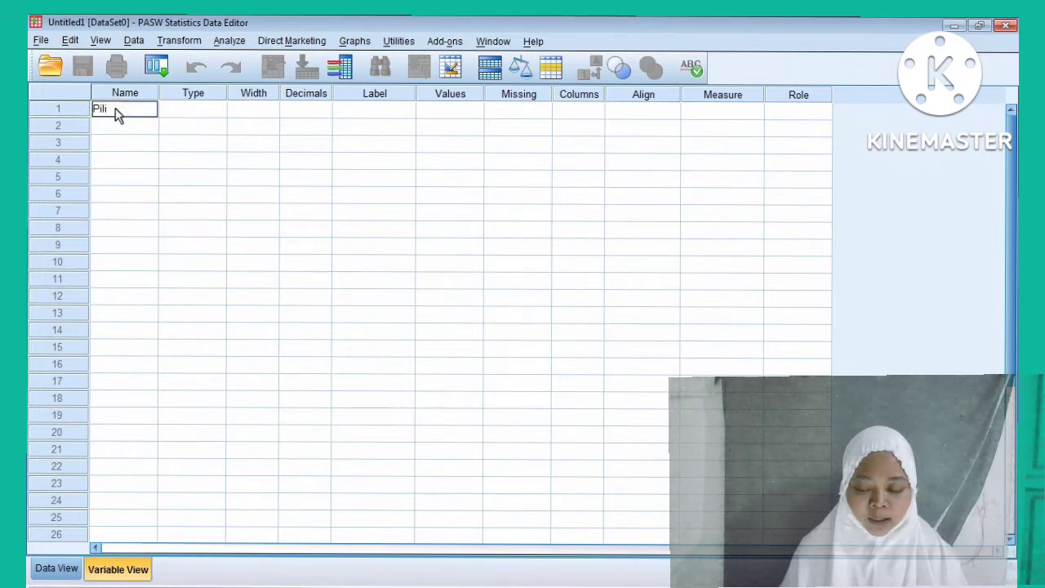
{"action": "type", "text": "han"}
{"action": "key", "text": "Return"}
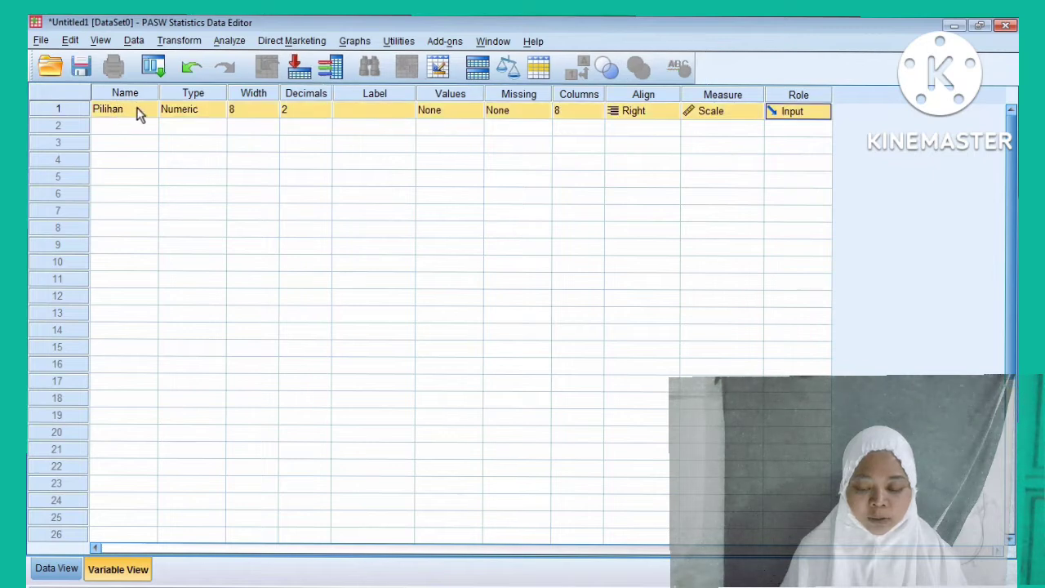
Give the Pilihan variable the label "Jurusan/Program Pilihan mahasiswa"
{"action": "left_click", "coordinate": [355, 113]}
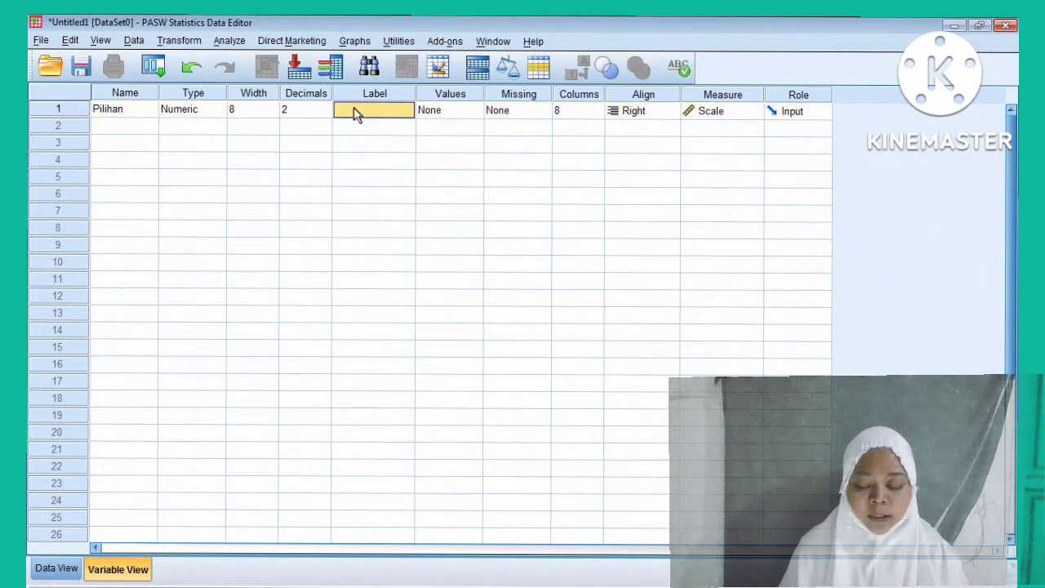
{"action": "left_click", "coordinate": [354, 111]}
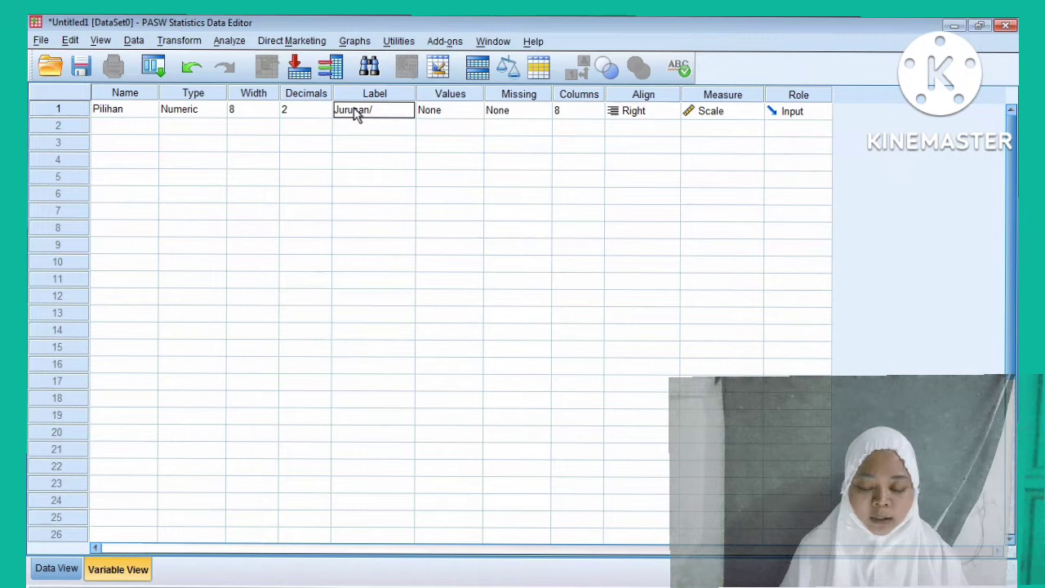
{"action": "type", "text": "Jurusan/Progr"}
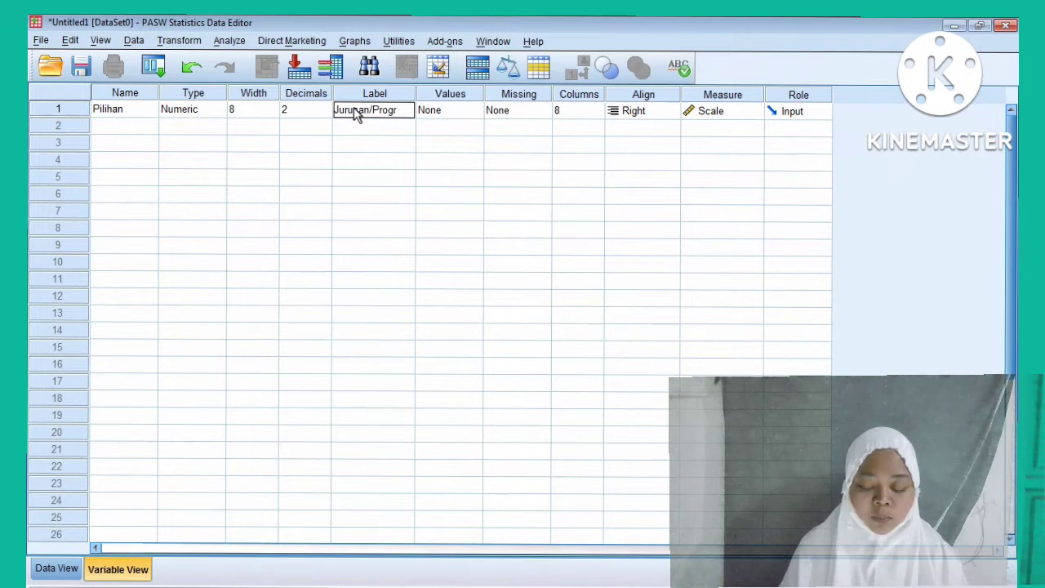
{"action": "type", "text": "am P"}
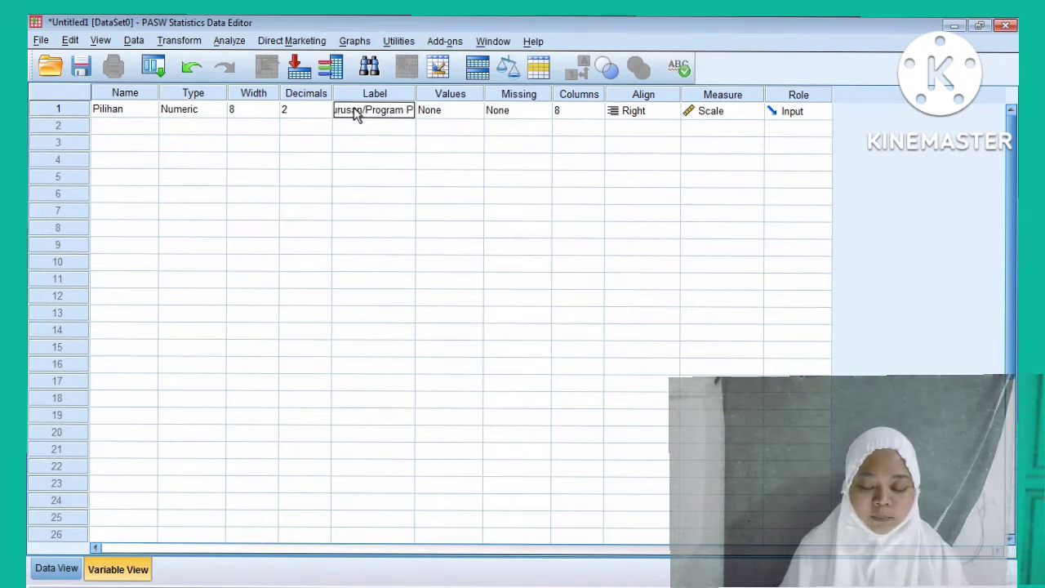
{"action": "type", "text": "ilihan mahas"}
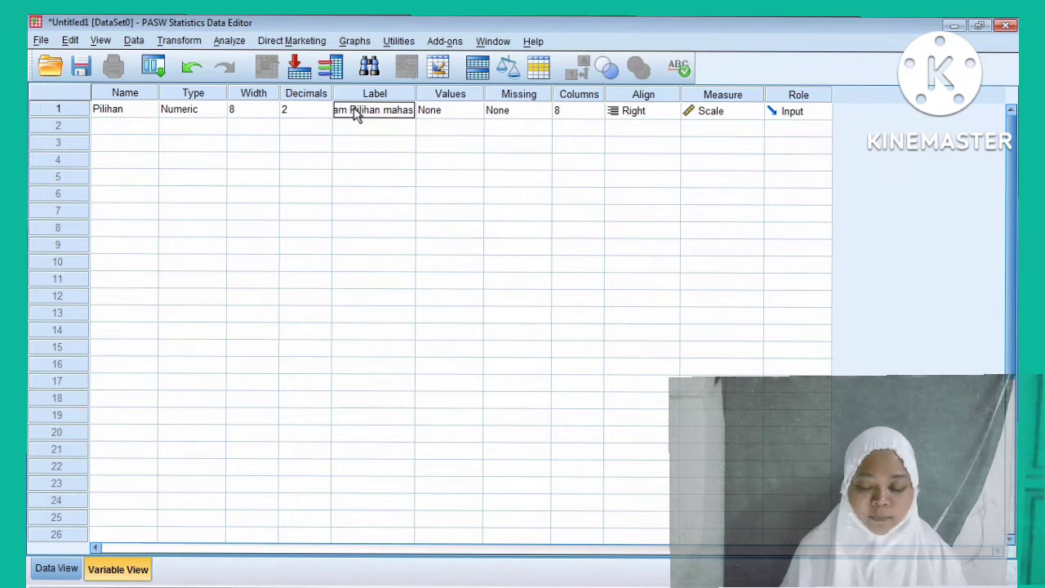
{"action": "type", "text": "iswa"}
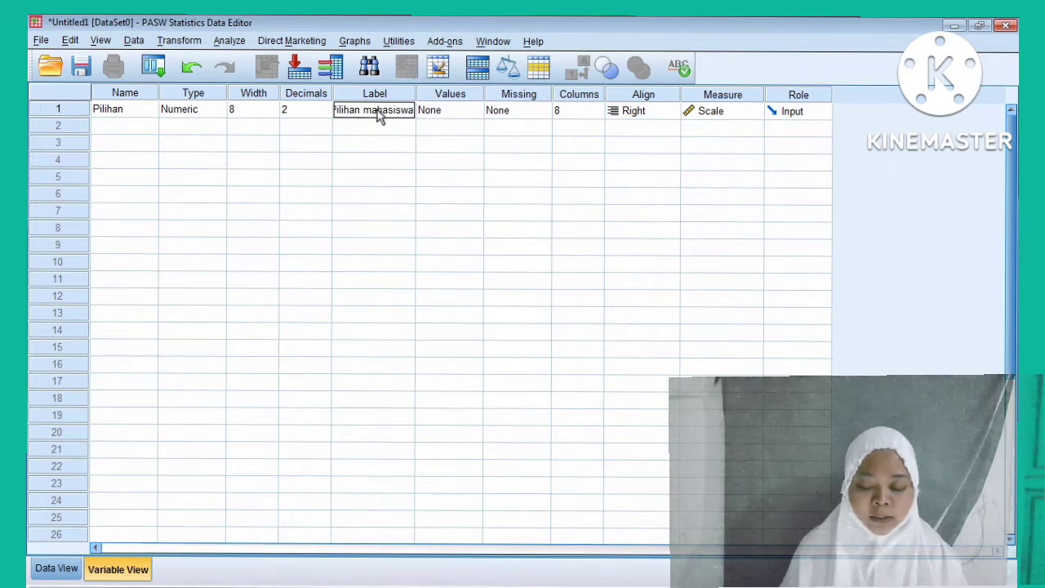
Define value labels for the Pilihan variable: 1 as "pertama" and 2 as "kedua"
{"action": "left_click", "coordinate": [473, 109]}
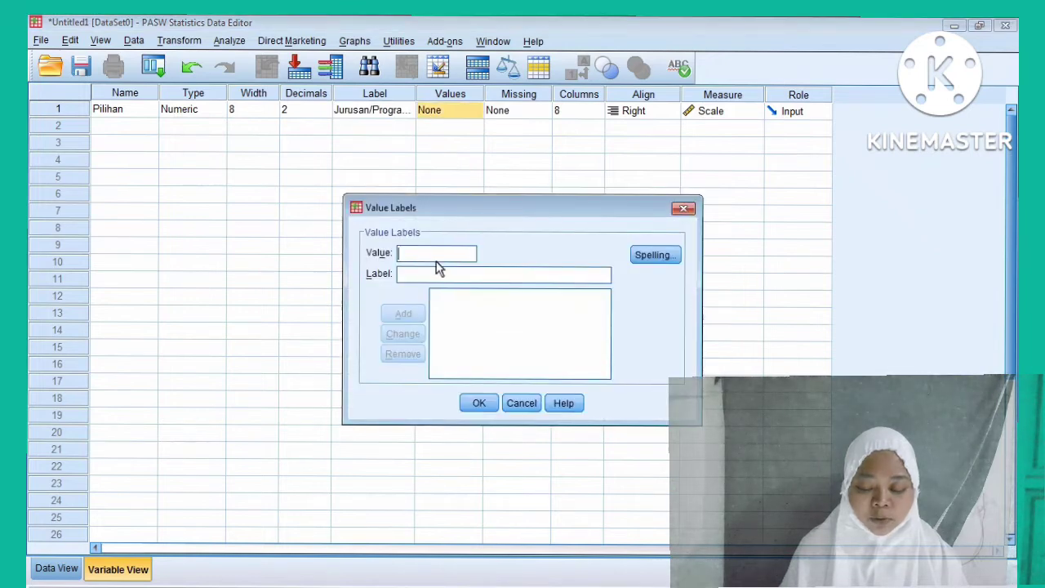
{"action": "type", "text": "1"}
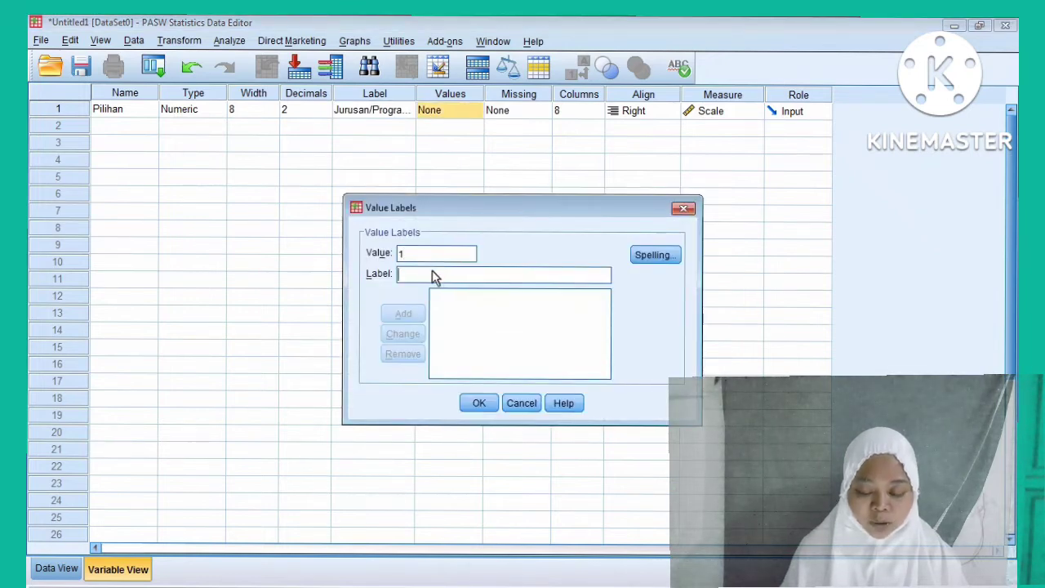
{"action": "type", "text": "pertama"}
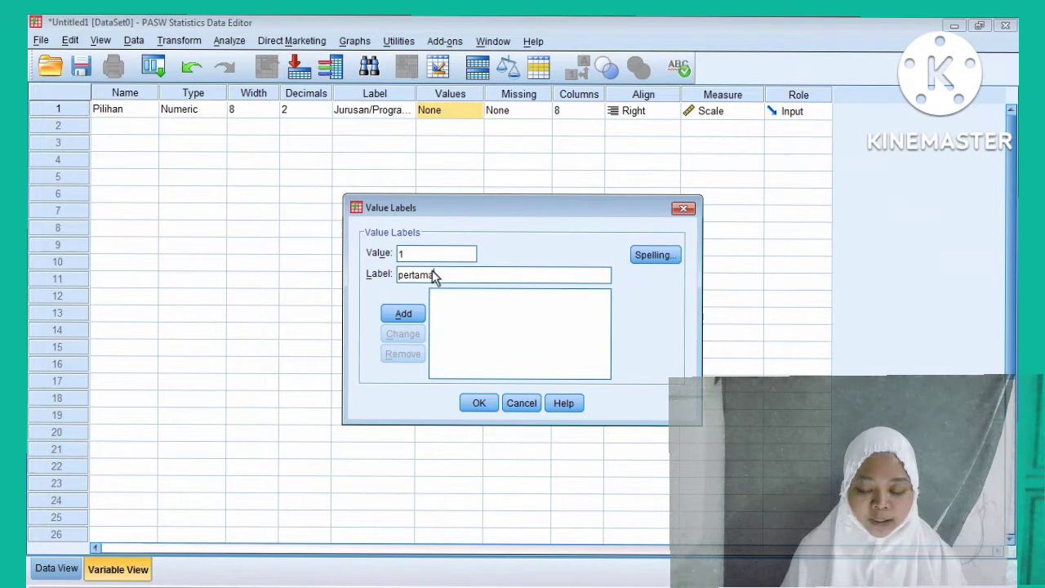
{"action": "left_click", "coordinate": [404, 315]}
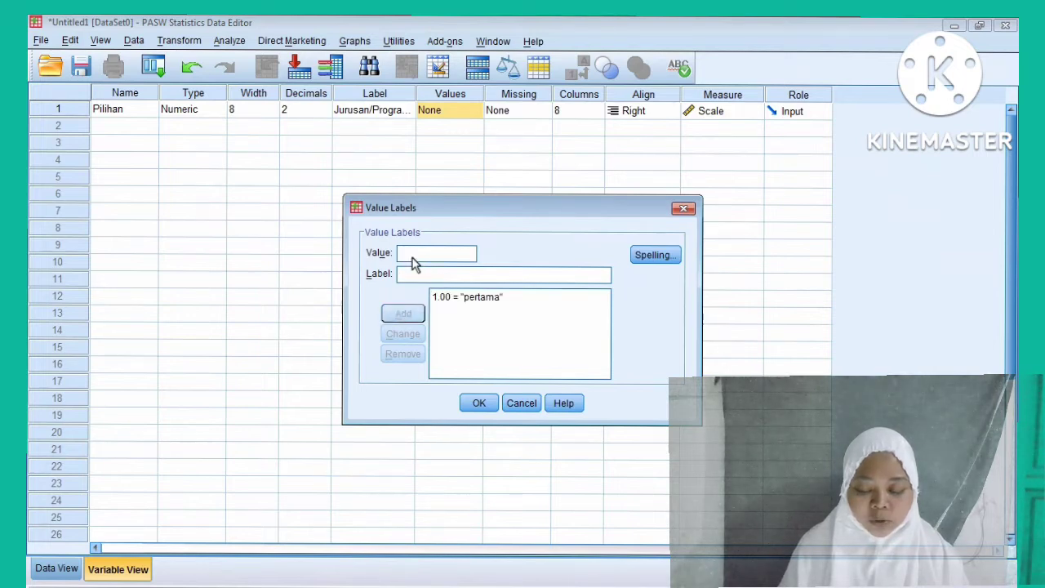
{"action": "type", "text": "2"}
{"action": "left_click", "coordinate": [411, 277]}
{"action": "type", "text": "kedua"}
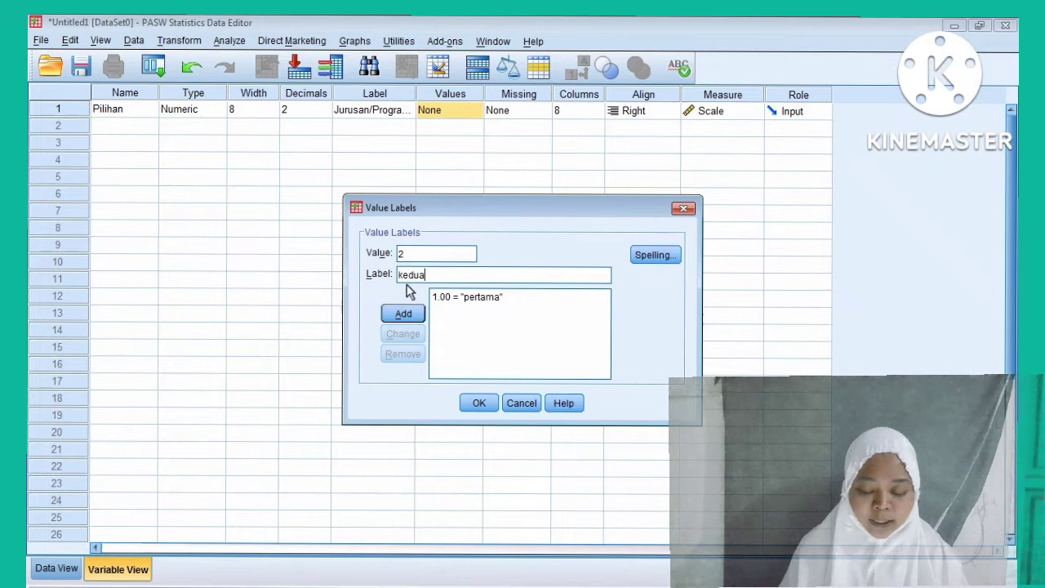
{"action": "left_click", "coordinate": [404, 315]}
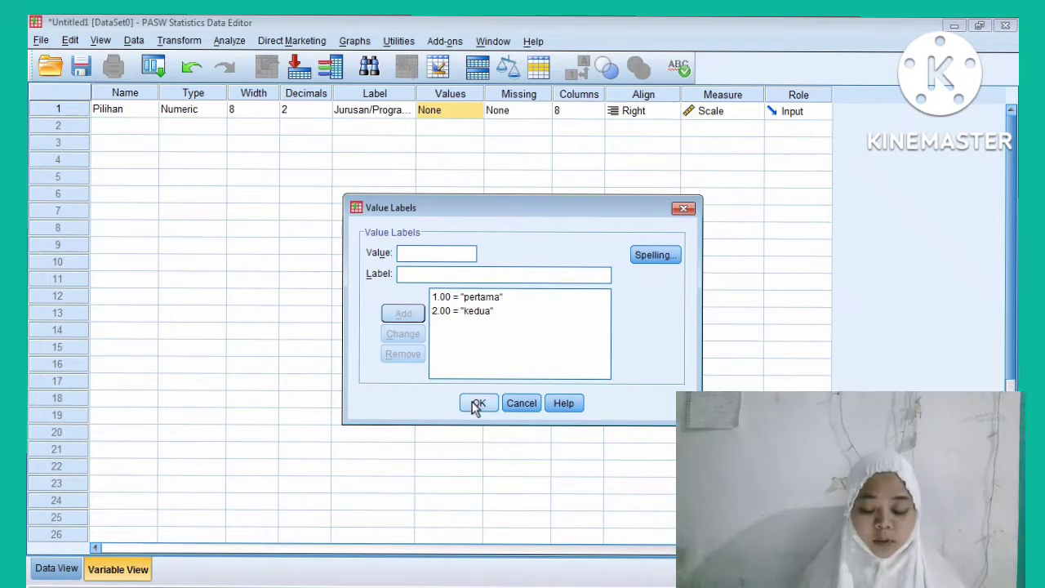
{"action": "left_click", "coordinate": [478, 404]}
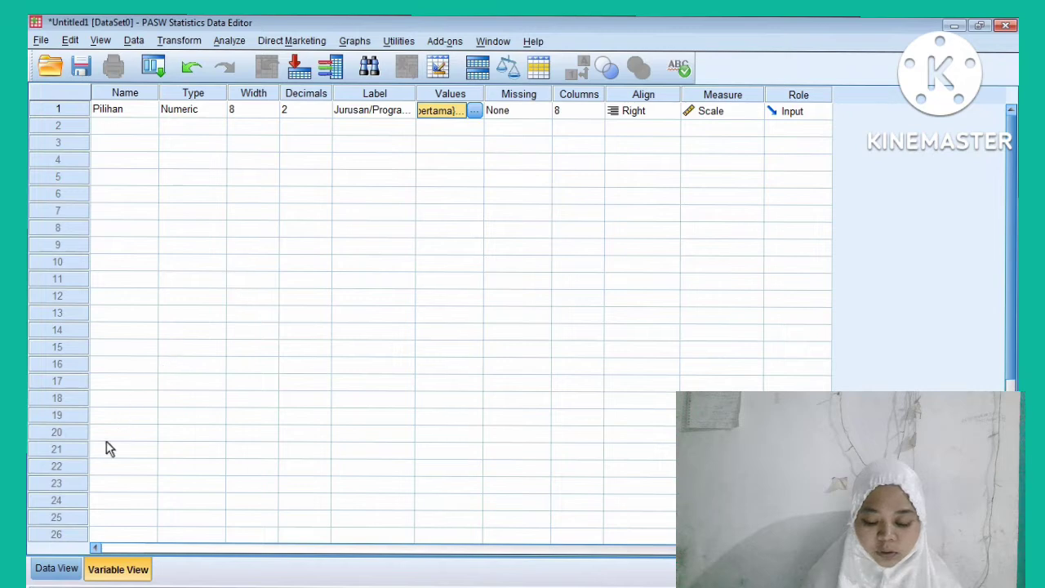
Show the data sheet, consult the table of subjects' choices in the Word document, and return to PASW Statistics
{"action": "left_click", "coordinate": [51, 572]}
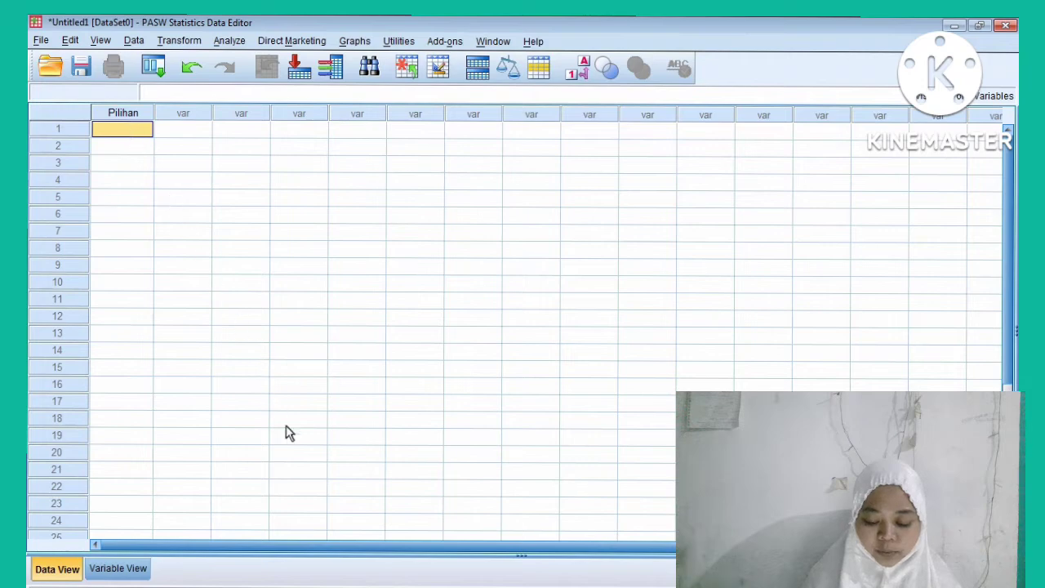
{"action": "left_click", "coordinate": [330, 577]}
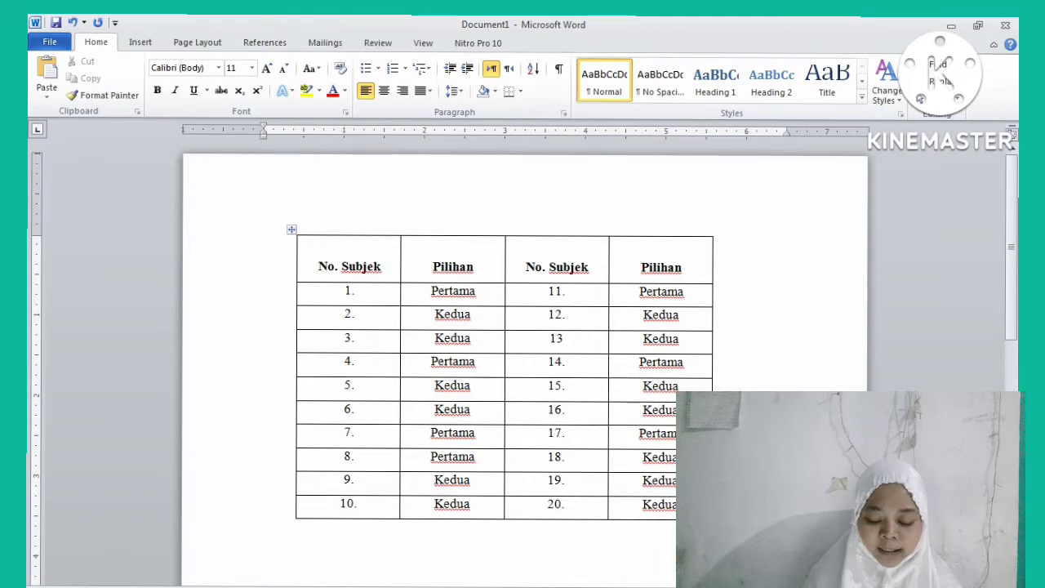
{"action": "left_click", "coordinate": [451, 584]}
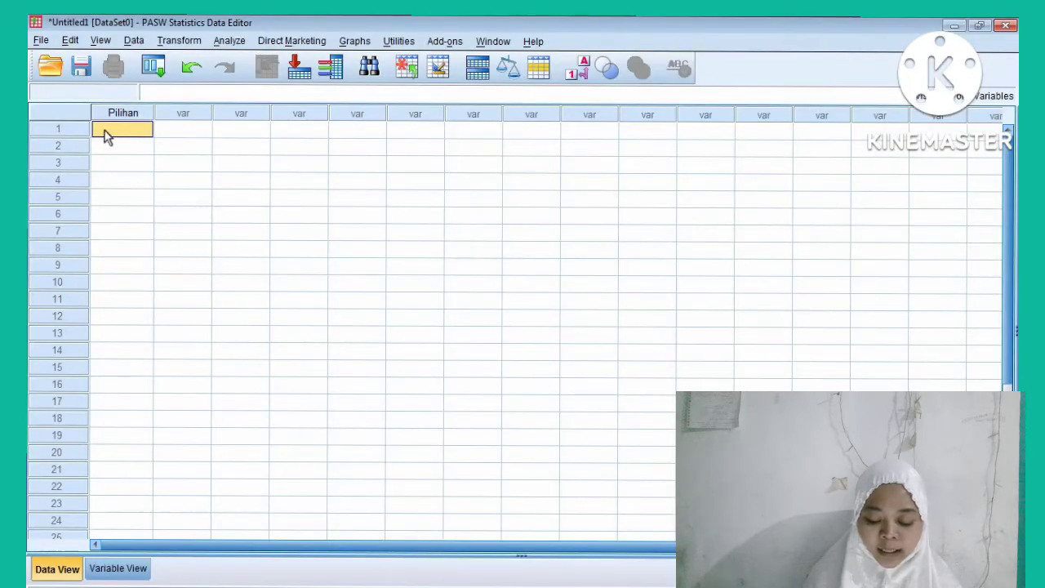
Enter the value 1 in the Pilihan column for cases 1 to 7
{"action": "type", "text": "1"}
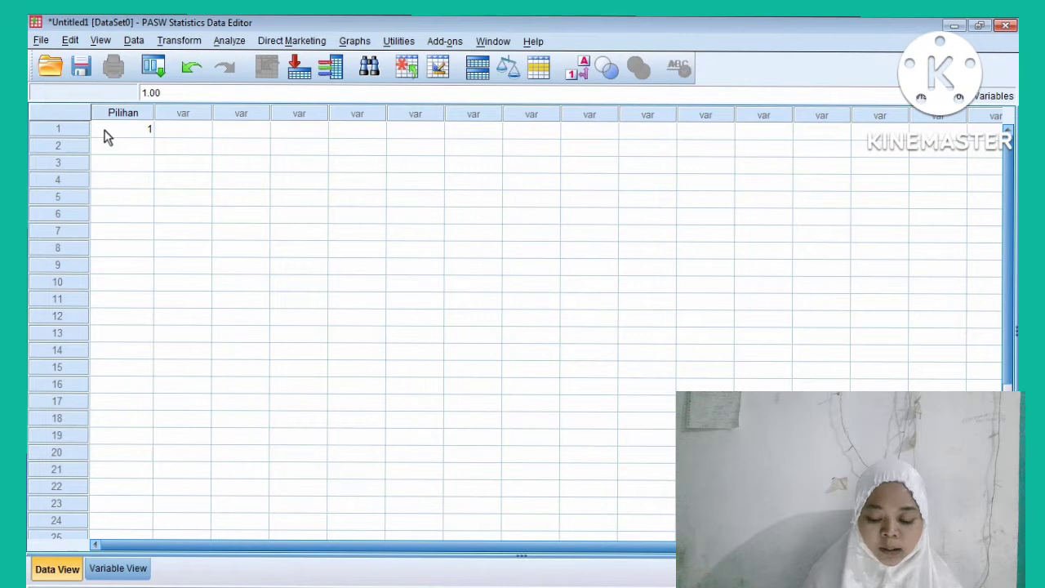
{"action": "key", "text": "Return"}
{"action": "type", "text": "1"}
{"action": "key", "text": "Return"}
{"action": "type", "text": "1"}
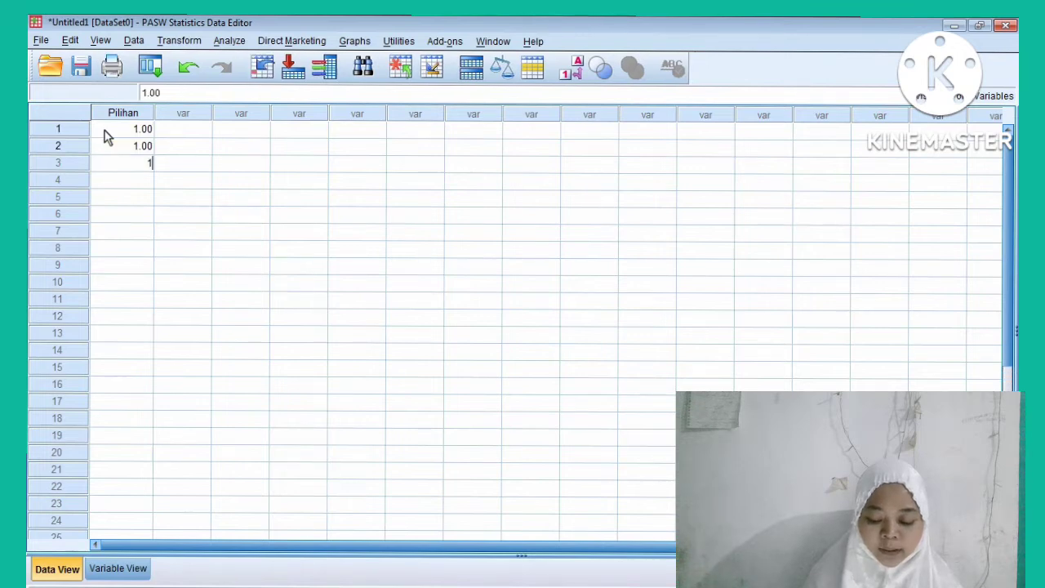
{"action": "key", "text": "Return"}
{"action": "type", "text": "1"}
{"action": "key", "text": "Return"}
{"action": "type", "text": "1"}
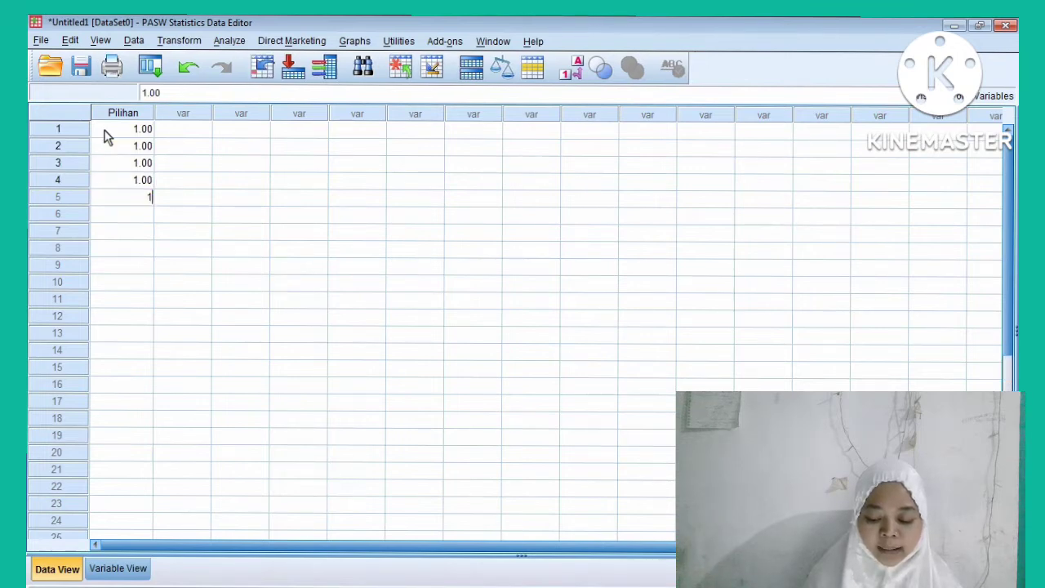
{"action": "key", "text": "Return"}
{"action": "type", "text": "1"}
{"action": "key", "text": "Return"}
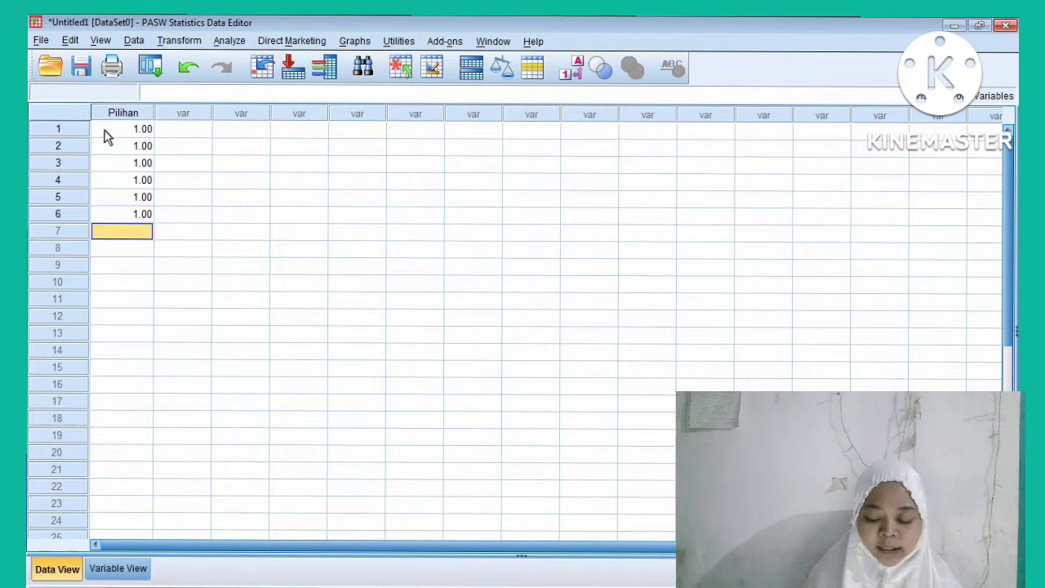
{"action": "type", "text": "1"}
{"action": "key", "text": "Return"}
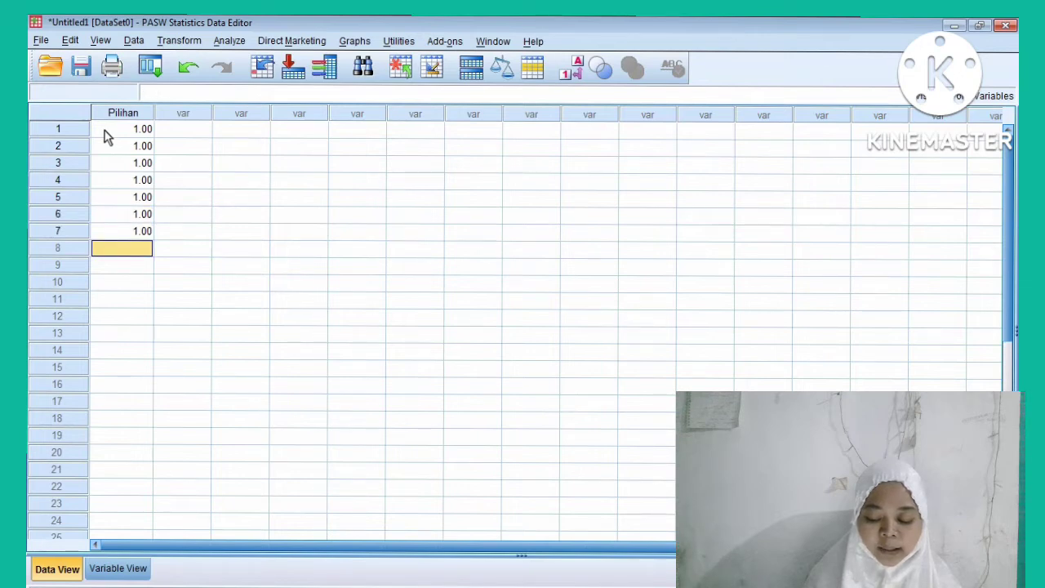
Enter the value 2 in the Pilihan column for cases 8 to 20
{"action": "type", "text": "2"}
{"action": "key", "text": "Return"}
{"action": "type", "text": "2"}
{"action": "key", "text": "Return"}
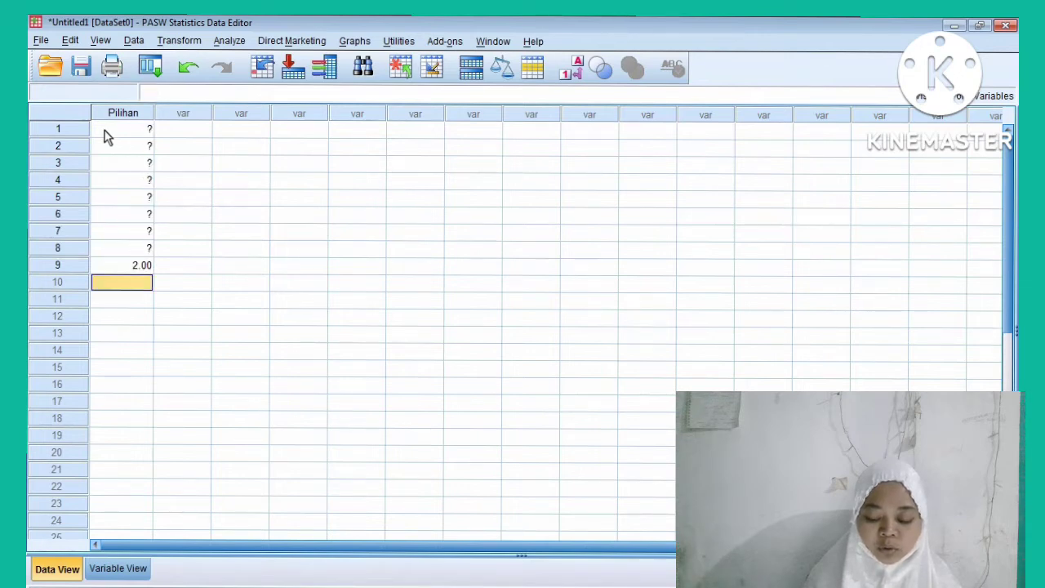
{"action": "type", "text": "2"}
{"action": "key", "text": "Return"}
{"action": "type", "text": "2"}
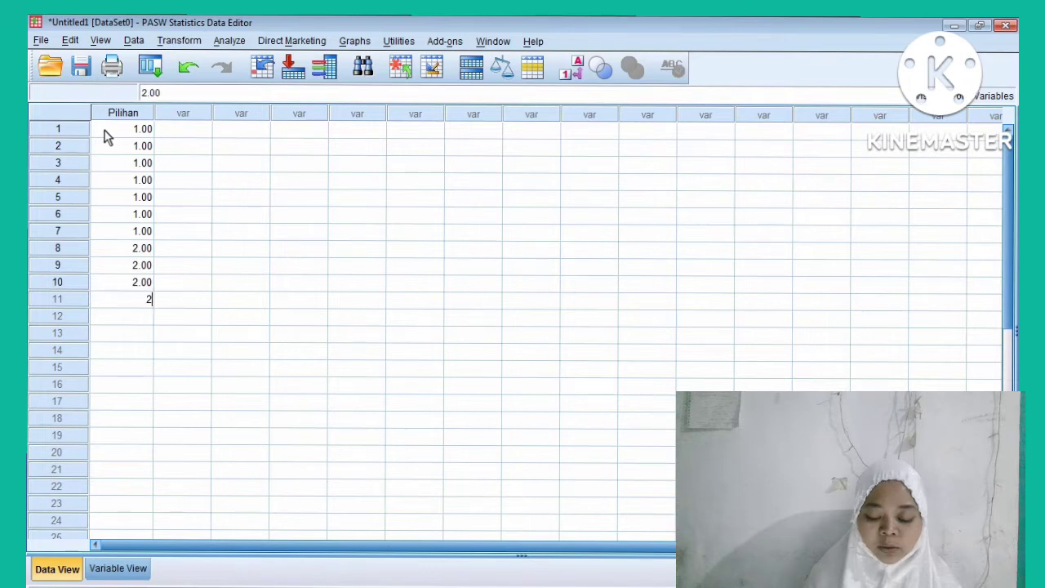
{"action": "key", "text": "Return"}
{"action": "type", "text": "2"}
{"action": "key", "text": "Return"}
{"action": "type", "text": "2"}
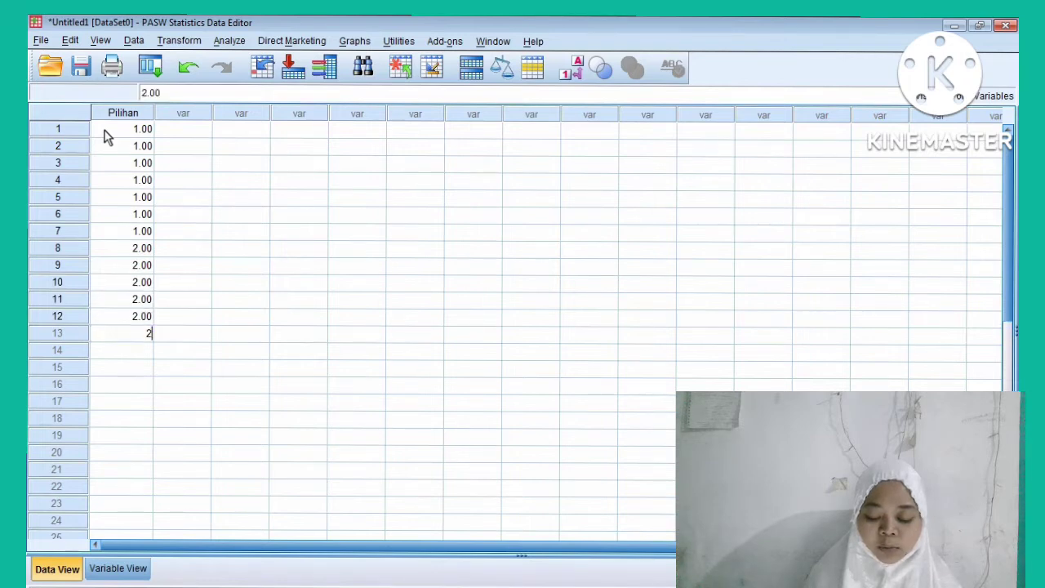
{"action": "key", "text": "Return"}
{"action": "type", "text": "2"}
{"action": "key", "text": "Return"}
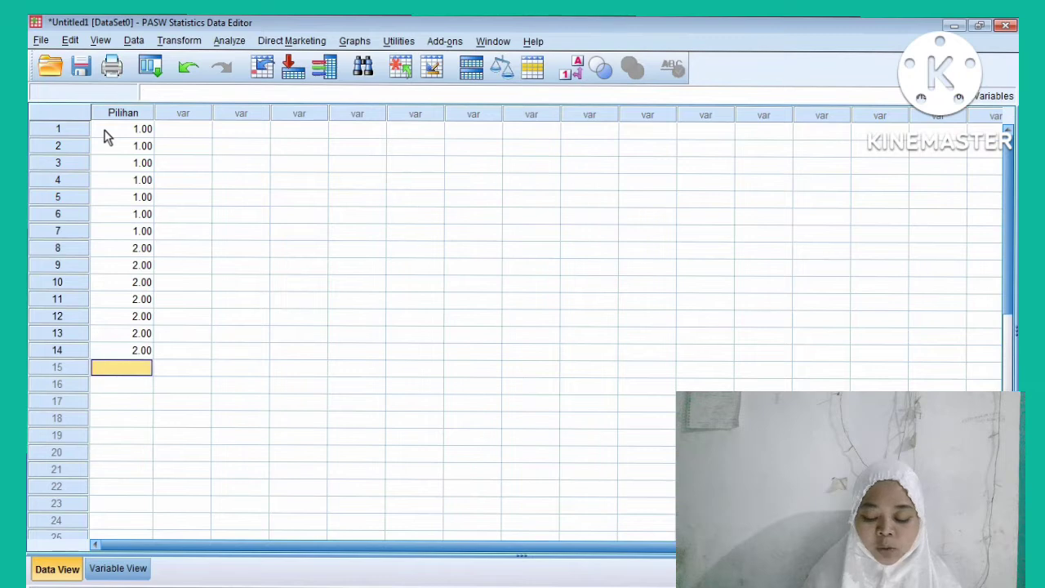
{"action": "type", "text": "2"}
{"action": "key", "text": "Return"}
{"action": "type", "text": "2"}
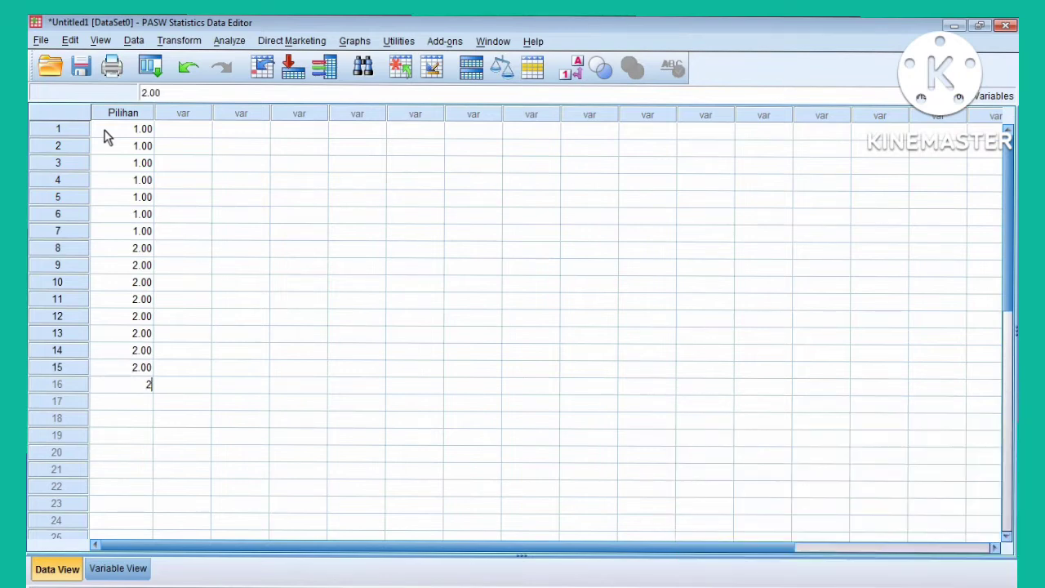
{"action": "key", "text": "Return"}
{"action": "type", "text": "2"}
{"action": "key", "text": "Return"}
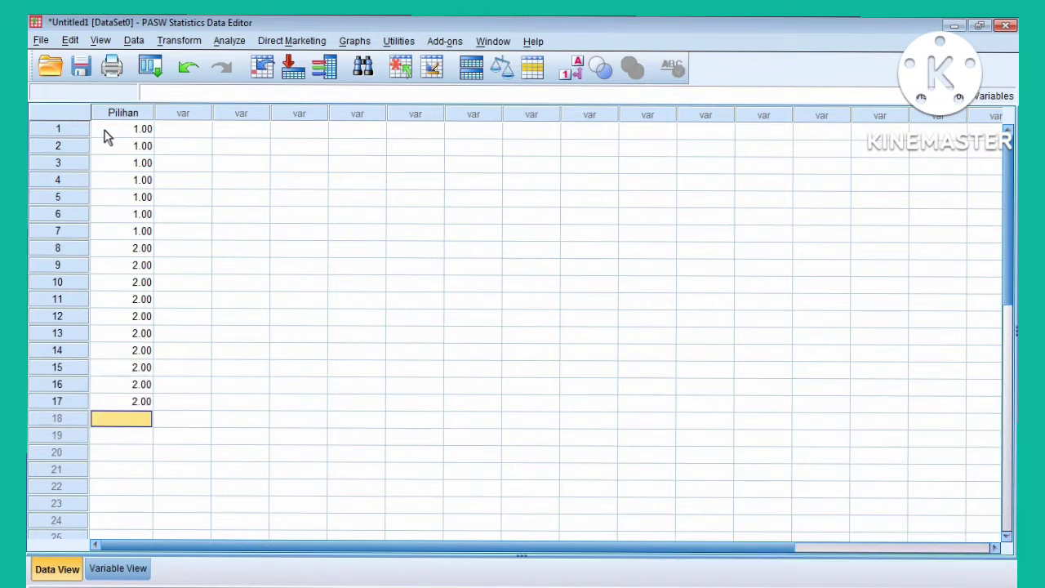
{"action": "type", "text": "2"}
{"action": "key", "text": "Return"}
{"action": "type", "text": "2"}
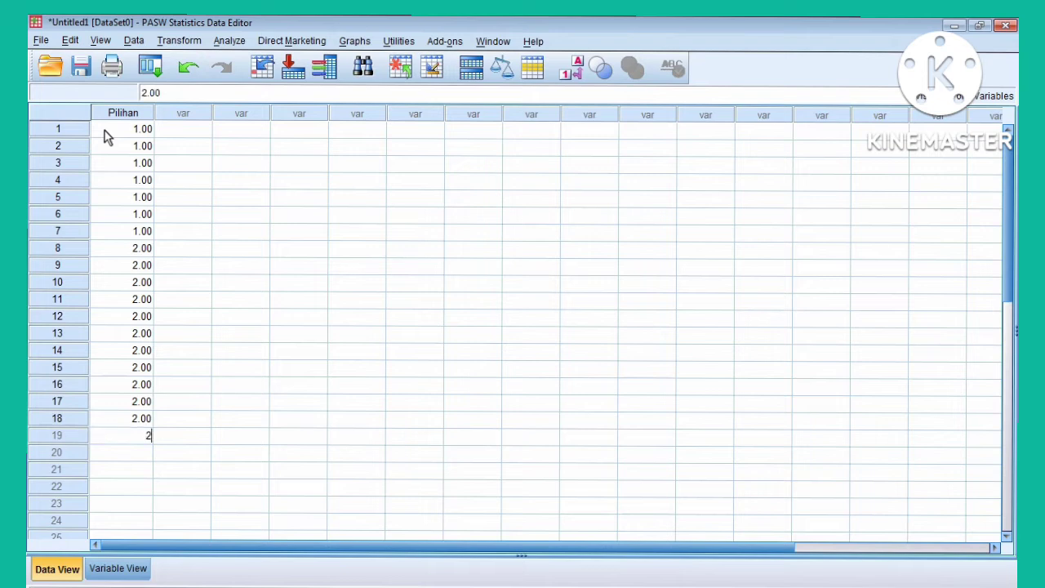
{"action": "key", "text": "Return"}
{"action": "type", "text": "2"}
{"action": "key", "text": "Return"}
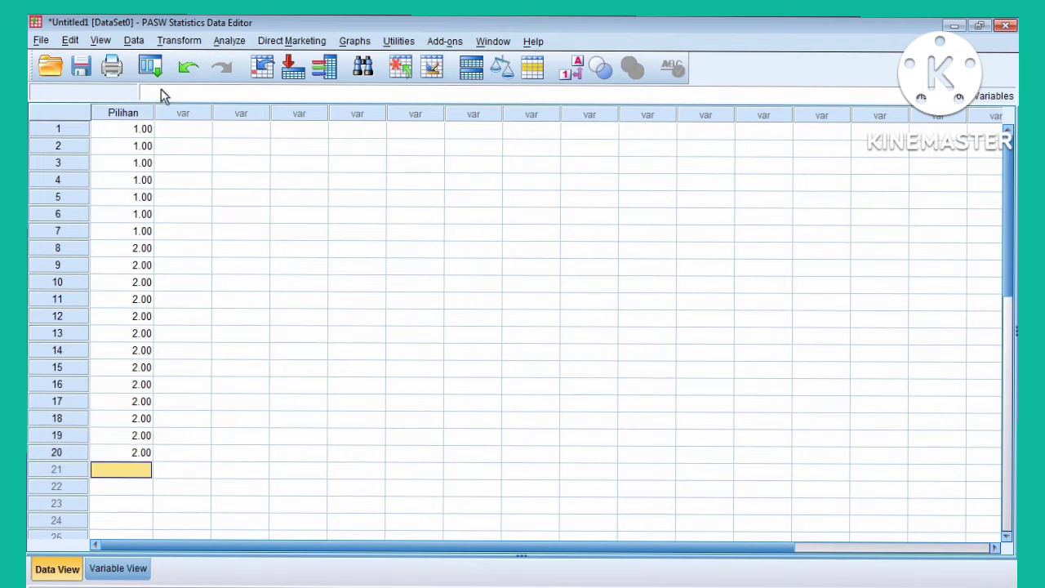
Start the legacy nonparametric Binomial test and add the Jurusan/Program Pilihan variable to the test variables
{"action": "left_click", "coordinate": [231, 42]}
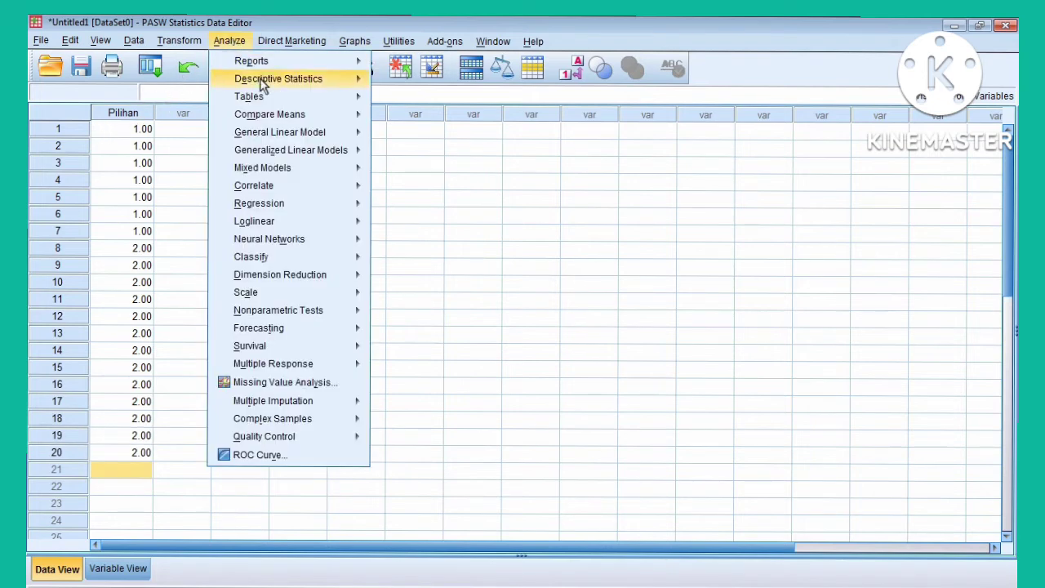
{"action": "mouse_move", "coordinate": [363, 314]}
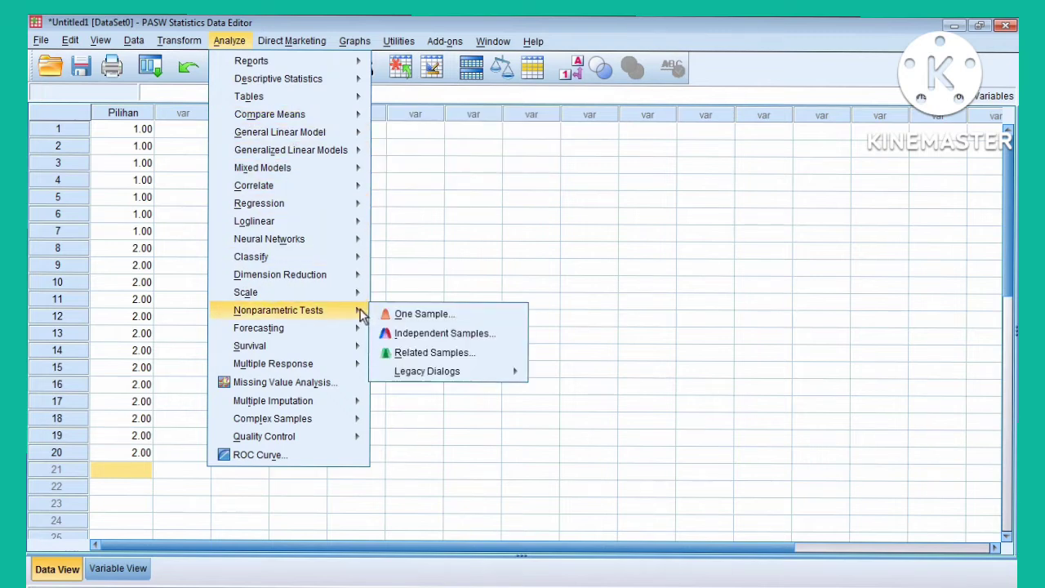
{"action": "mouse_move", "coordinate": [425, 372]}
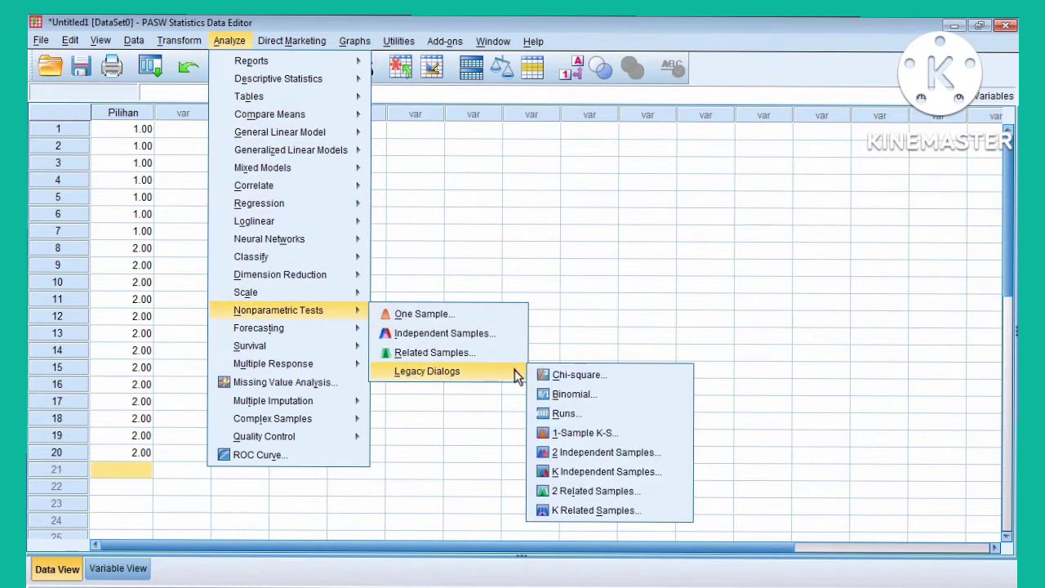
{"action": "left_click", "coordinate": [558, 396]}
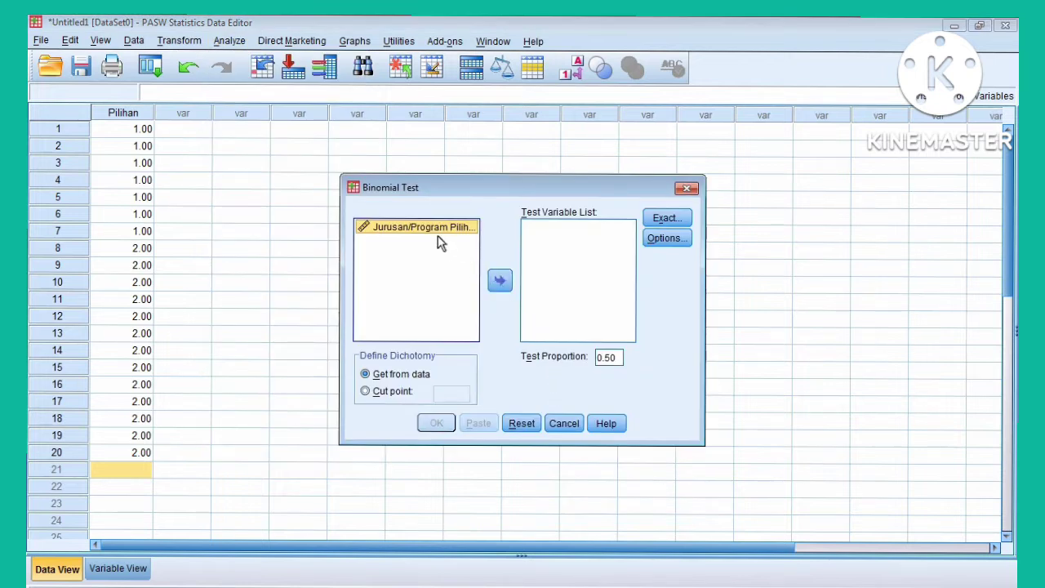
{"action": "left_click", "coordinate": [499, 280]}
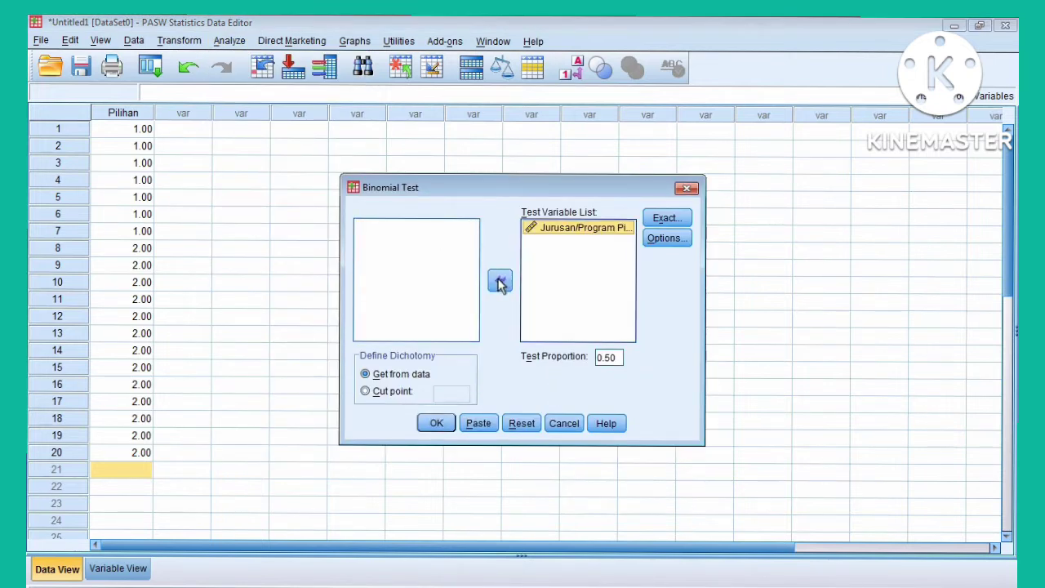
Define the binomial test's dichotomy with a cut point of 1
{"action": "left_click", "coordinate": [364, 391]}
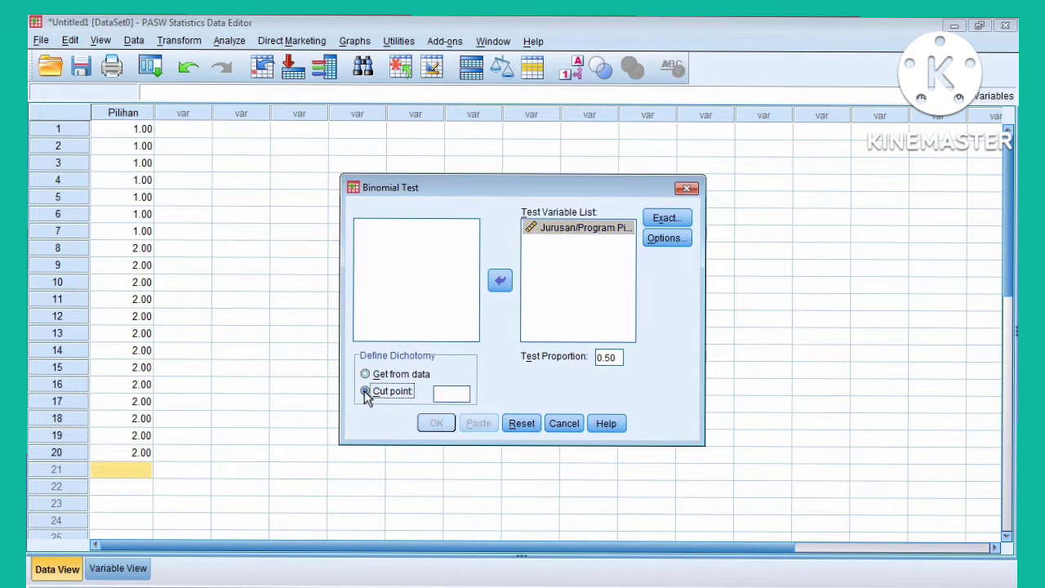
{"action": "left_click", "coordinate": [441, 397]}
{"action": "type", "text": "1"}
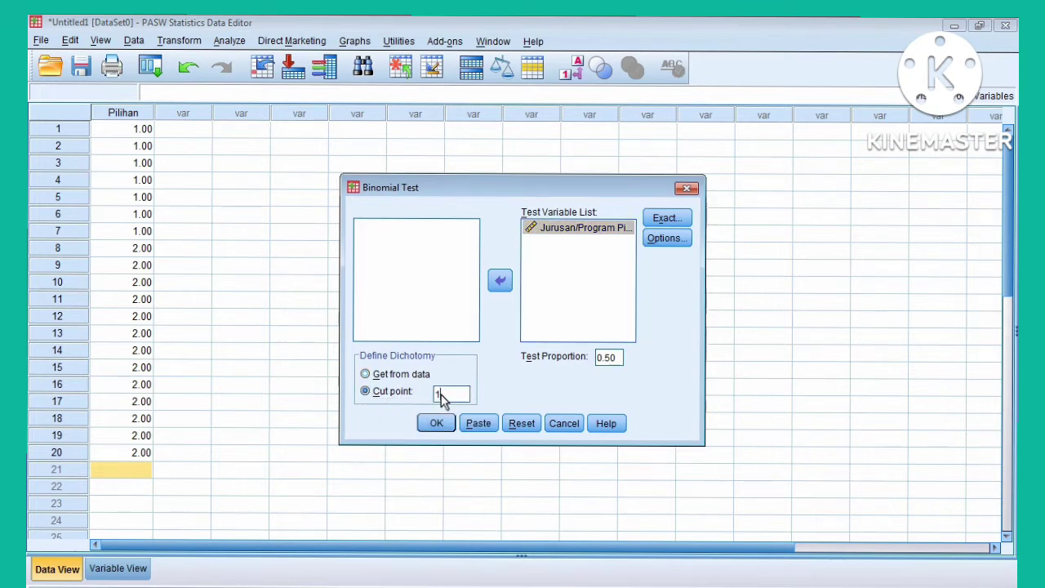
Include descriptive statistics in the binomial test options and run the test
{"action": "left_click", "coordinate": [660, 237]}
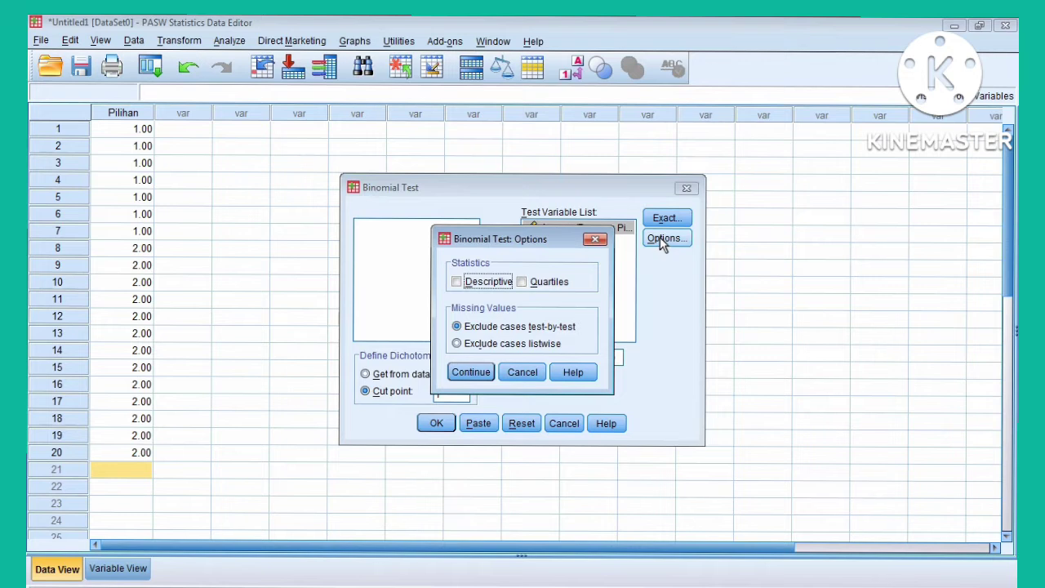
{"action": "left_click", "coordinate": [457, 281]}
{"action": "left_click", "coordinate": [470, 373]}
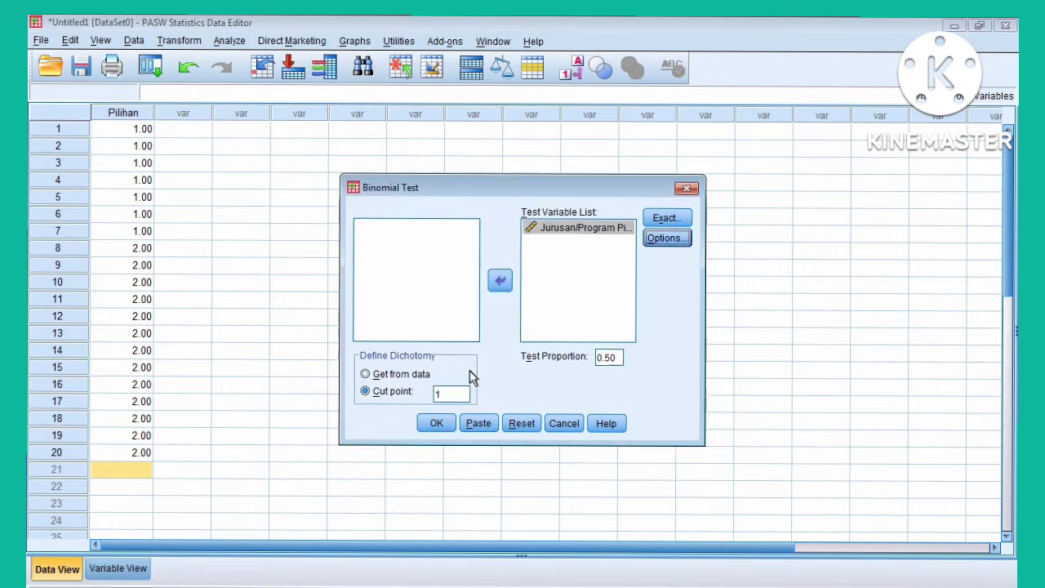
{"action": "left_click", "coordinate": [437, 425]}
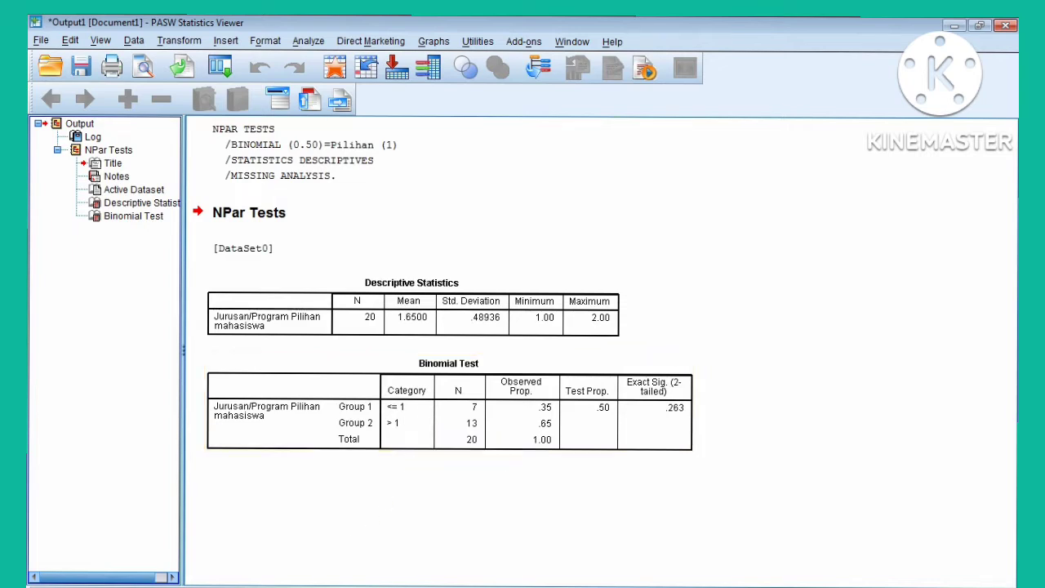
Copy the Descriptive Statistics table from the output and paste it into a blank Microsoft Word document
{"action": "key", "text": "super"}
{"action": "left_click", "coordinate": [118, 227]}
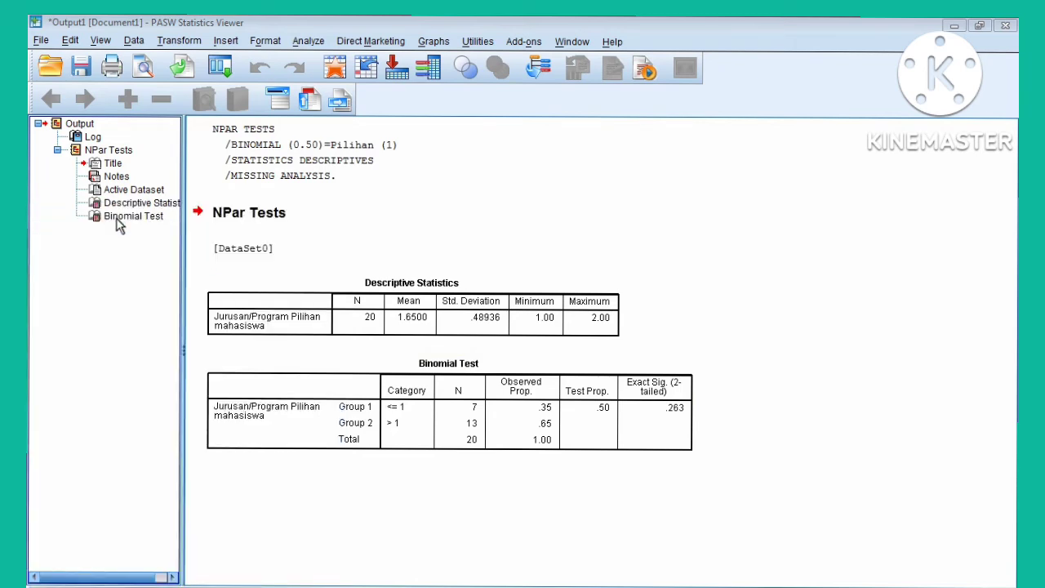
{"action": "left_click", "coordinate": [302, 300]}
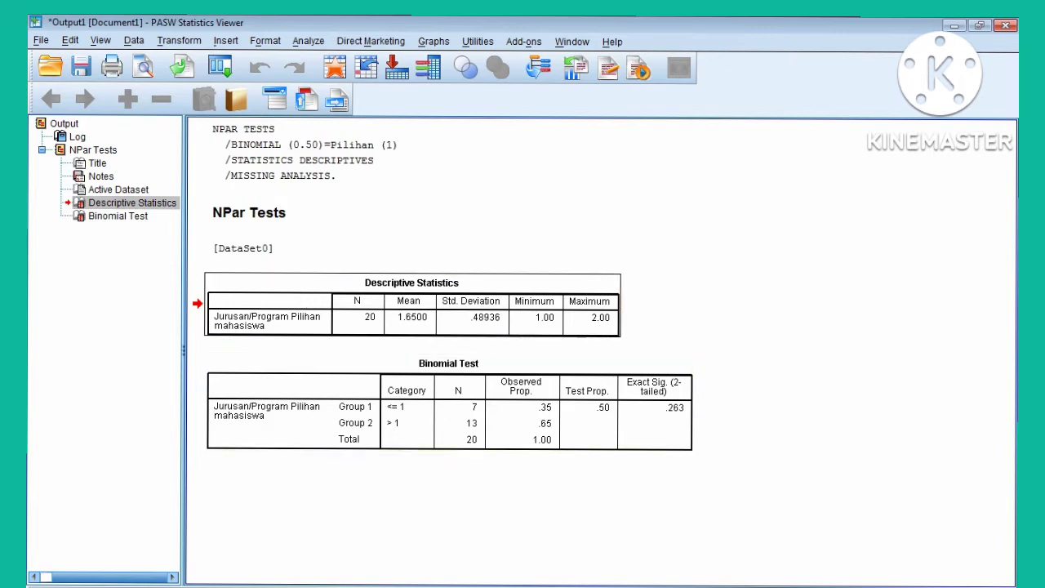
{"action": "left_click", "coordinate": [335, 587]}
{"action": "left_click", "coordinate": [332, 583]}
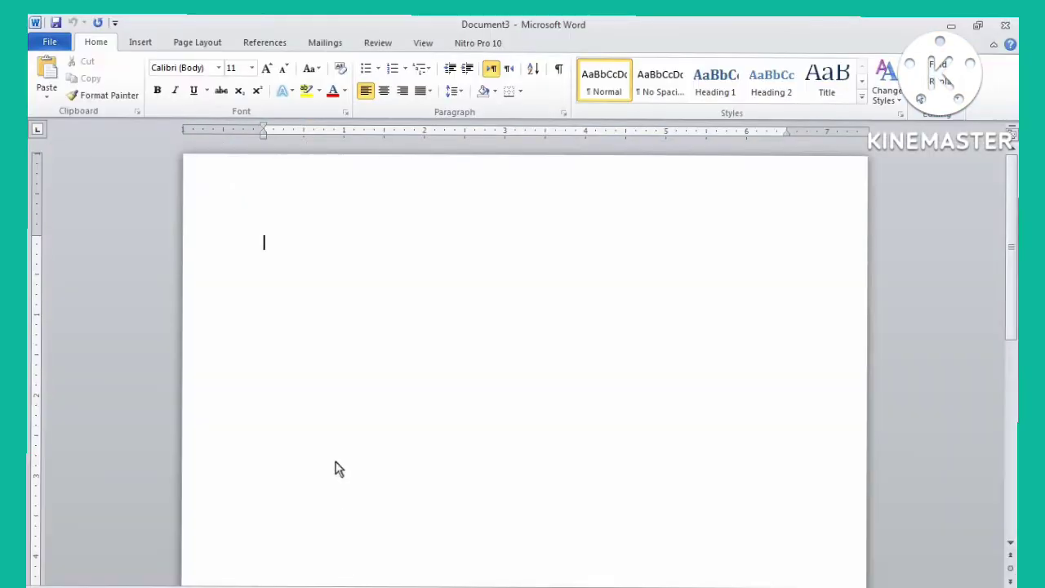
{"action": "key", "text": "ctrl+v"}
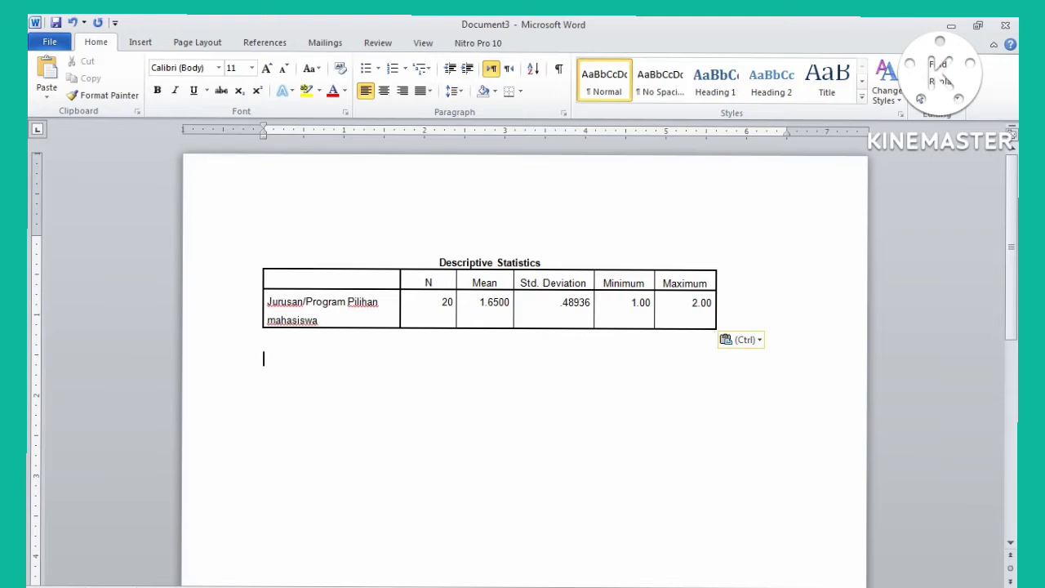
Copy the Binomial Test table from the PASW Statistics output and paste it below the Descriptive Statistics table in Word
{"action": "left_click", "coordinate": [384, 581]}
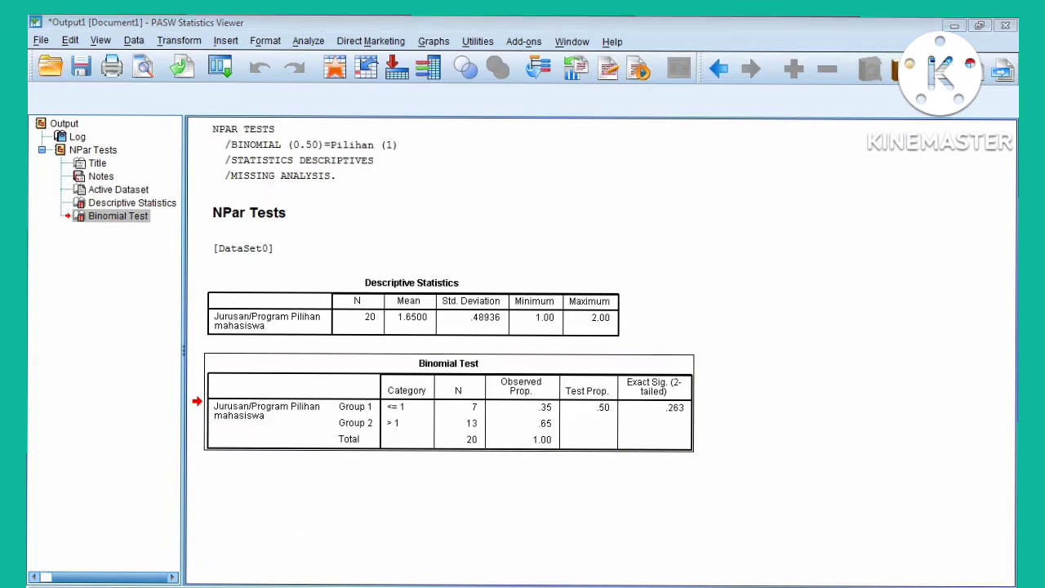
{"action": "left_click", "coordinate": [331, 582]}
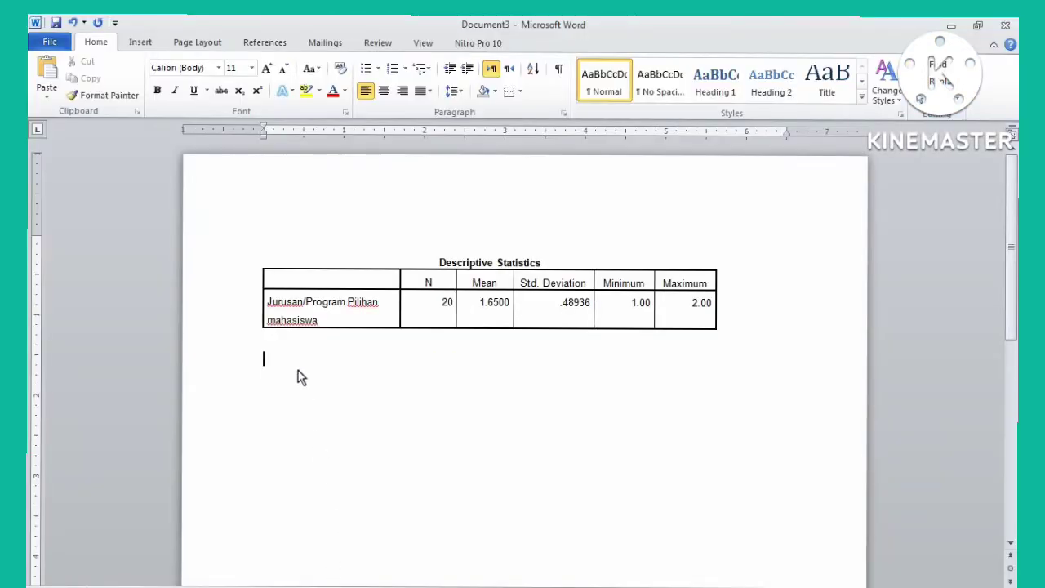
{"action": "type", "text": "Binomial Test \tCategory\tN\tObserved Prop.\tTest Prop.\tExact Sig. (2-tailed) Jurusan/Program Pilihan mahasiswa\tGroup 1\t<= 1\t7\t.35\t.50\t.263 Group 2\t> 1\t13\t.65 Total\t20\t1.00"}
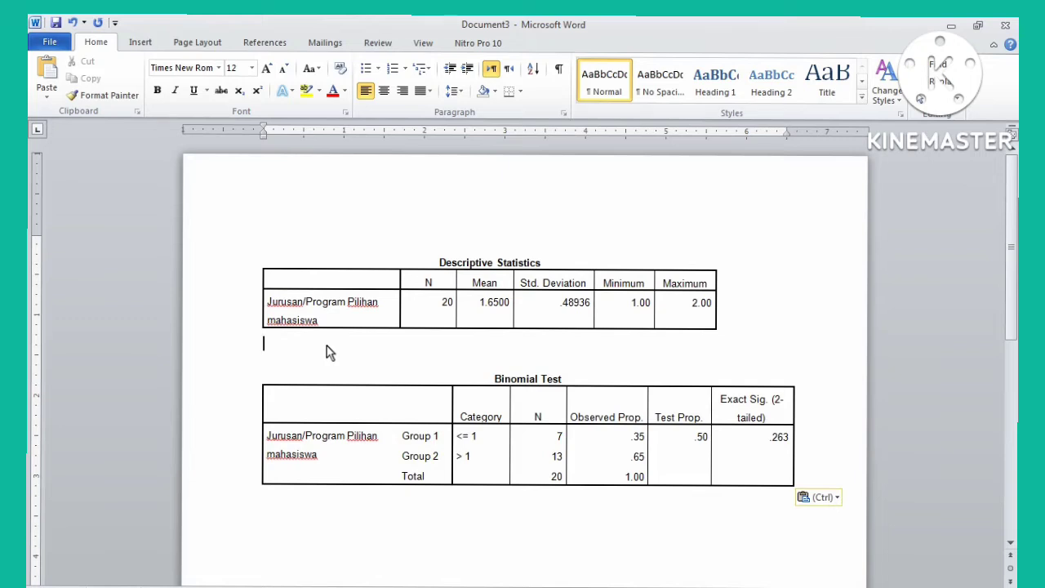
Write the heading "INTERPRESTASI OUTPUT SPSS" between the two tables, followed by a new line
{"action": "left_click", "coordinate": [330, 352]}
{"action": "type", "text": "ber"}
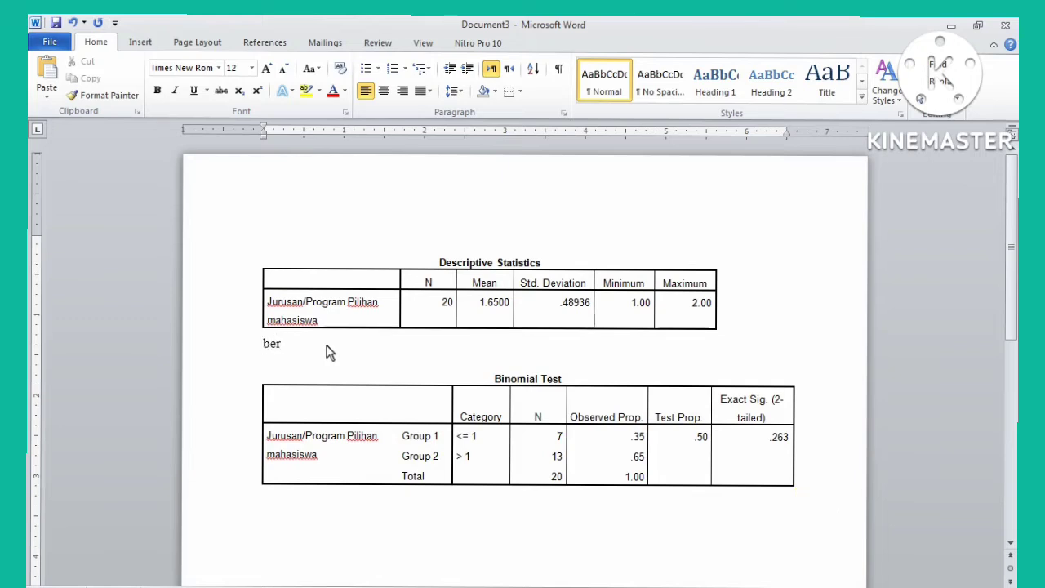
{"action": "key", "text": "BackSpace"}
{"action": "key", "text": "BackSpace"}
{"action": "type", "text": "O"}
{"action": "key", "text": "BackSpace"}
{"action": "type", "text": "INTERPRESTASI  OUT"}
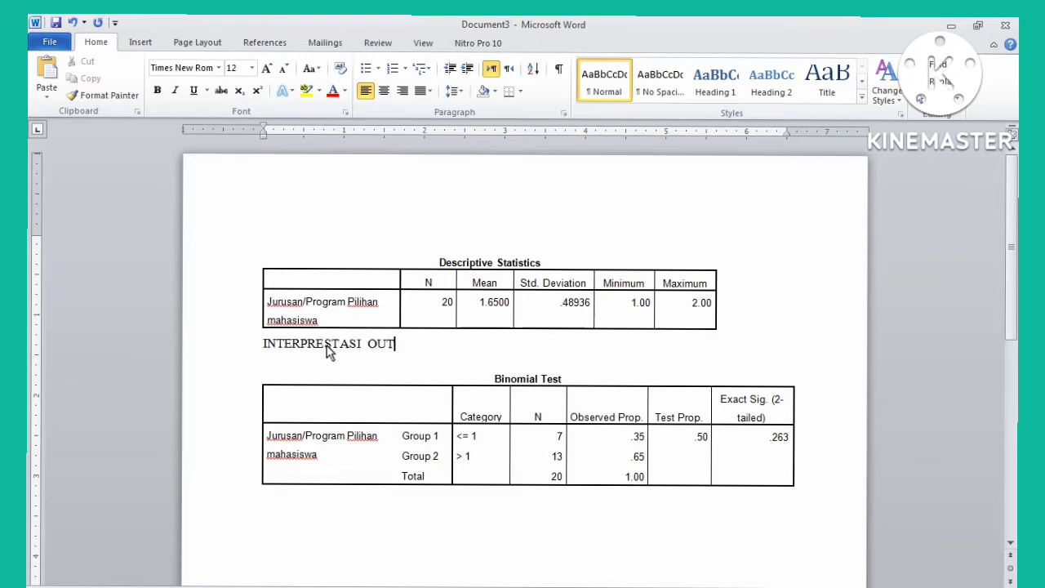
{"action": "type", "text": "PUT  SPSS"}
{"action": "key", "text": "Return"}
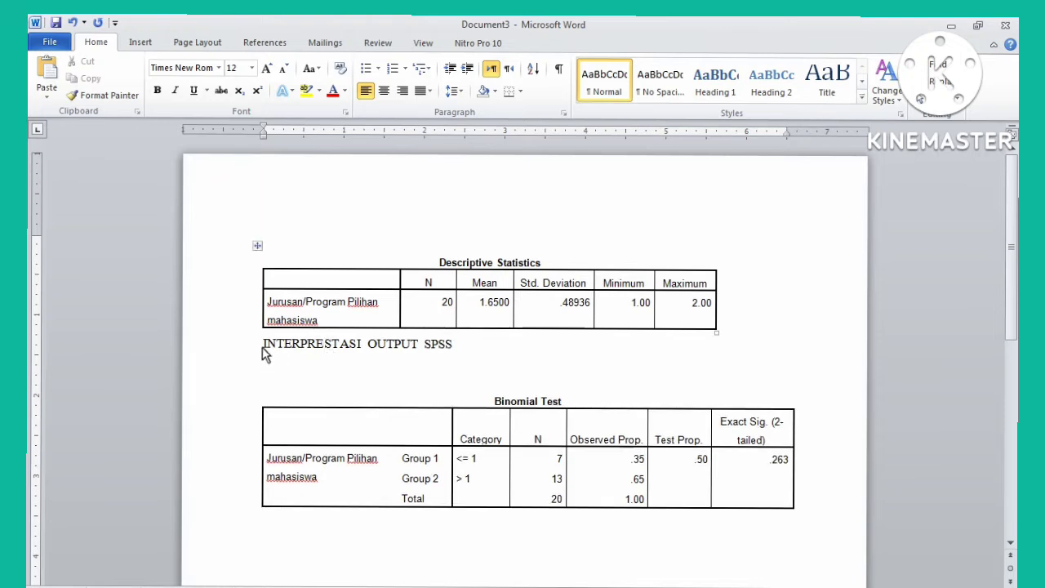
Make the interpretation heading bold and underlined, and insert an empty line above it
{"action": "left_click_drag", "start_coordinate": [266, 347], "coordinate": [445, 350]}
{"action": "left_click", "coordinate": [452, 321]}
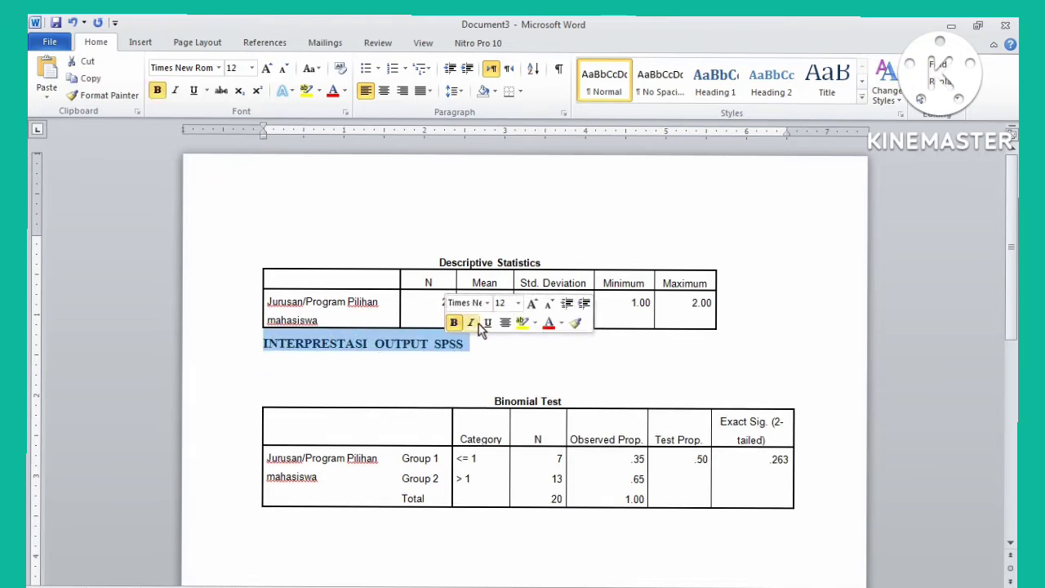
{"action": "left_click", "coordinate": [482, 321]}
{"action": "left_click", "coordinate": [262, 346]}
{"action": "key", "text": "Return"}
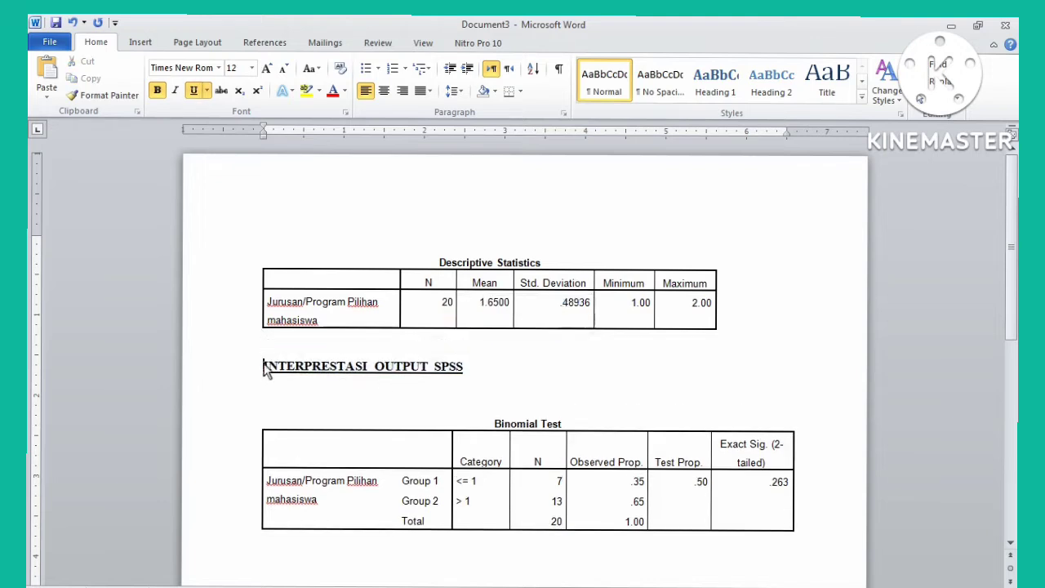
Begin the paragraph under the heading with "Berdasarkan tabel statistik deskriptif diatas"
{"action": "left_click", "coordinate": [266, 390]}
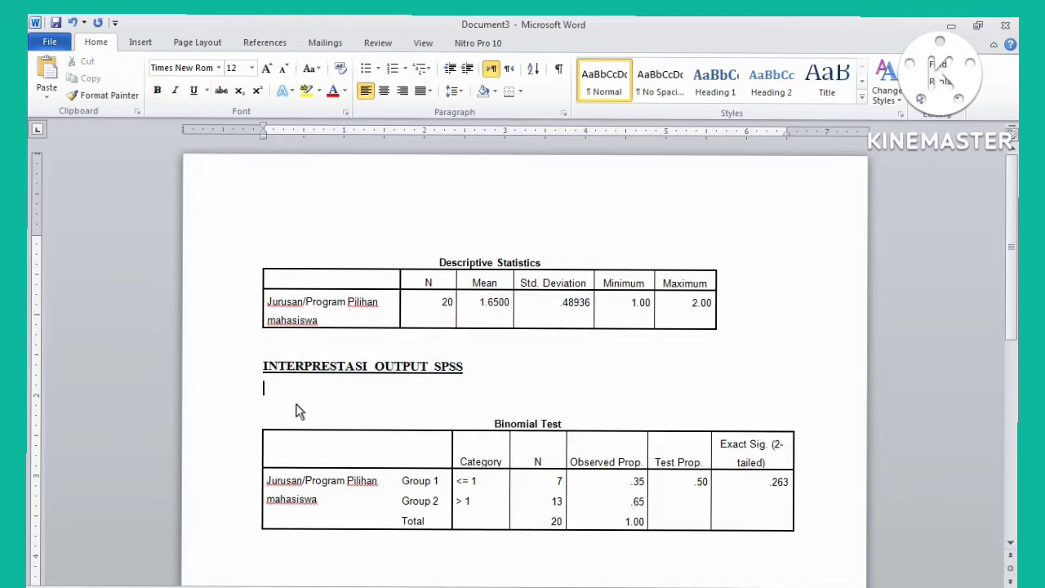
{"action": "type", "text": "b"}
{"action": "key", "text": "BackSpace"}
{"action": "type", "text": "Berdasarkan tabel des"}
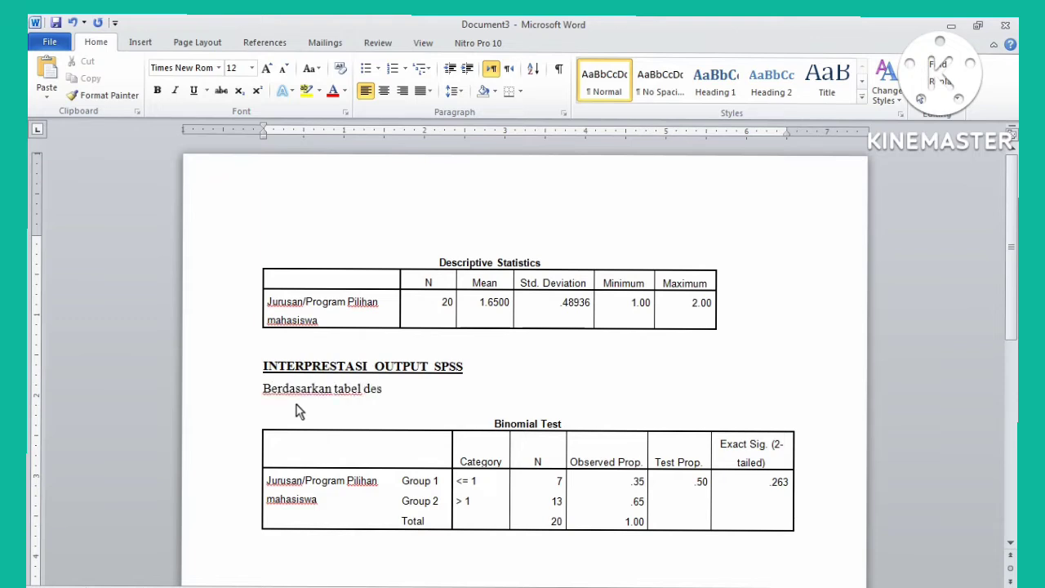
{"action": "key", "text": "BackSpace"}
{"action": "key", "text": "BackSpace"}
{"action": "key", "text": "BackSpace"}
{"action": "type", "text": "statistik des"}
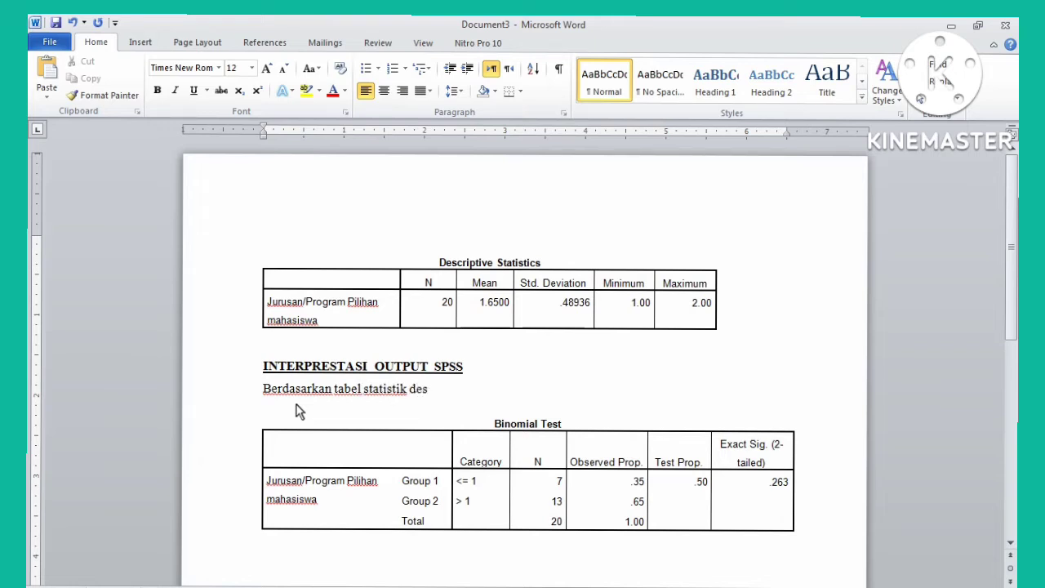
{"action": "type", "text": "kriptif diatas"}
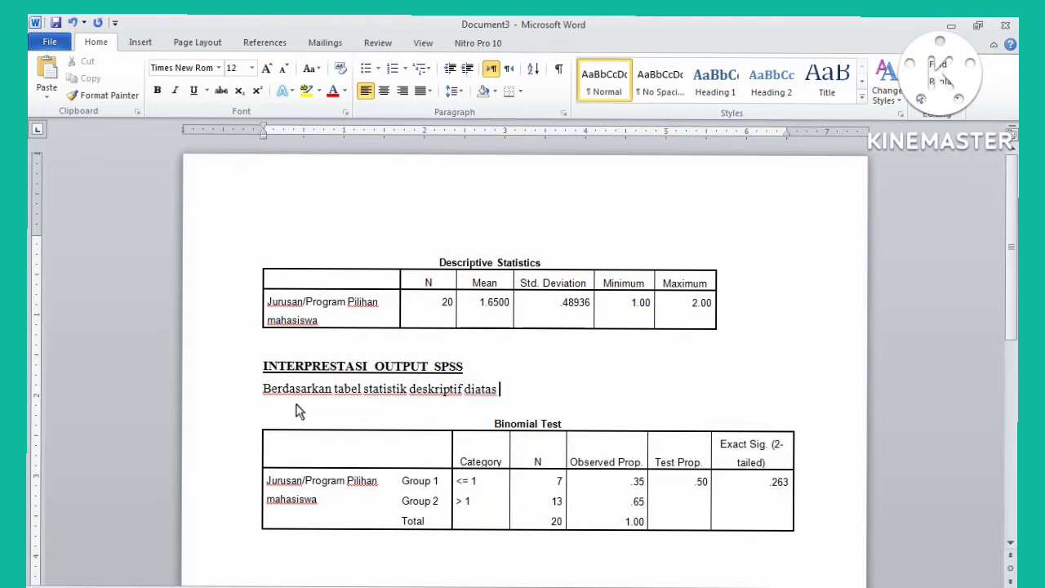
Continue the sentence with "bahwa N= 20, mean dari jurusan/program pilihan mahasiswa 1.6500 dengan"
{"action": "type", "text": " bahwa N= 20, m"}
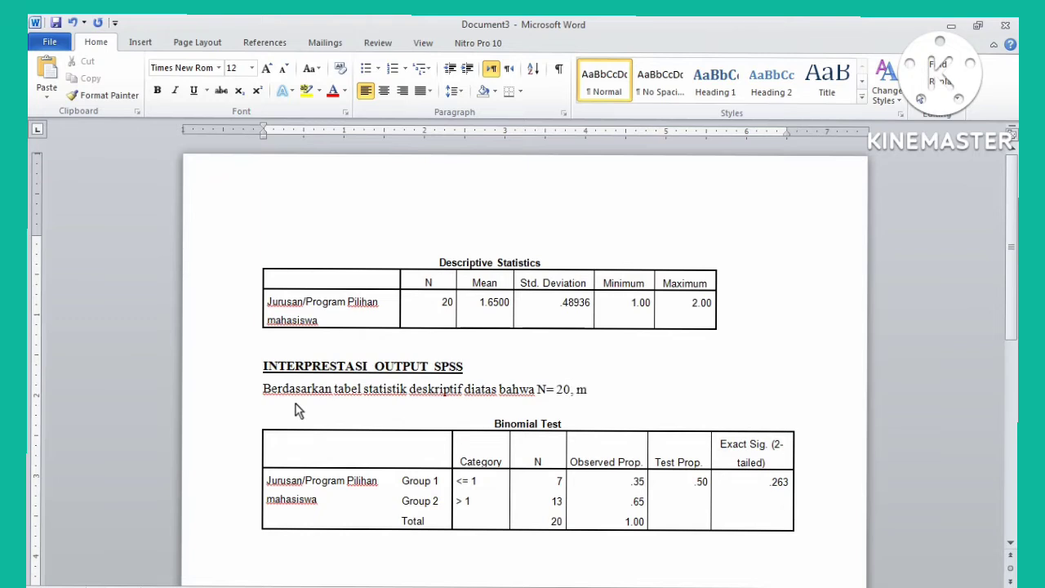
{"action": "type", "text": "ean dari jurusan"}
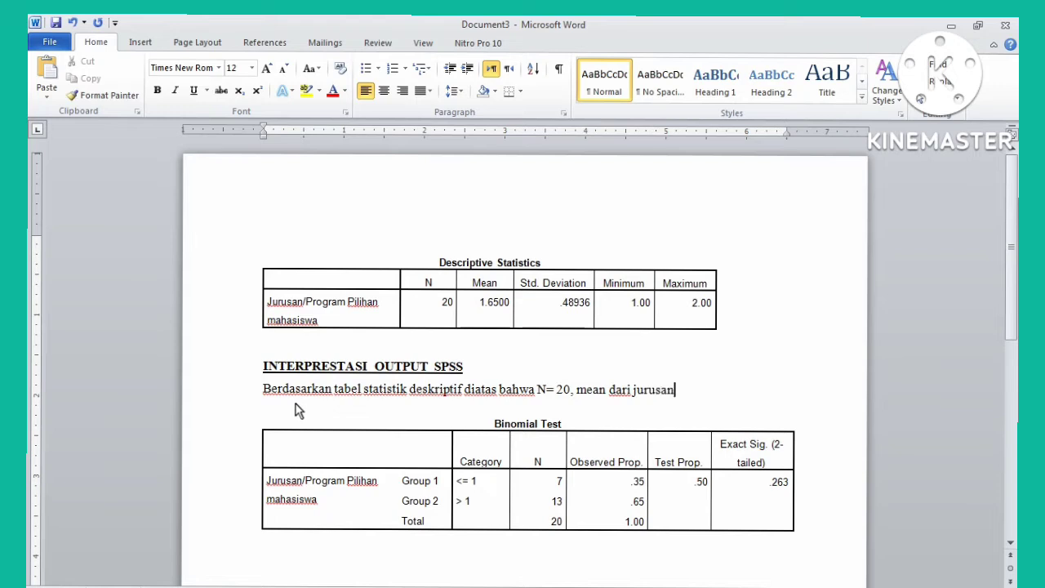
{"action": "type", "text": "/pro"}
{"action": "type", "text": "am pilihan"}
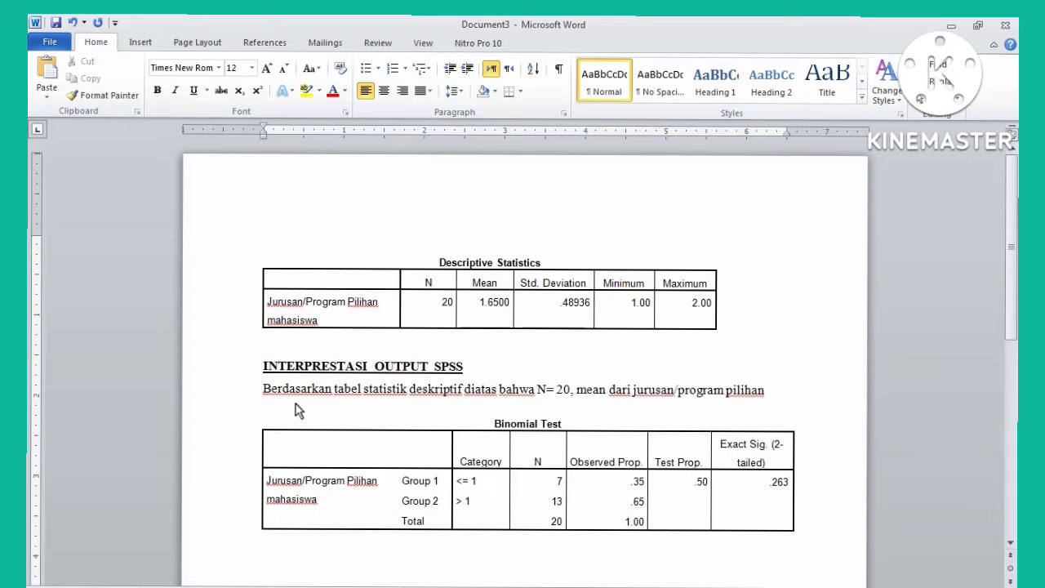
{"action": "type", "text": " mahasiswa 1 ."}
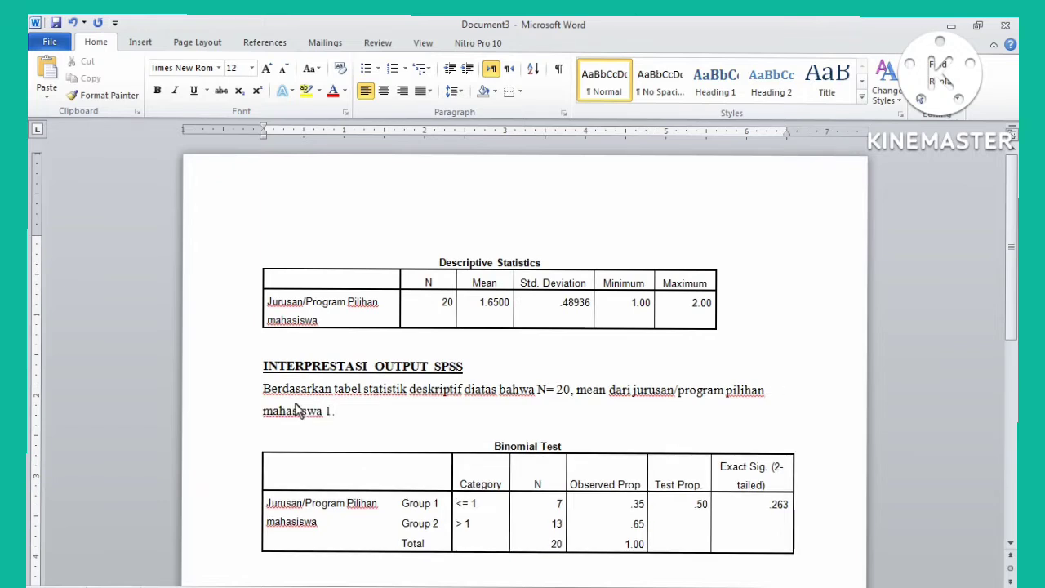
{"action": "type", "text": "6500 dengan s"}
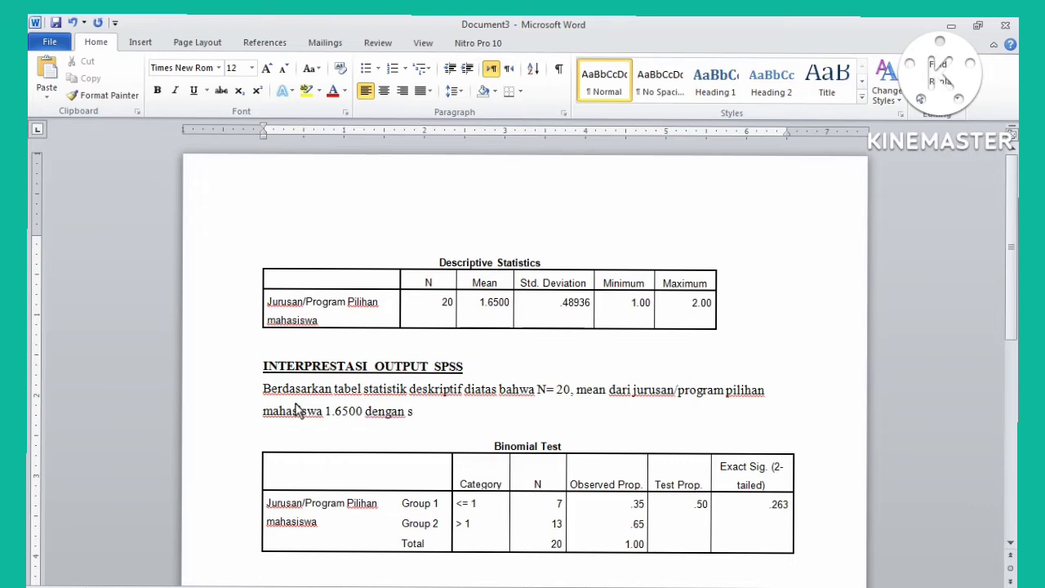
Complete the sentence with "standart deviation 0.48936 dengan nilai minimum 1.00 dan nilai maximum 2.00 dari 2 jenis program/jurusan pilihan mahasiswa."
{"action": "type", "text": "tandart devi"}
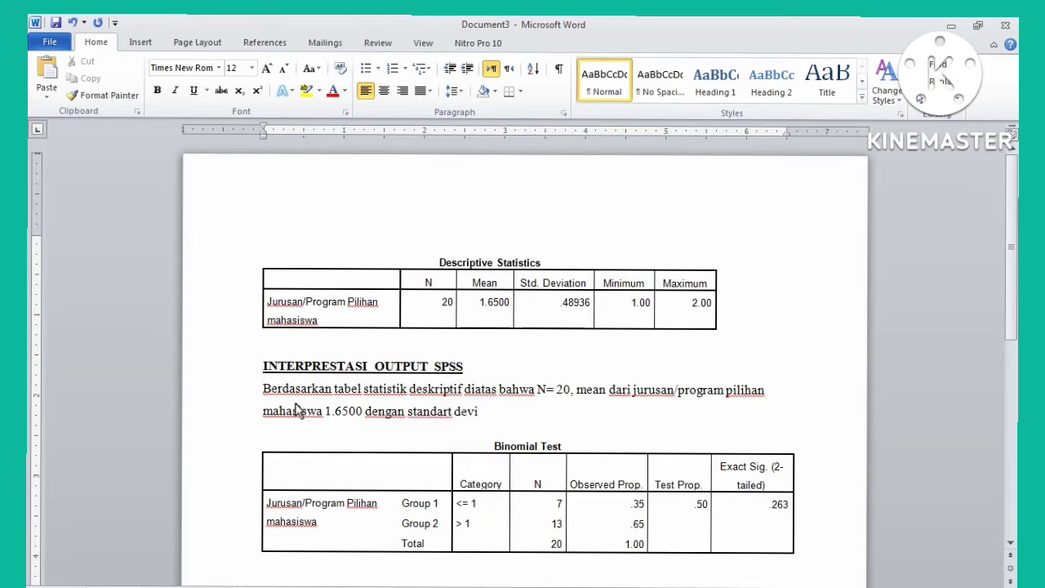
{"action": "type", "text": "ation 0.48936 d"}
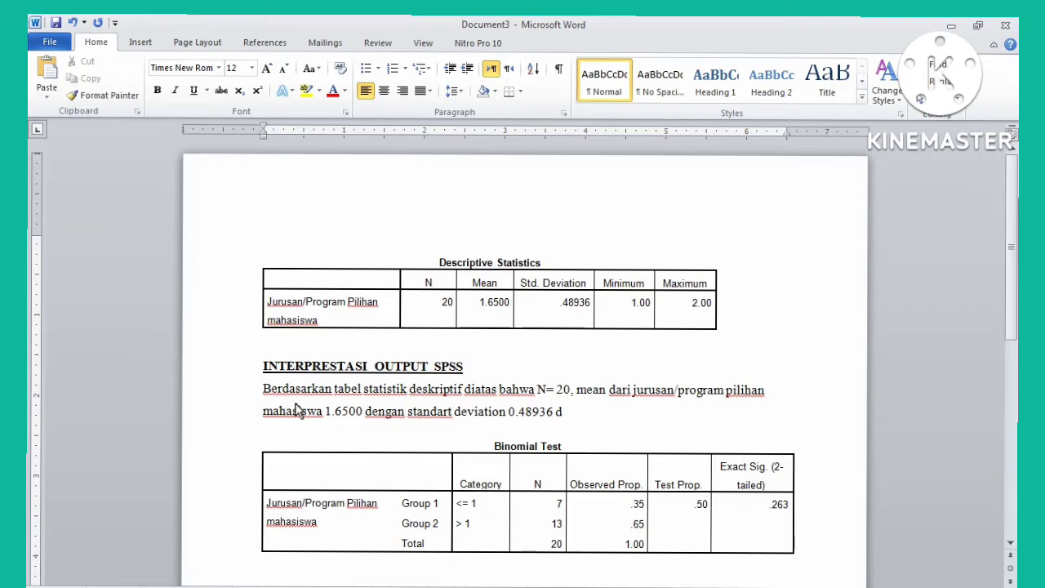
{"action": "type", "text": "engan nilai min"}
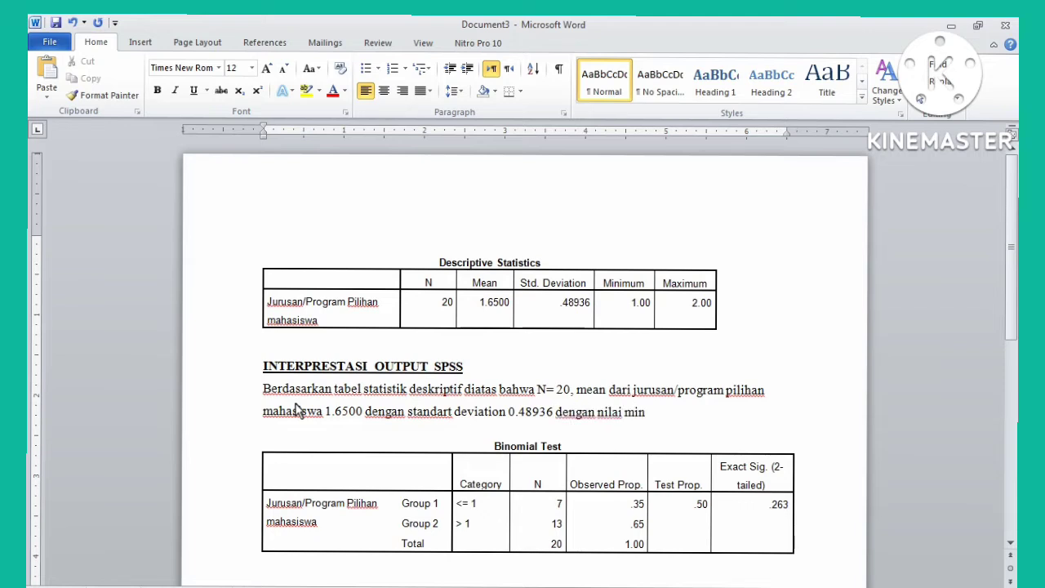
{"action": "type", "text": "imum 1.00 dan nilai maxim"}
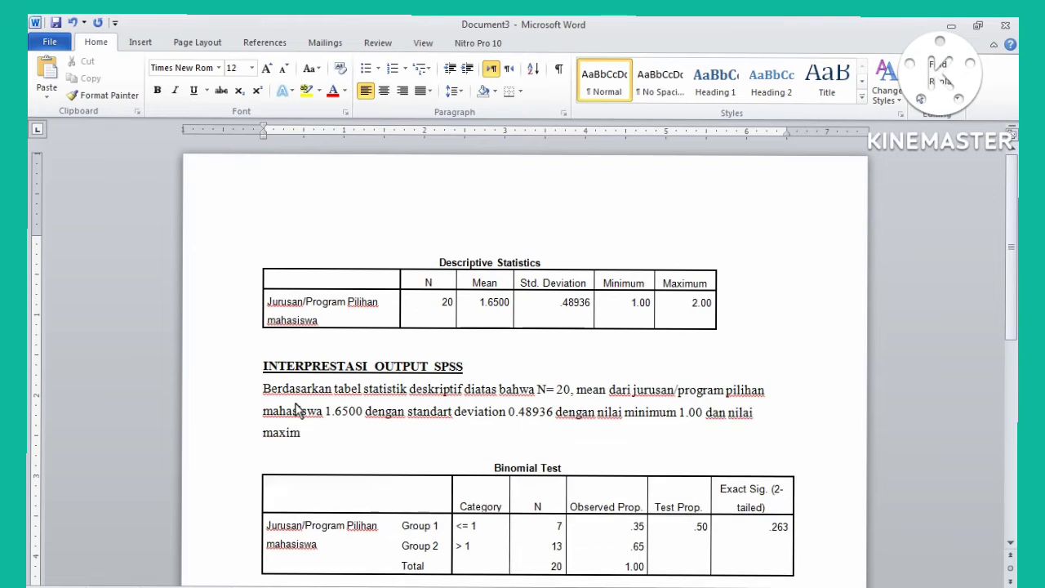
{"action": "type", "text": "um 2.00 dari 2 jenis"}
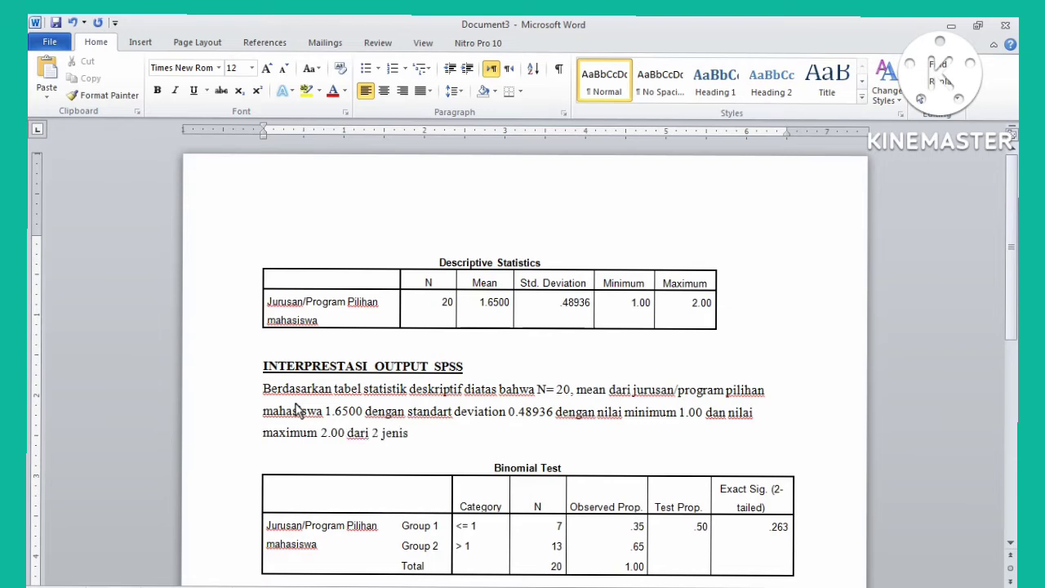
{"action": "type", "text": " program/jurusan pili"}
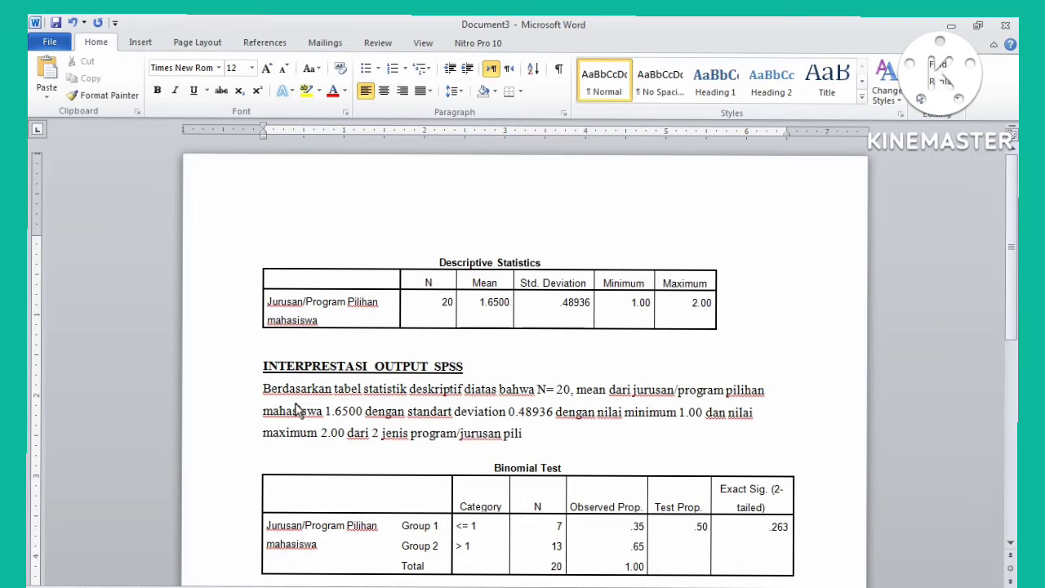
{"action": "type", "text": "han mahasiswa."}
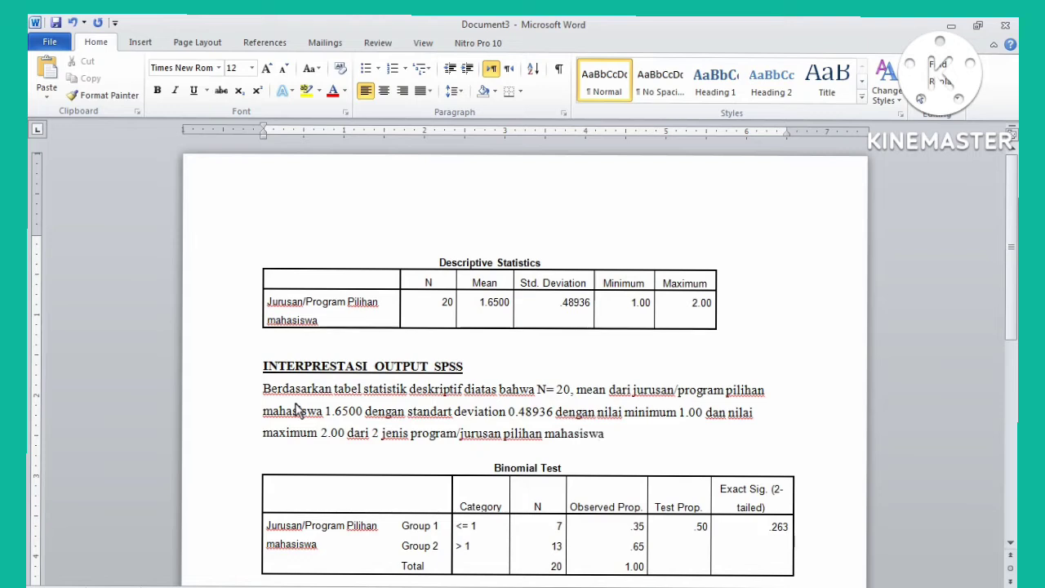
Write the bold, underlined heading "INTERPRESTASI OUTPUT SPSS" below the Binomial Test table, followed by a new line without that formatting
{"action": "key", "text": "Down"}
{"action": "key", "text": "Down"}
{"action": "key", "text": "Down"}
{"action": "key", "text": "Down"}
{"action": "key", "text": "Down"}
{"action": "key", "text": "Down"}
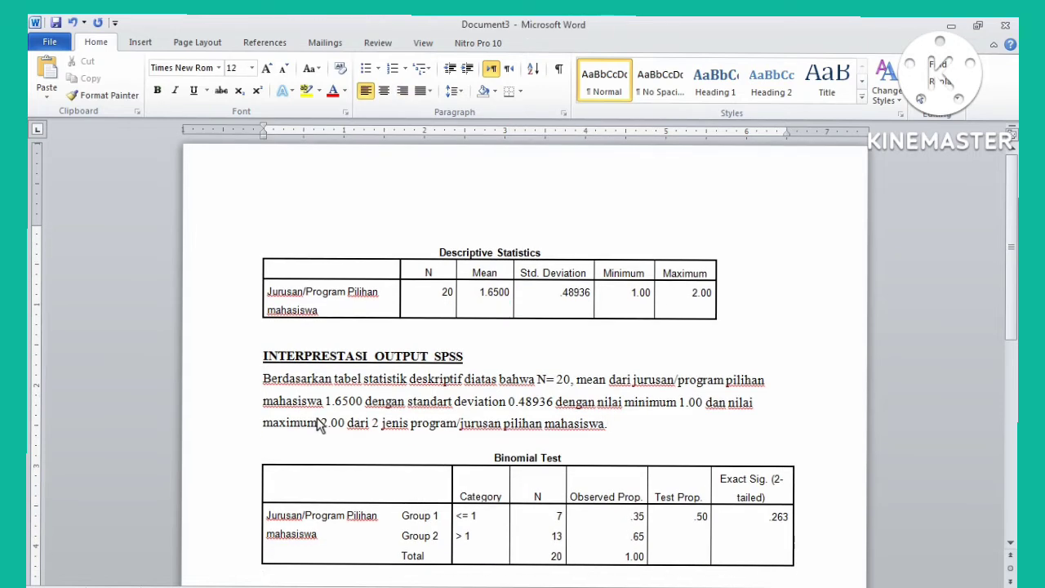
{"action": "left_click", "coordinate": [195, 90]}
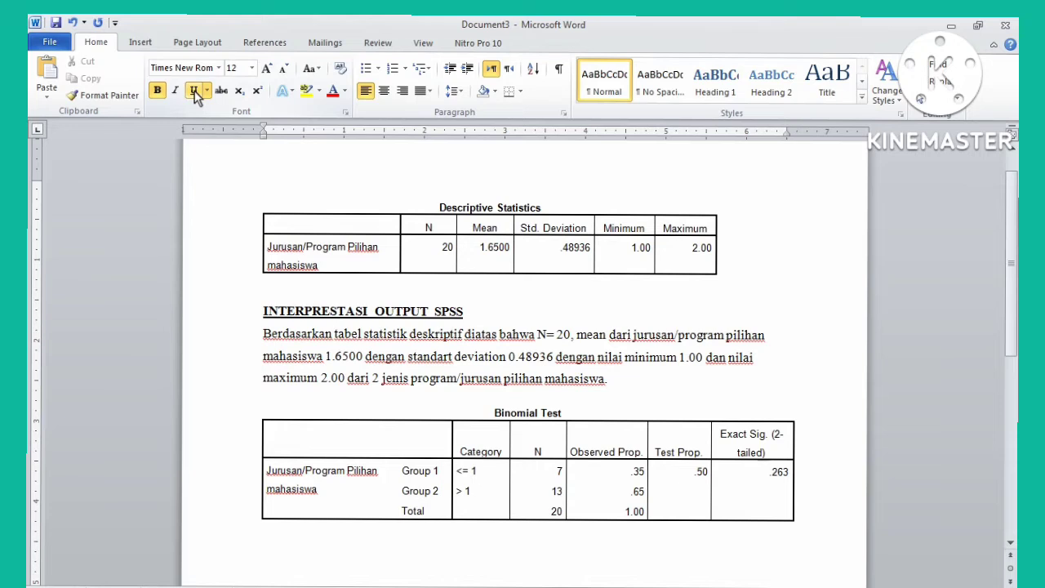
{"action": "type", "text": "IN"}
{"action": "type", "text": "TERPRESTASI OUT"}
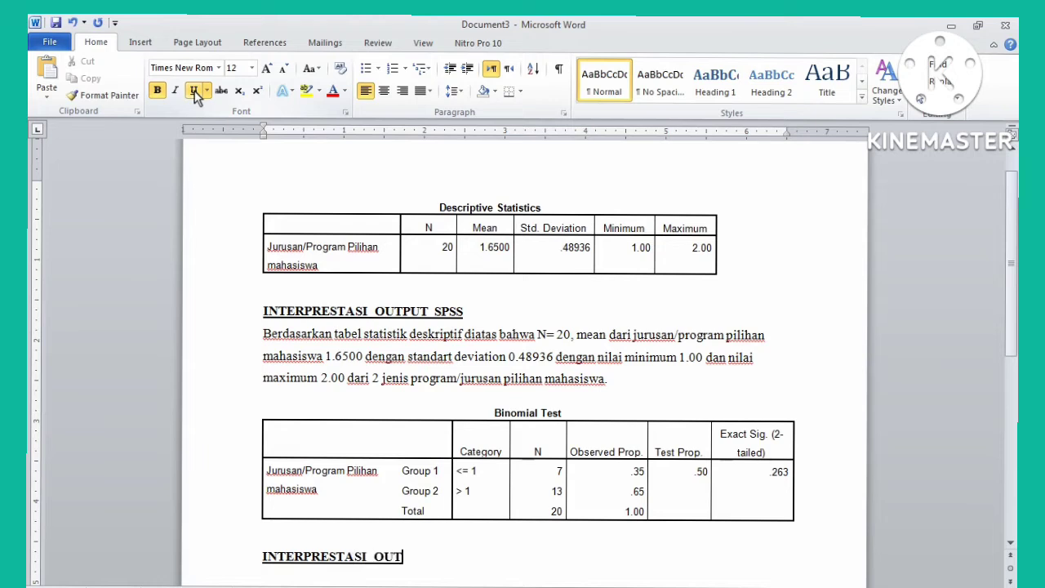
{"action": "type", "text": "PUT SPSS"}
{"action": "key", "text": "Return"}
{"action": "left_click", "coordinate": [194, 91]}
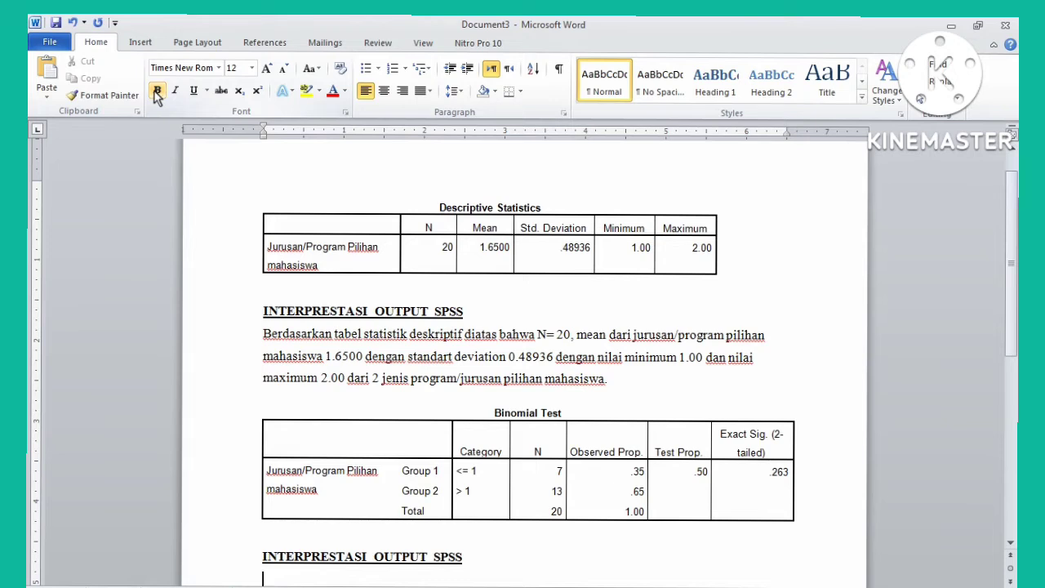
Begin the paragraph under the second heading with "Pada output diatas terlihat ada dua groub, yaitu groub"
{"action": "type", "text": "Pada output diata"}
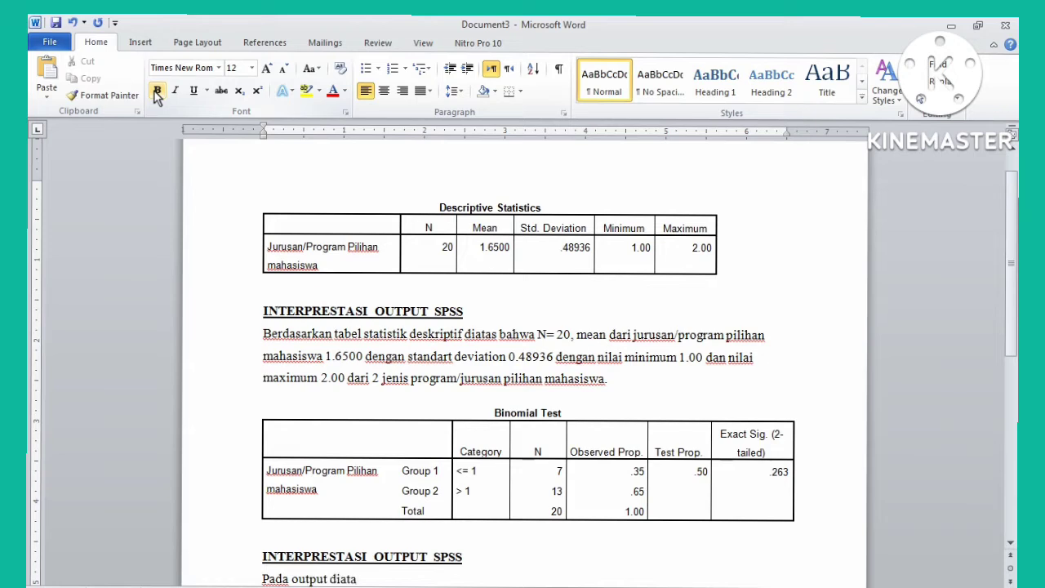
{"action": "type", "text": "s terlihat ada"}
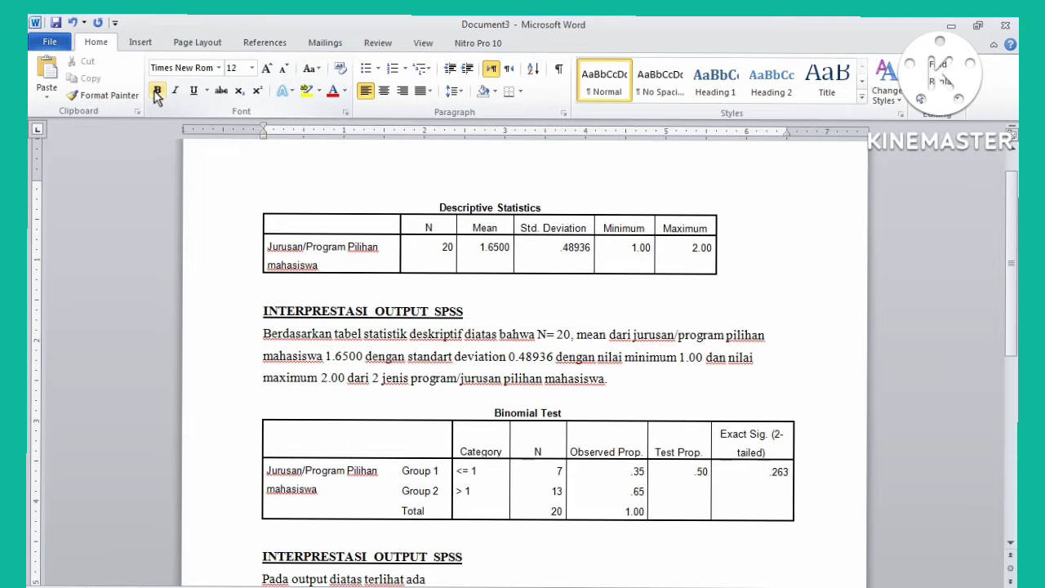
{"action": "type", "text": " dua groub"}
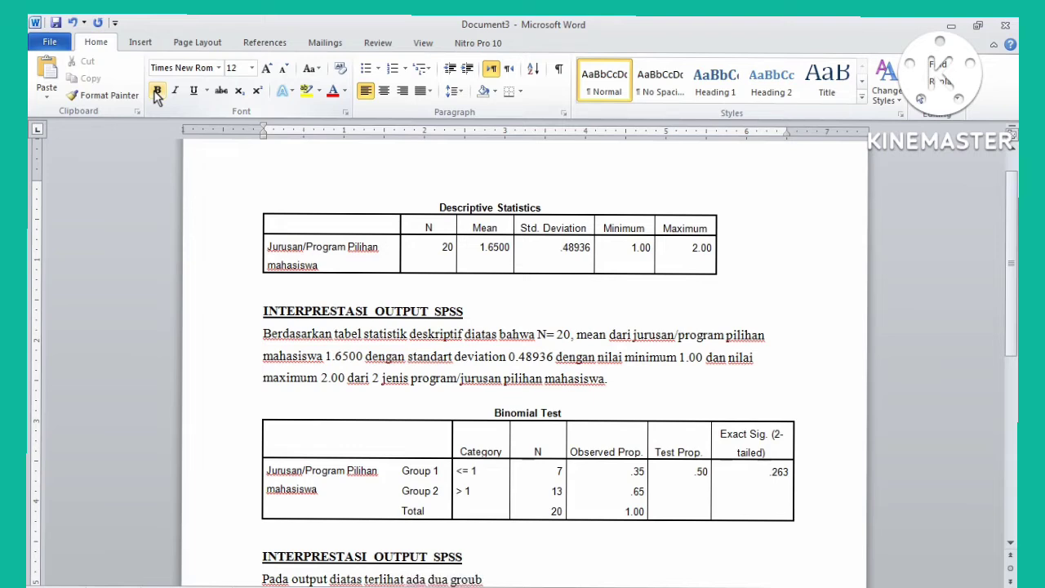
{"action": "type", "text": ", yaitu groub"}
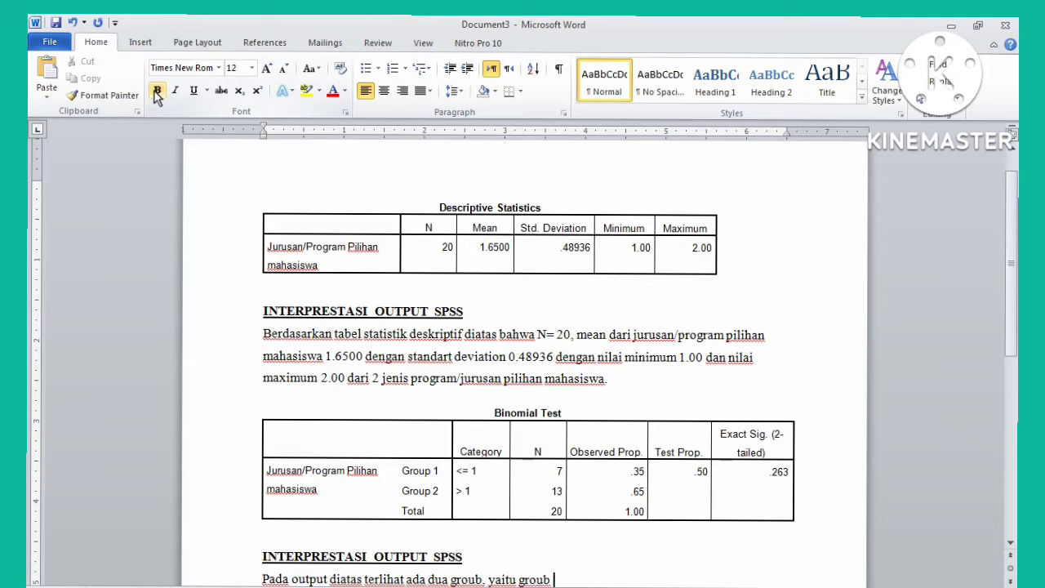
Continue the sentence about the two groups with "1 dengan kategori 1 adalah jurusan/prodi"
{"action": "type", "text": " 1 sewa"}
{"action": "key", "text": "BackSpace"}
{"action": "key", "text": "BackSpace"}
{"action": "key", "text": "BackSpace"}
{"action": "type", "text": "dengan kateg"}
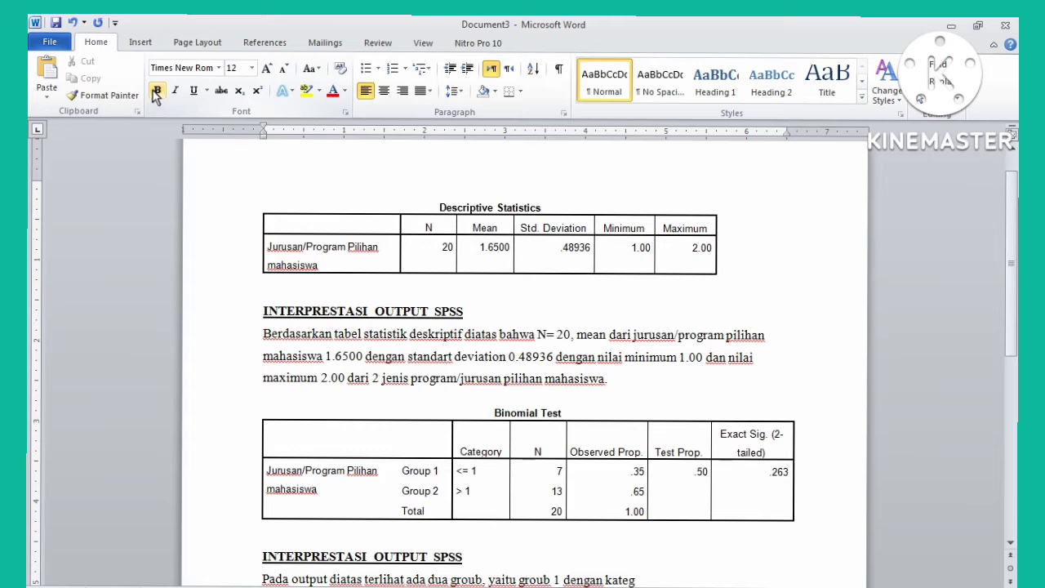
{"action": "type", "text": "ori 1 adalah juru"}
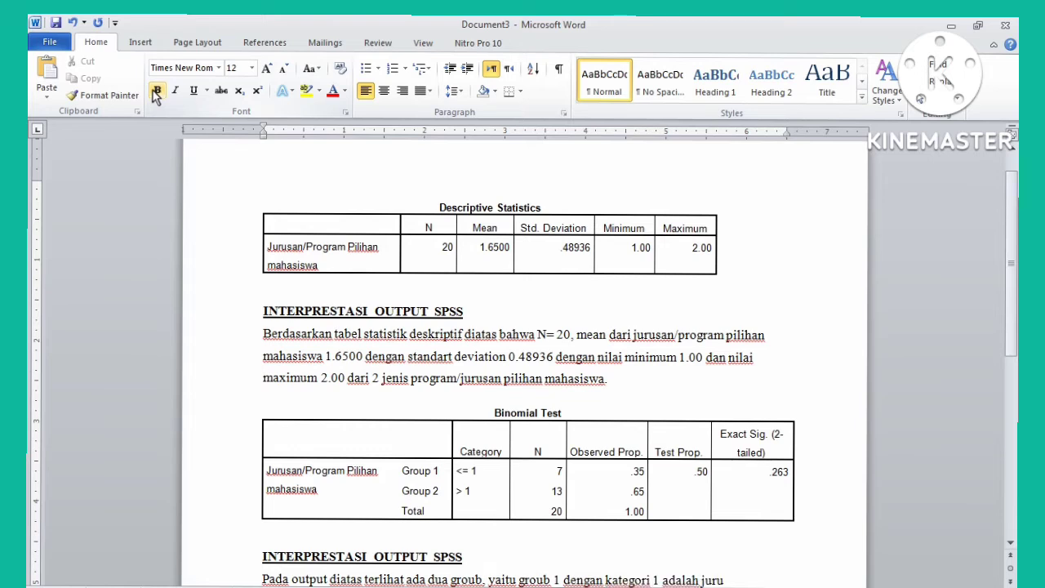
{"action": "type", "text": "san/program"}
{"action": "key", "text": "BackSpace"}
{"action": "key", "text": "BackSpace"}
{"action": "key", "text": "BackSpace"}
{"action": "key", "text": "BackSpace"}
{"action": "key", "text": "BackSpace"}
{"action": "key", "text": "BackSpace"}
{"action": "key", "text": "BackSpace"}
{"action": "key", "text": "BackSpace"}
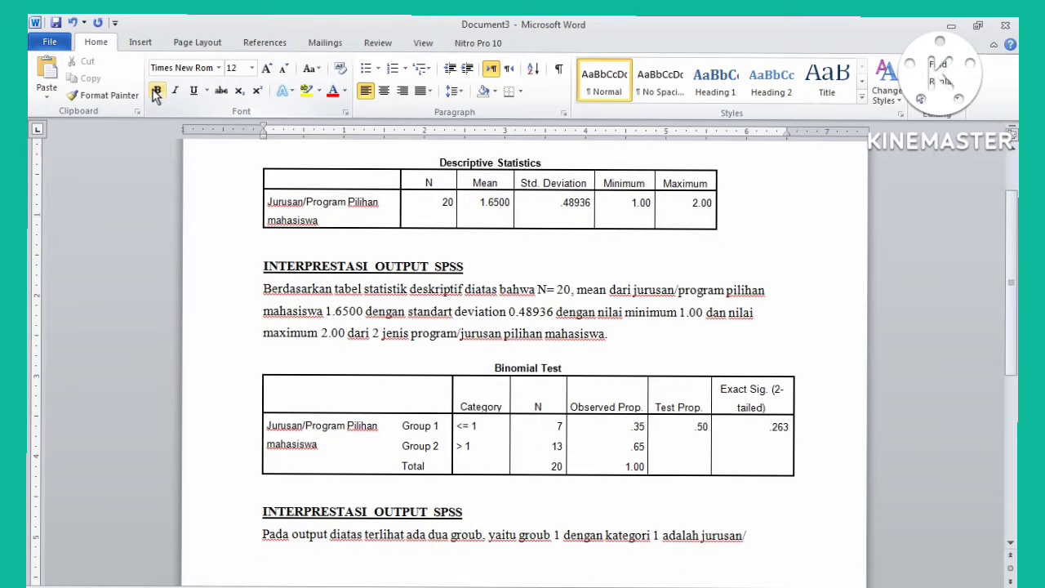
{"action": "type", "text": "prodi"}
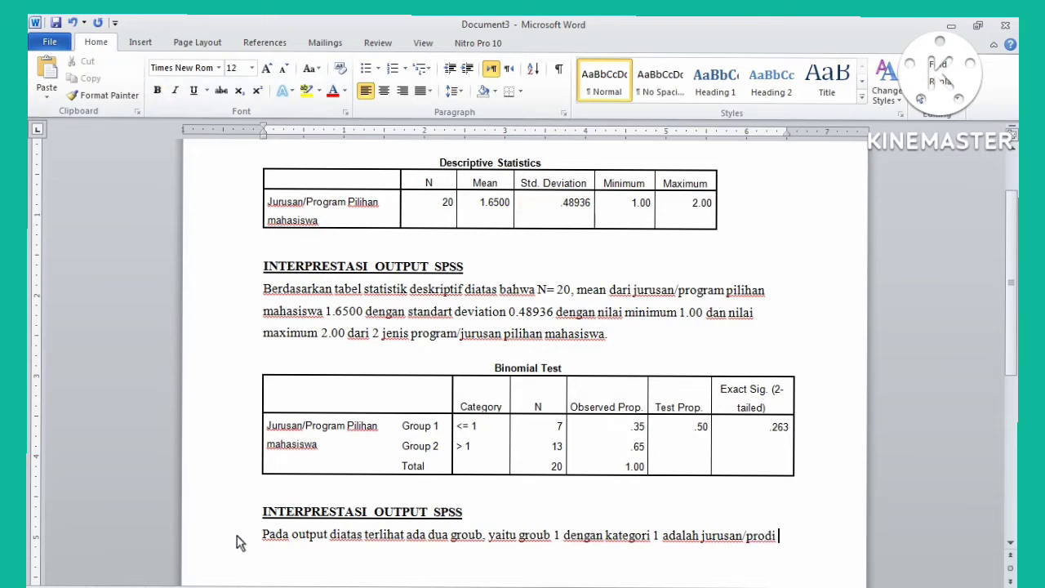
Apply Justify Medium alignment to the paragraph under the second interpretation heading
{"action": "left_click", "coordinate": [258, 536]}
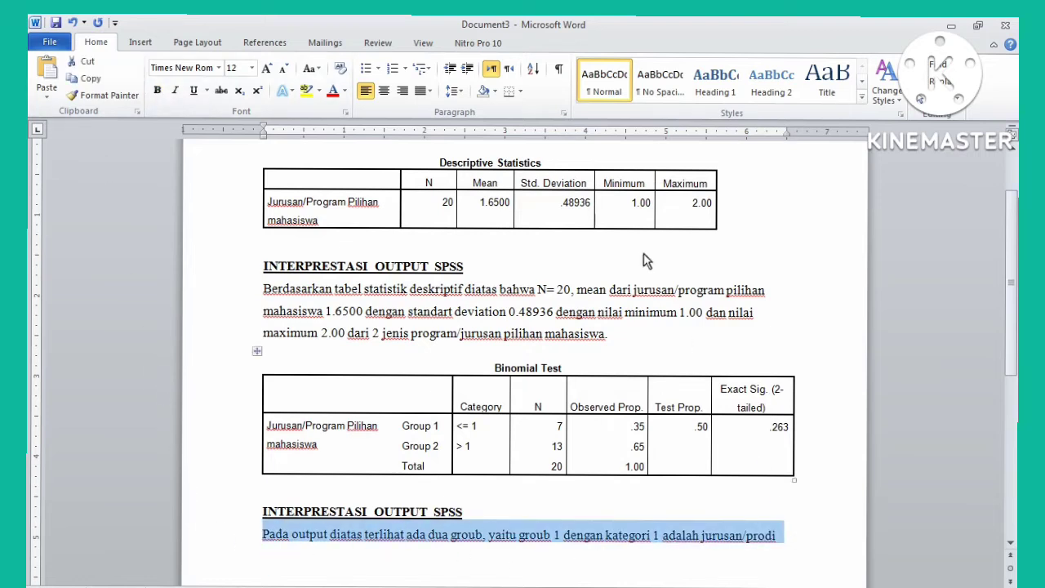
{"action": "left_click", "coordinate": [428, 91]}
{"action": "left_click", "coordinate": [466, 144]}
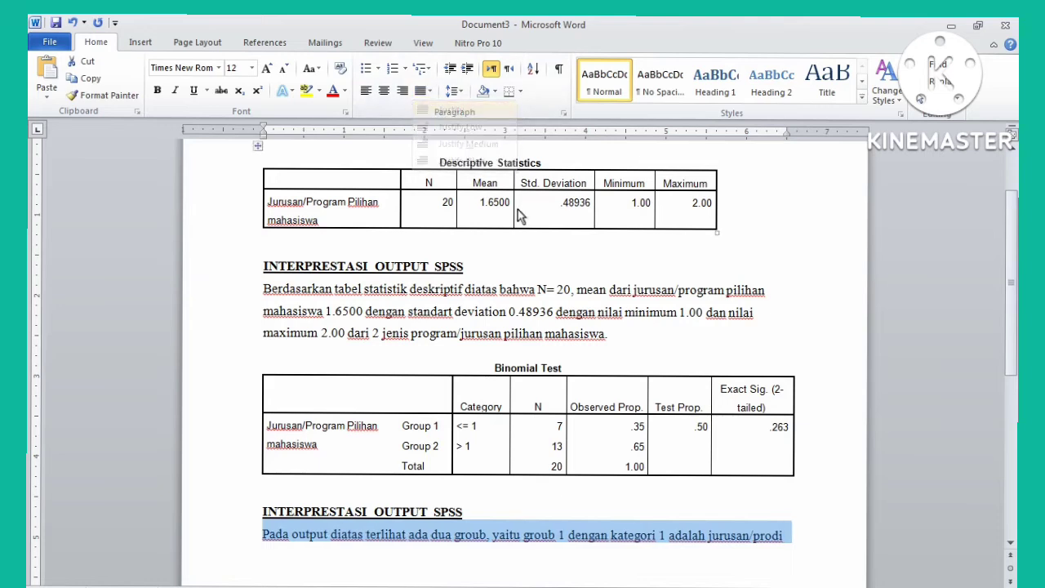
Continue at the end of the justified paragraph with "sebagai pilihan pertama sebanyak 7 mahasiswa (N). sedang"
{"action": "left_click", "coordinate": [788, 538]}
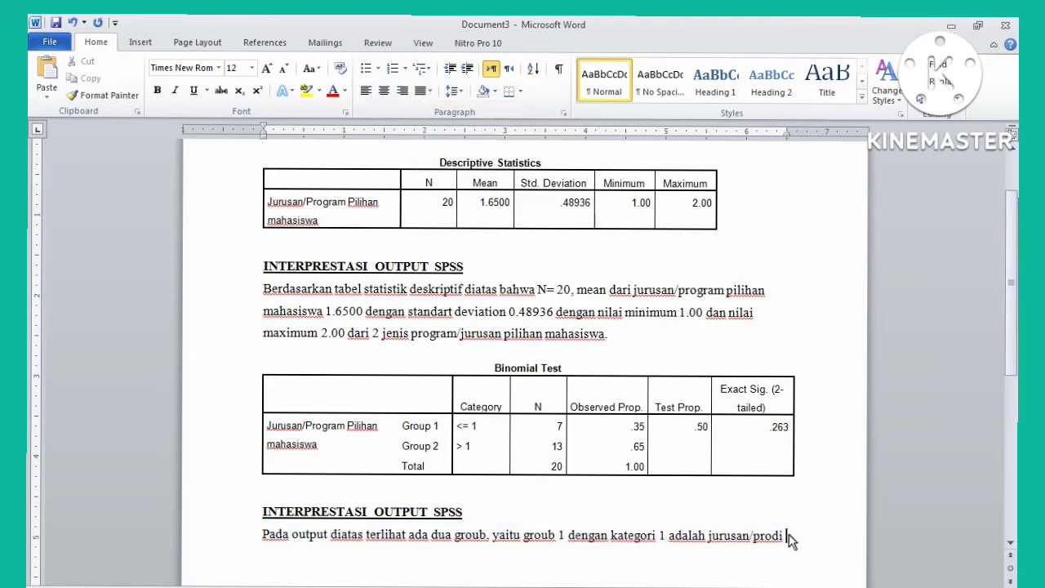
{"action": "type", "text": "sebagai pi"}
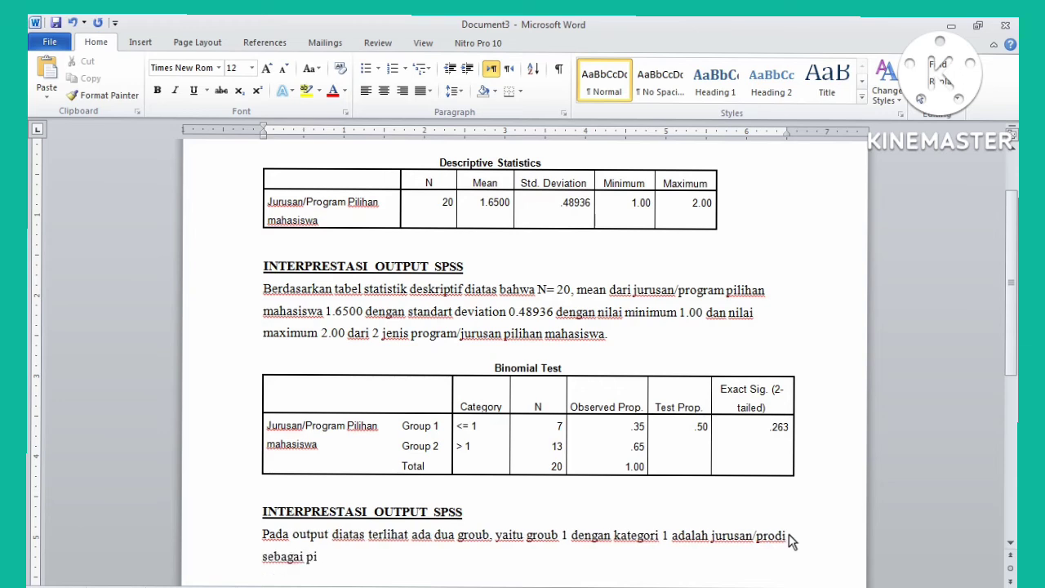
{"action": "type", "text": "lihan pertama sebanyak"}
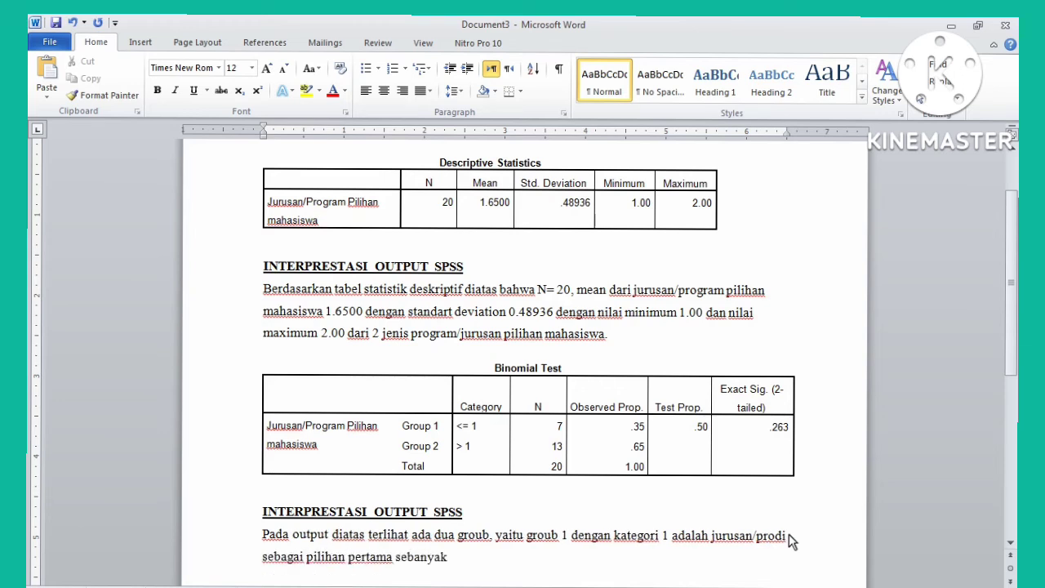
{"action": "type", "text": " 7 mahasisw"}
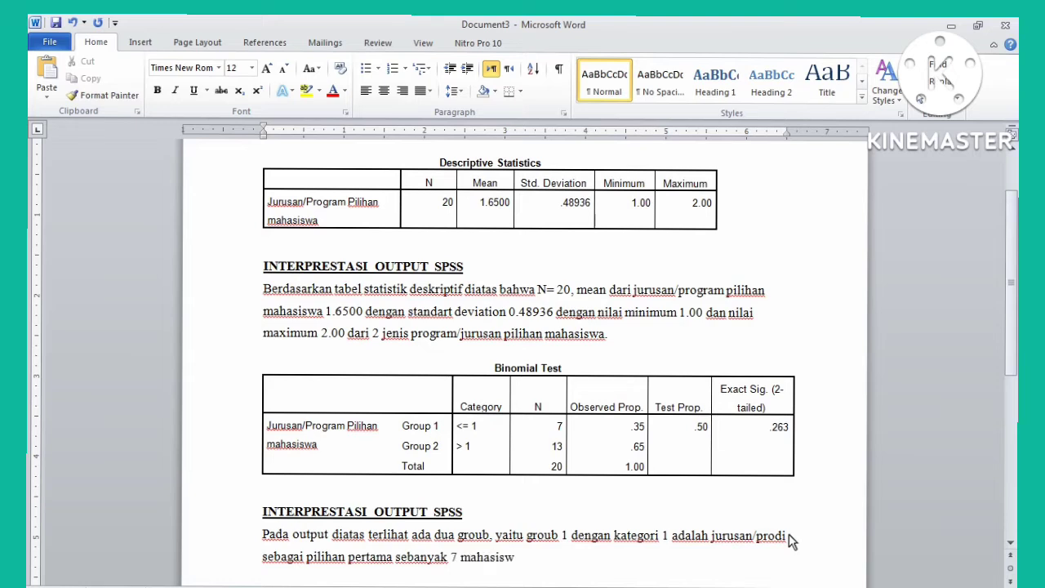
{"action": "type", "text": "a (N). sedang"}
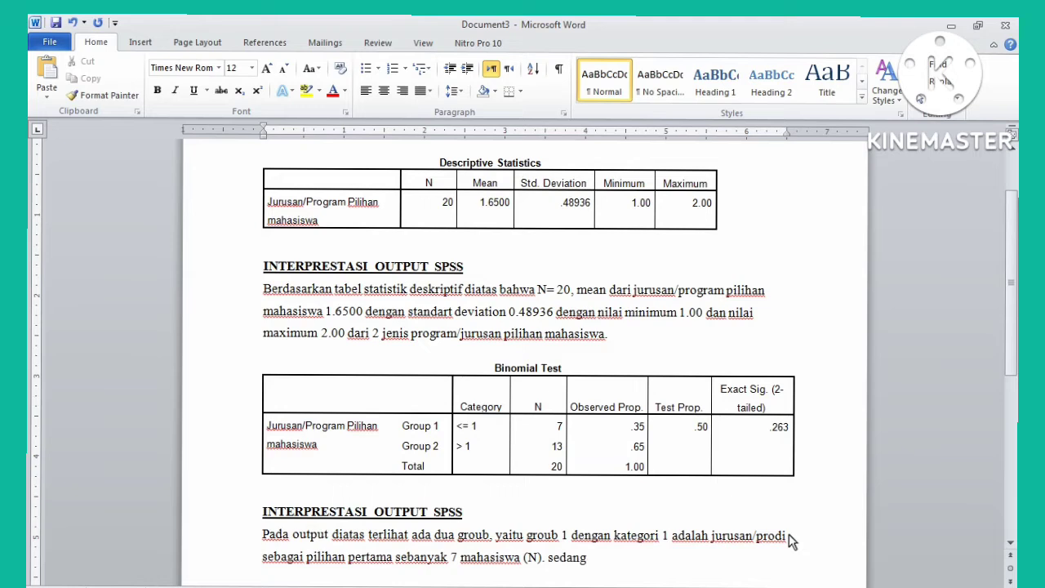
Complete the last word to "sedangkan" and add "groub 2 dengan kategori > 1 adalah jurusan/prodi sebagai pilihan kedua sebanyak 13 mahasiswa (N)"
{"action": "type", "text": "kan groub 2 d"}
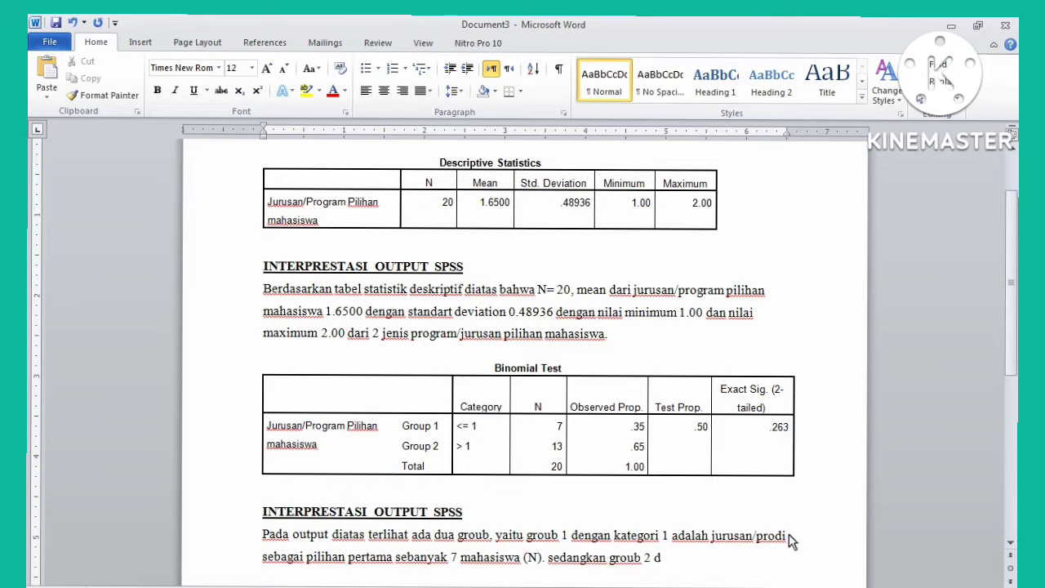
{"action": "type", "text": "engan kategori"}
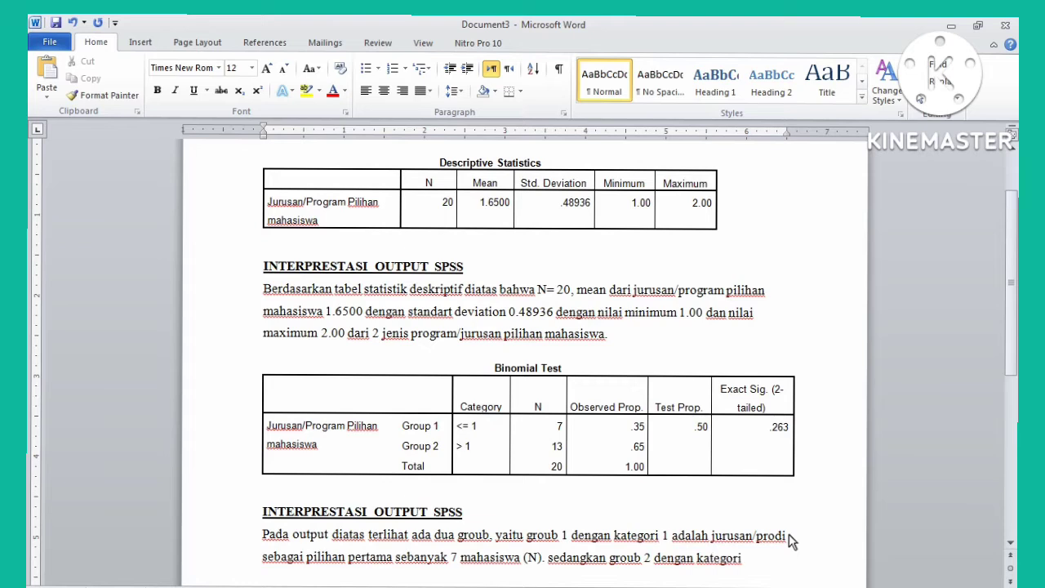
{"action": "type", "text": " > 1"}
{"action": "type", "text": " adalah jurusan"}
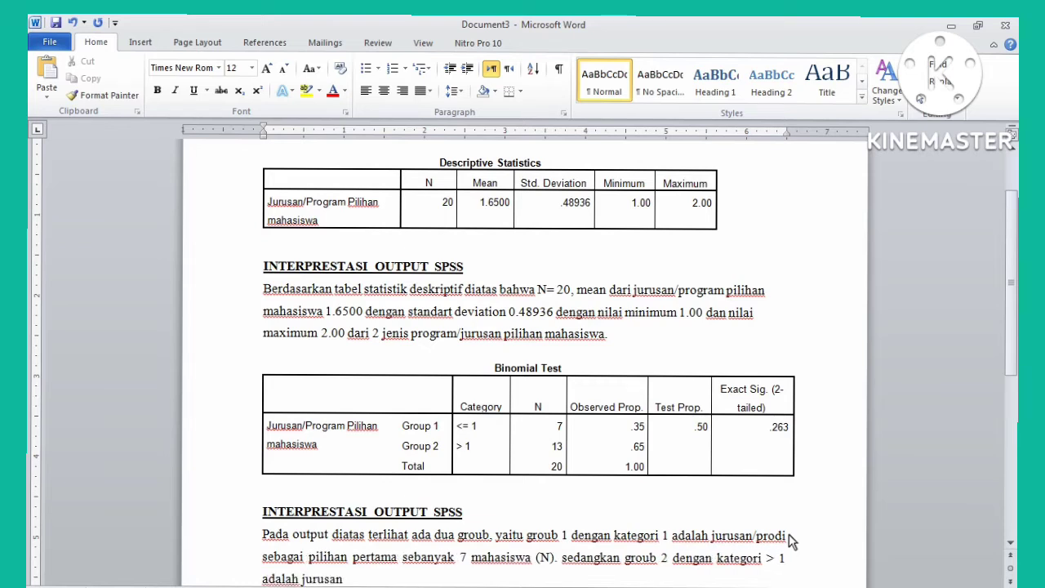
{"action": "type", "text": "/prodi sebagai"}
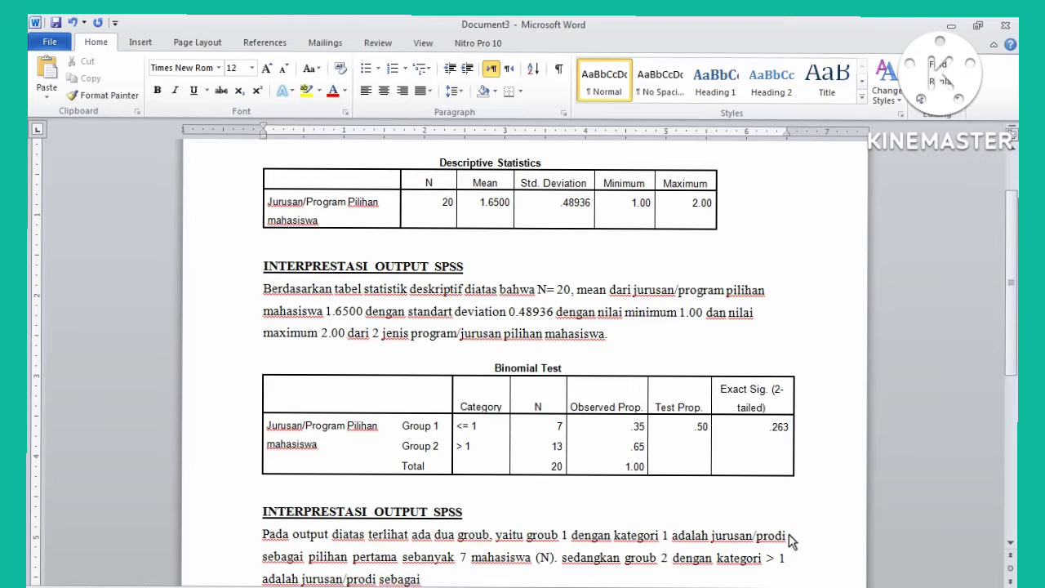
{"action": "type", "text": " pilihan kedua seba"}
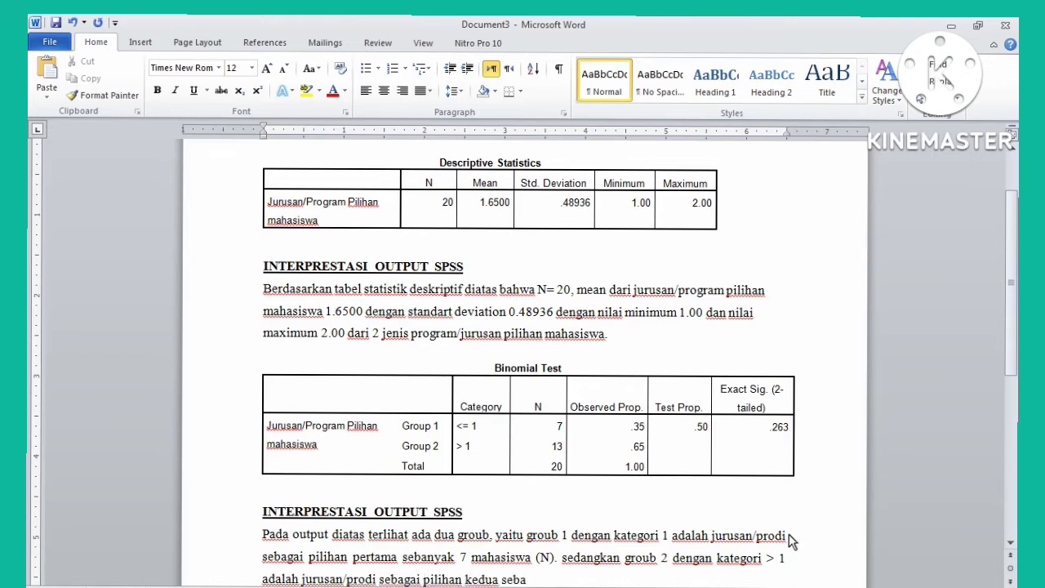
{"action": "type", "text": "nyak 13 mahasiswa (N)"}
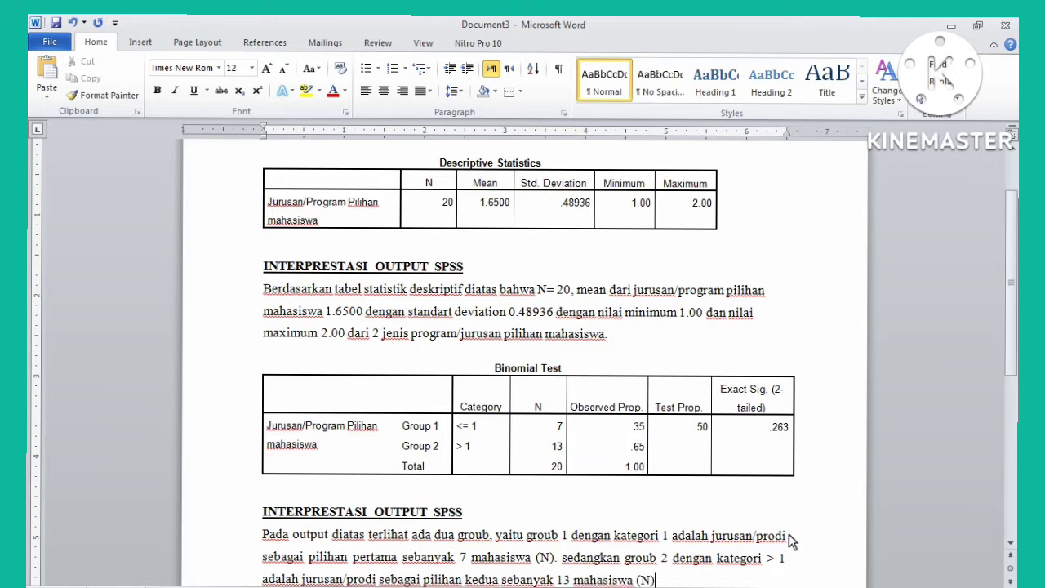
Turn the paragraph about the two groups into a bulleted item
{"action": "scroll", "coordinate": [789, 534], "scroll_direction": "down", "scroll_amount": 1}
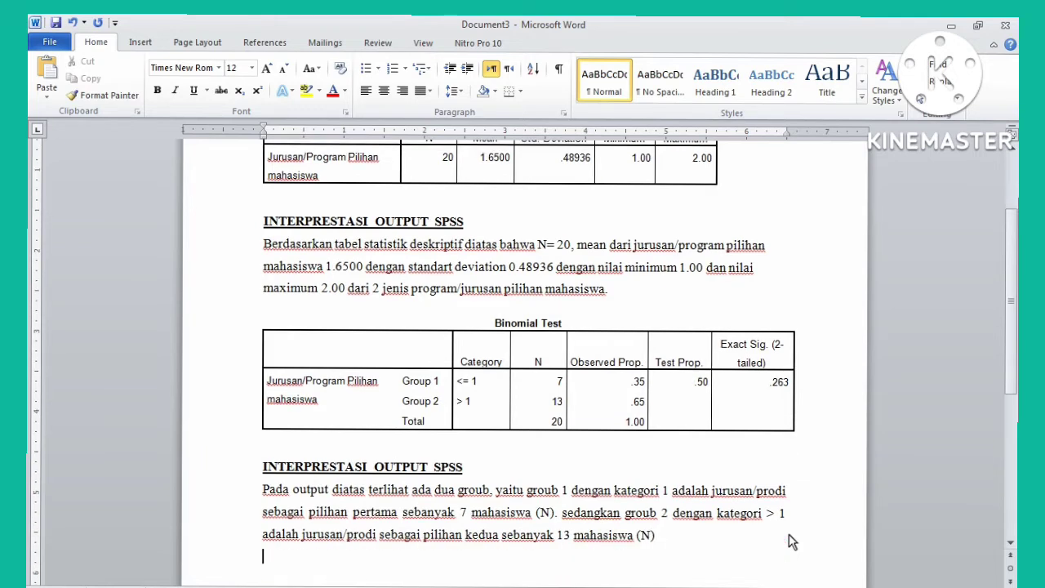
{"action": "left_click", "coordinate": [265, 495]}
{"action": "left_click", "coordinate": [367, 68]}
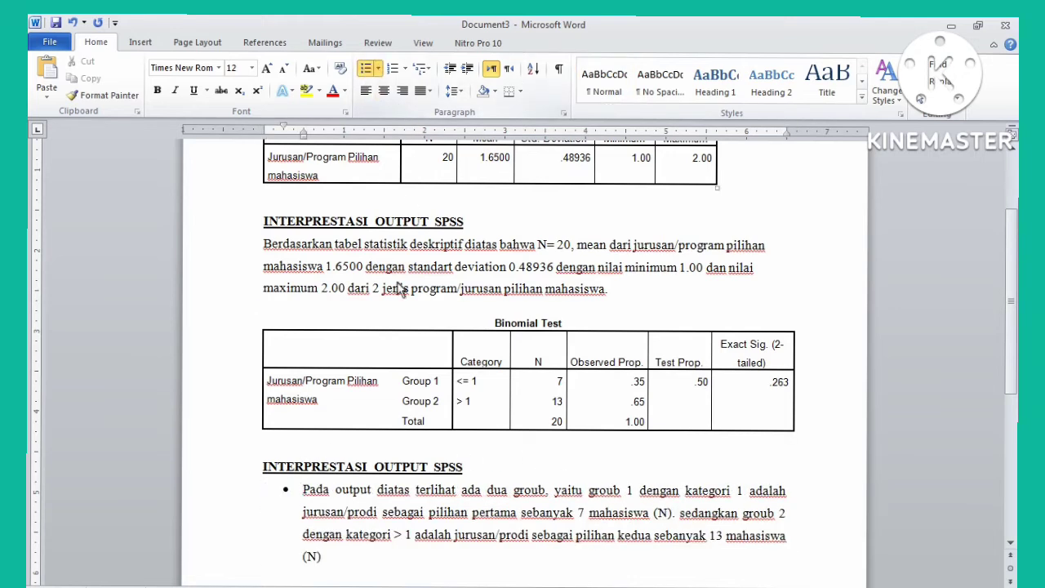
Add a second bulleted item after the paragraph about the two groups, reading "Pada kolom observasi proportion adalah :"
{"action": "left_click", "coordinate": [325, 558]}
{"action": "type", "text": "Pada k"}
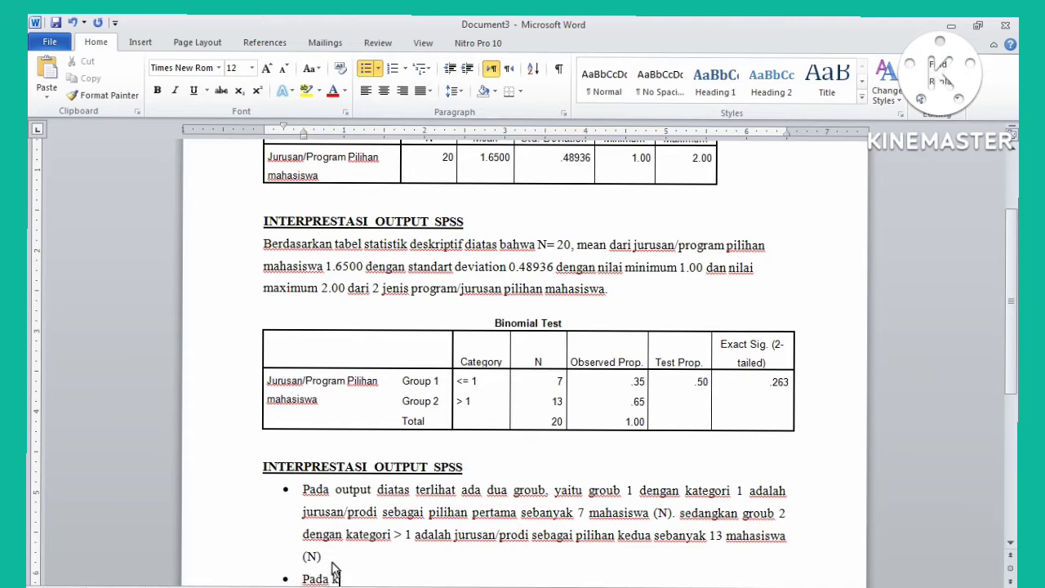
{"action": "type", "text": "olom observasi pro"}
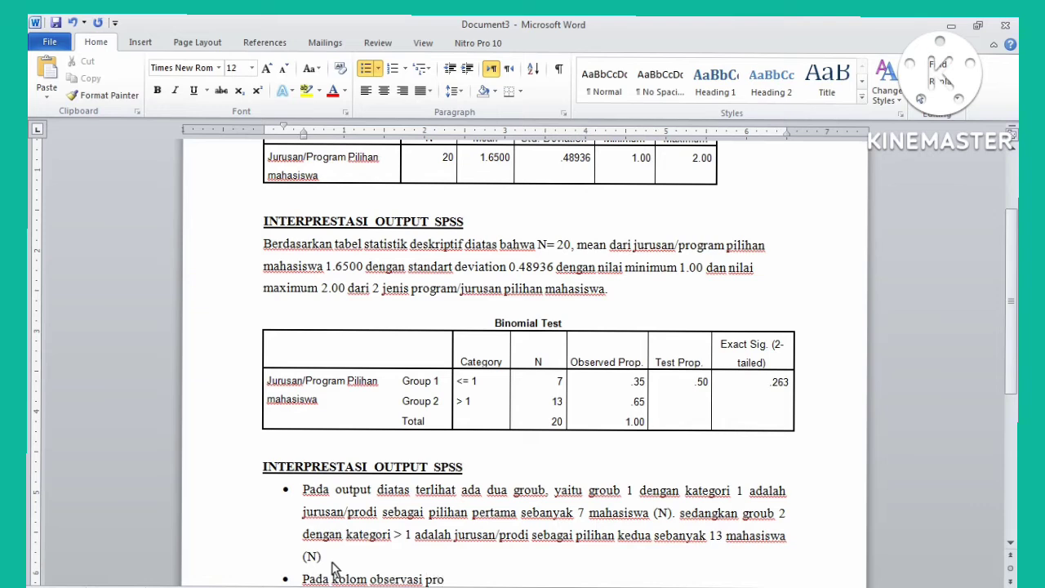
{"action": "type", "text": "portion adalah :"}
Add an arrow-bulleted sub-item beneath it: "Proportion untuk jurusan/prodi sebagai pilihan pertama adalah 7/20 = 0,35 atau 35%"
{"action": "key", "text": "Return"}
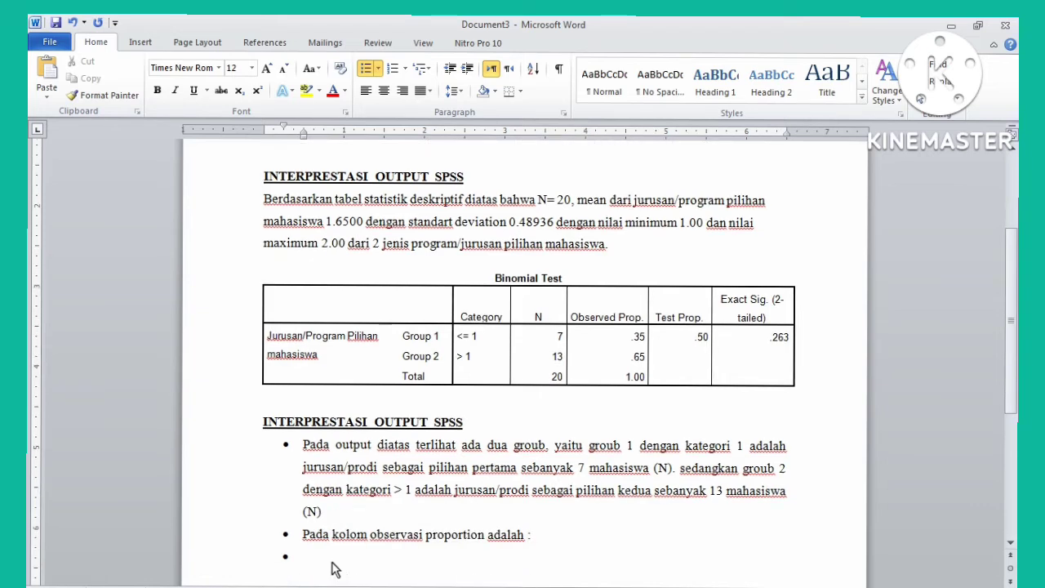
{"action": "key", "text": "BackSpace"}
{"action": "left_click", "coordinate": [378, 68]}
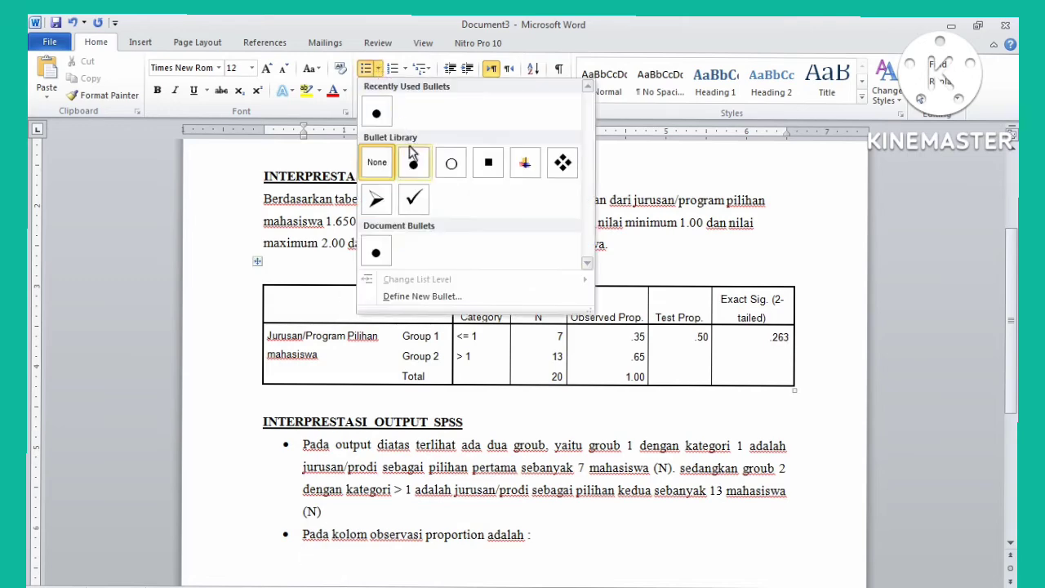
{"action": "left_click", "coordinate": [378, 205]}
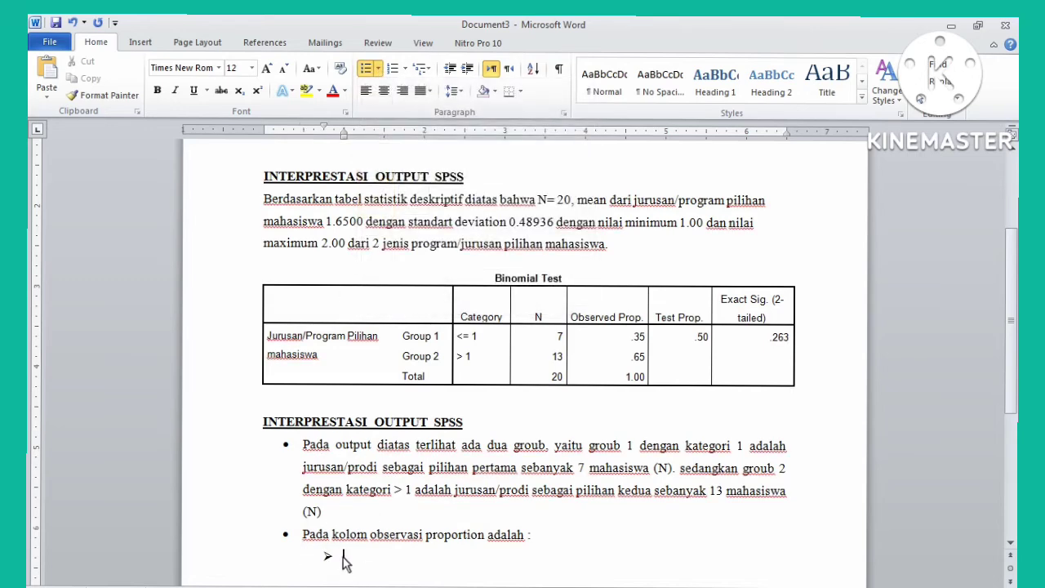
{"action": "type", "text": "proportion "}
{"action": "type", "text": "untuk ju"}
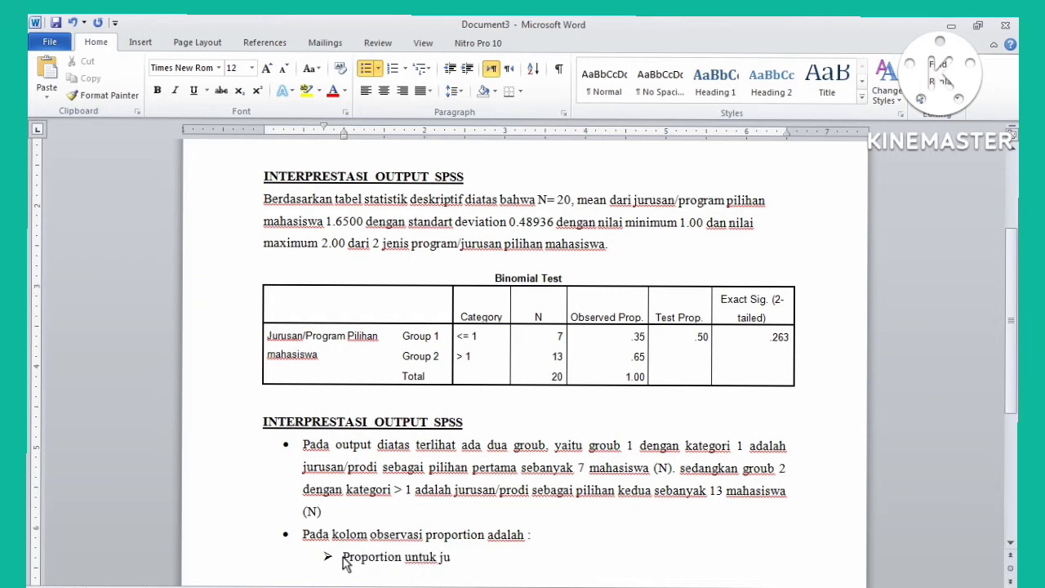
{"action": "type", "text": "rusan/prodi sebagai"}
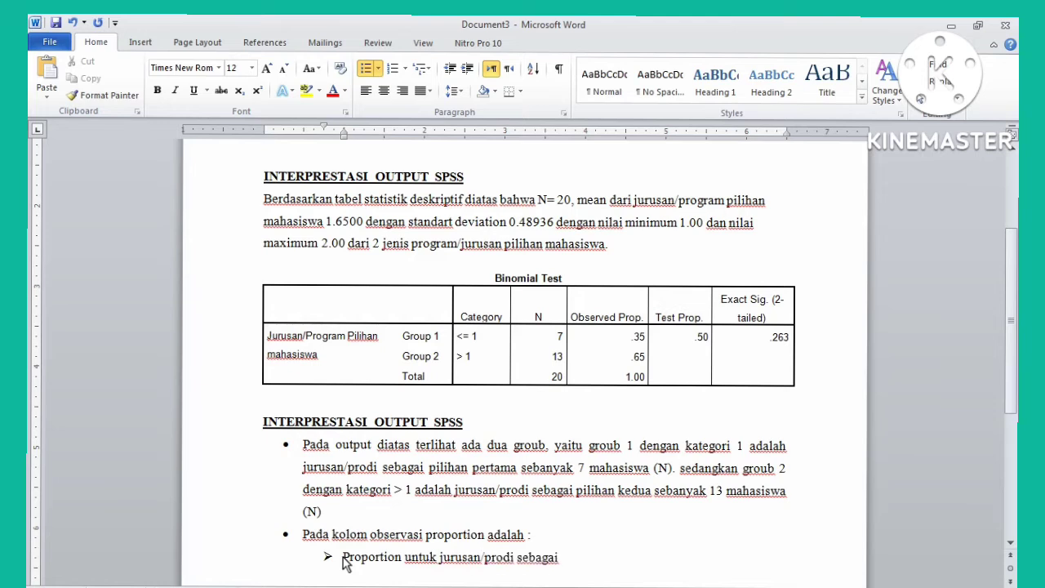
{"action": "type", "text": " pilihan pertama adalah "}
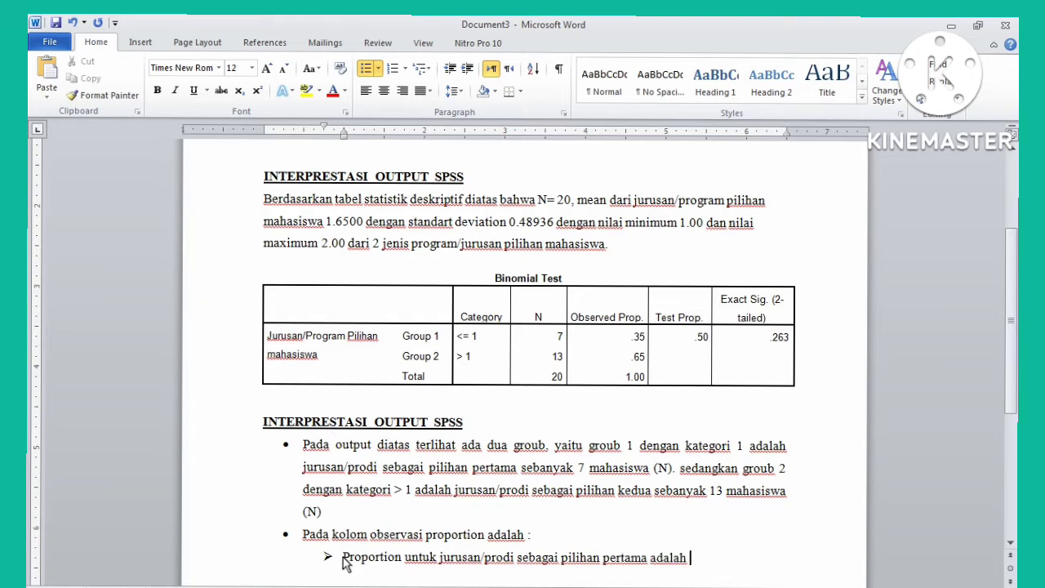
{"action": "type", "text": "7/20 = 0,35 atau "}
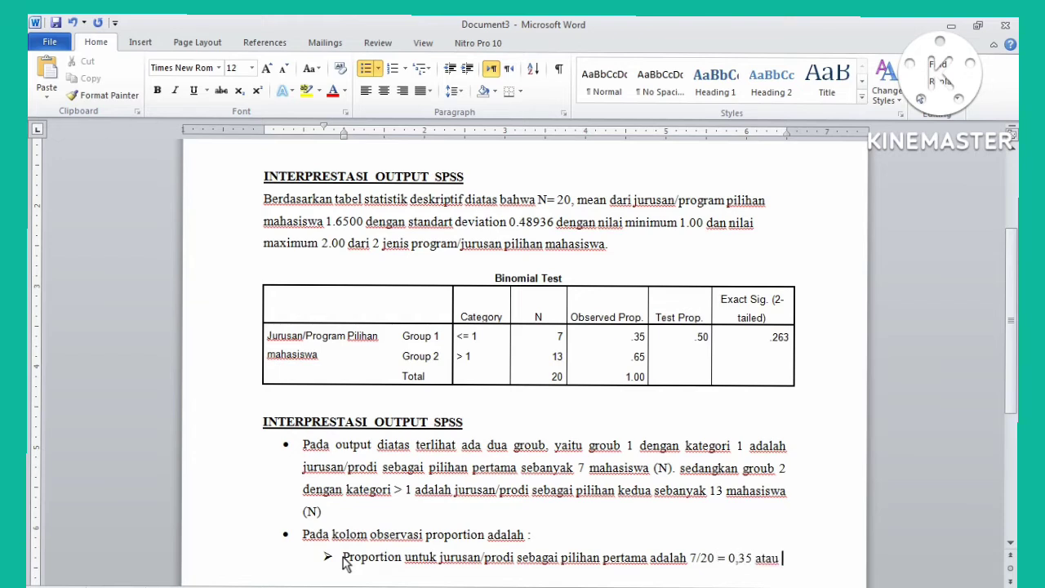
{"action": "type", "text": "35%"}
Add a second arrow-bulleted sub-item: "Proporsi untuk jurusan/prodi sebagai pilihan kedua adalah 13/20 = 0,65 atau 65%"
{"action": "key", "text": "Return"}
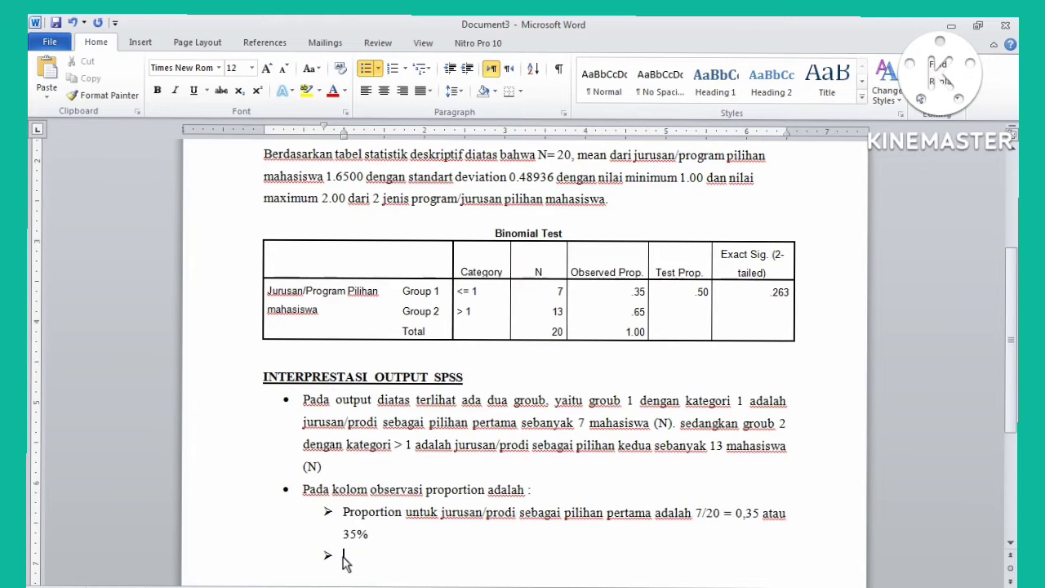
{"action": "type", "text": "proporsi untuk juru"}
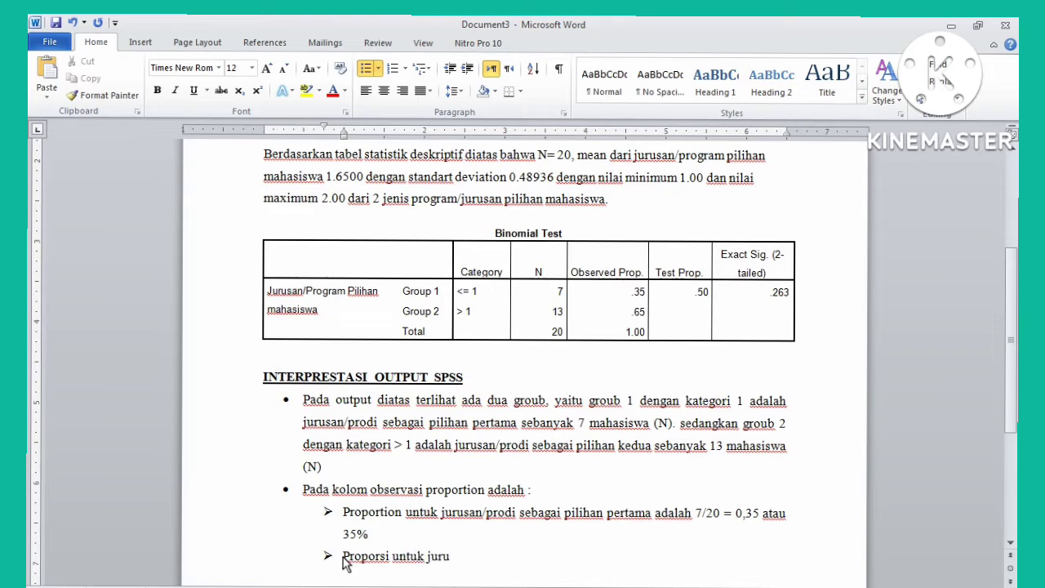
{"action": "type", "text": "san"}
{"action": "key", "text": "BackSpace"}
{"action": "type", "text": "/pro"}
{"action": "type", "text": "di"}
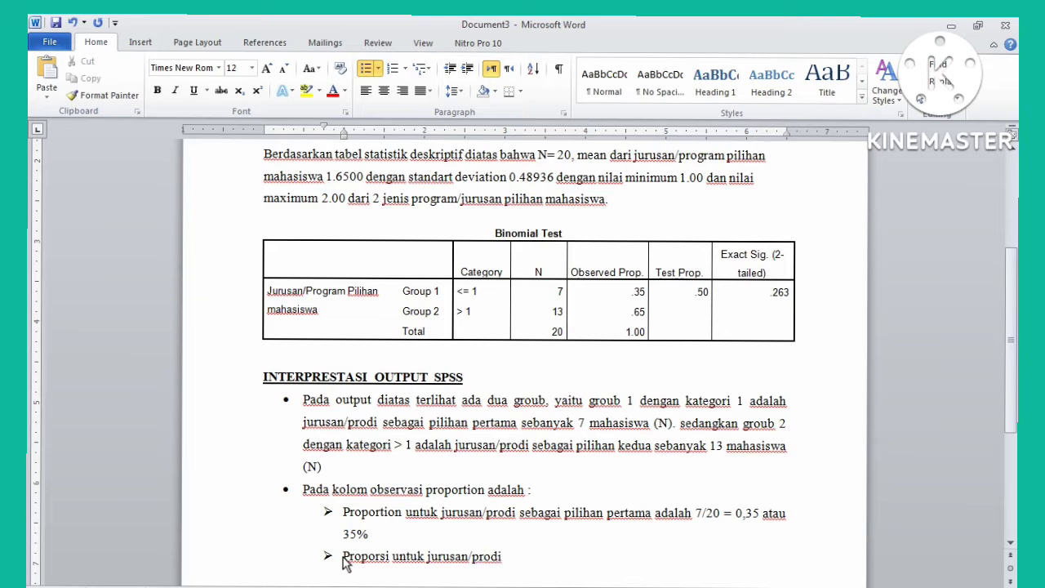
{"action": "type", "text": " sebagaui pilihan ke"}
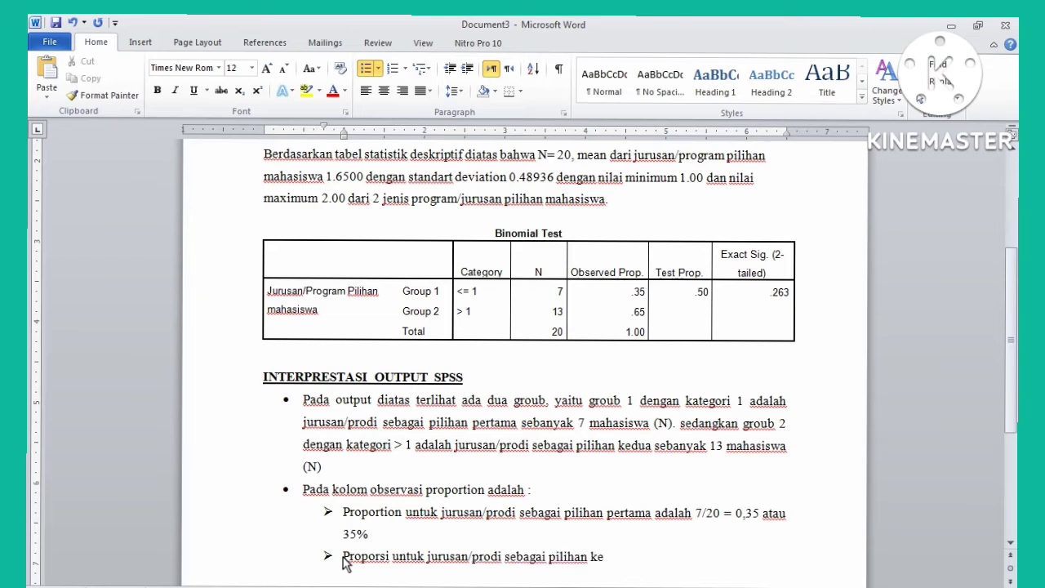
{"action": "type", "text": "dua adalah"}
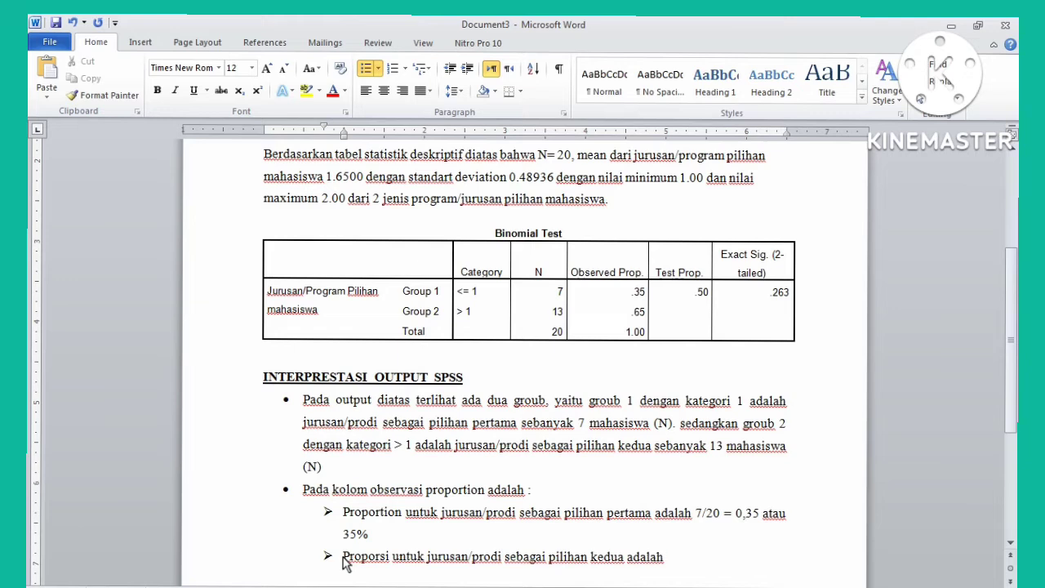
{"action": "type", "text": " 13/20 =0,65 atau 65%"}
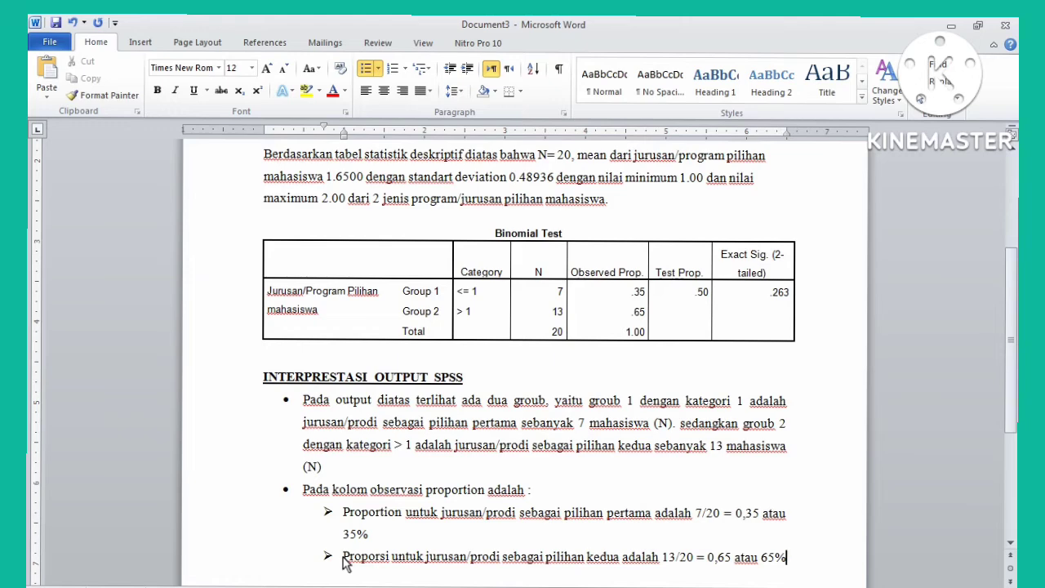
End the arrow list below the 65% item and start a new round-bulleted item at the main level
{"action": "key", "text": "BackSpace"}
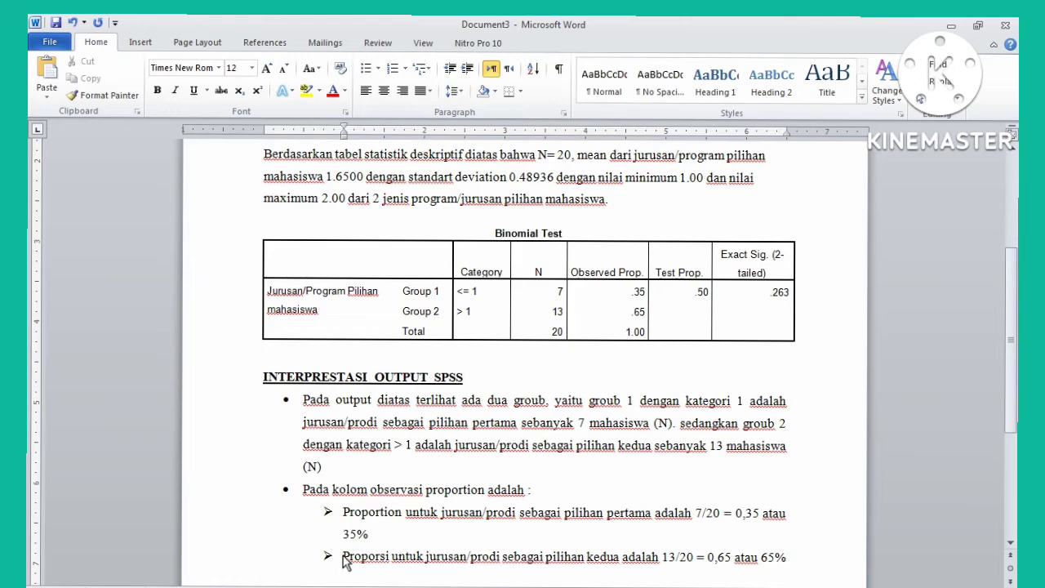
{"action": "left_click", "coordinate": [379, 69]}
{"action": "left_click", "coordinate": [414, 113]}
{"action": "key", "text": "Return"}
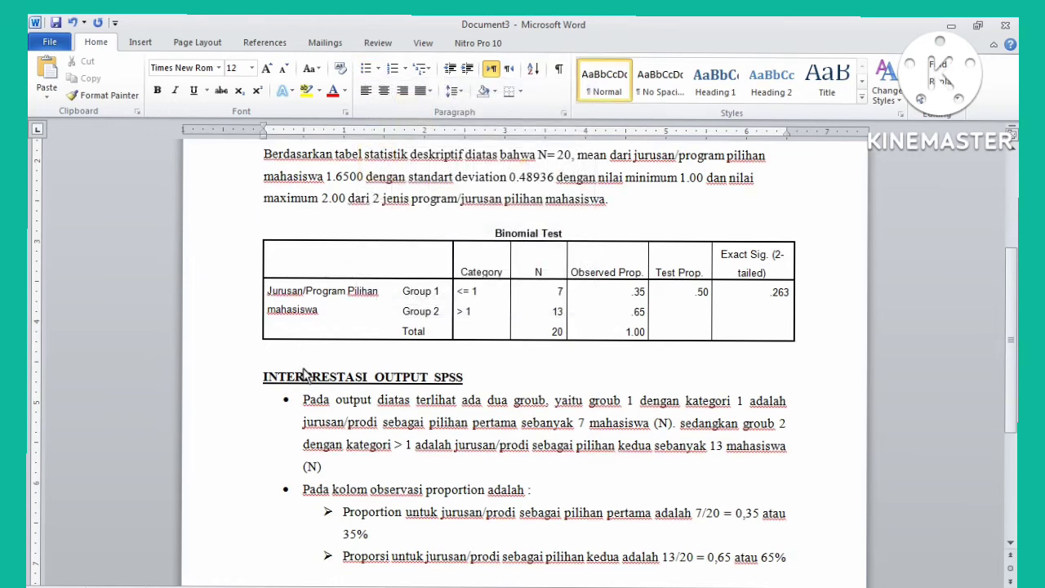
{"action": "left_click", "coordinate": [378, 69]}
{"action": "left_click", "coordinate": [379, 113]}
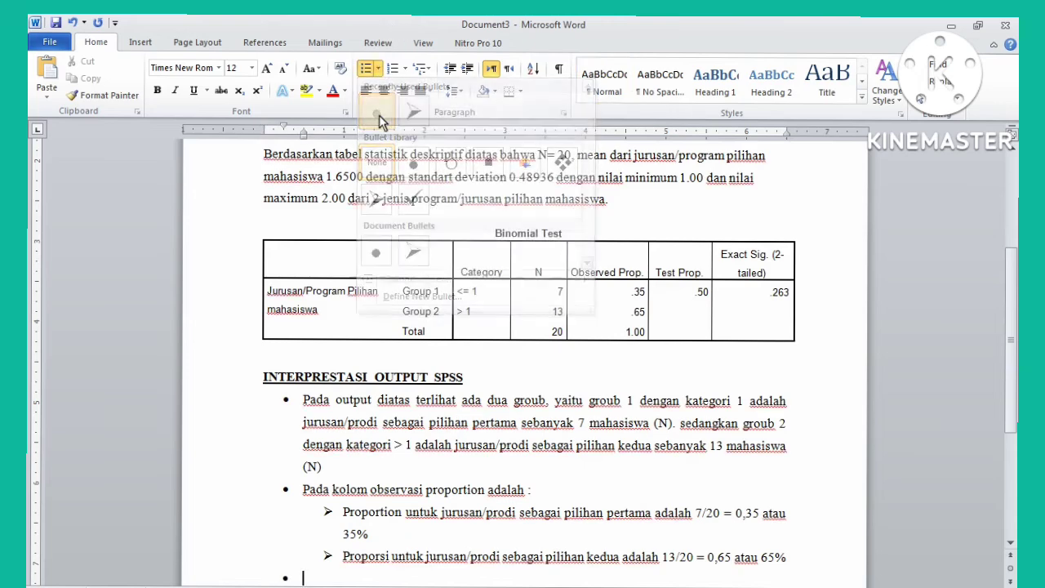
Fill the new bullet with "Berdasarkan data tersebut diatas maka dapat dilakukan pengujian hipotesis dengan membandingkan taraf signifikansi (P-Value) dengan galatnya."
{"action": "type", "text": "berdasark"}
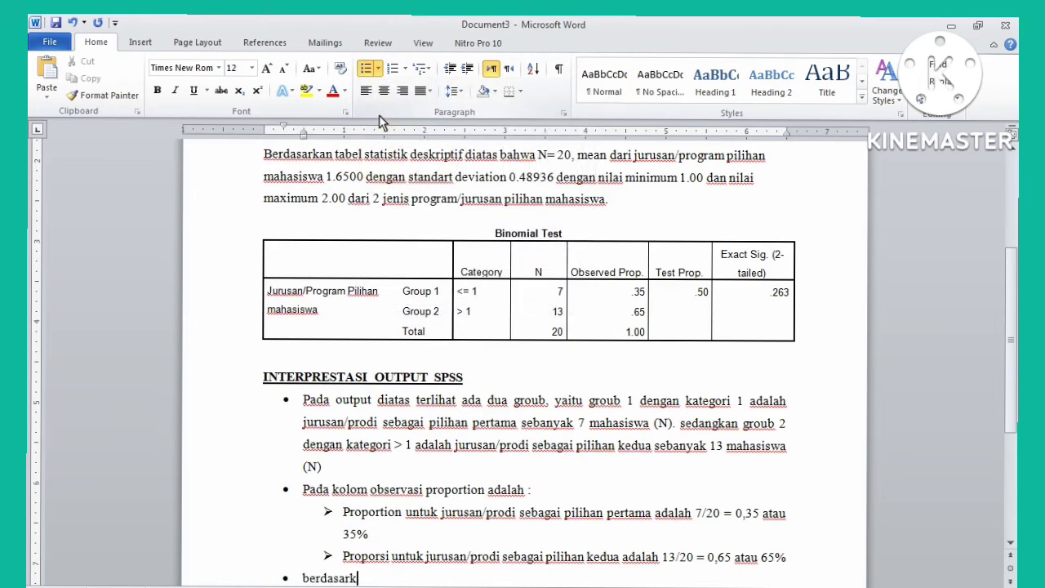
{"action": "type", "text": "an data tersebut "}
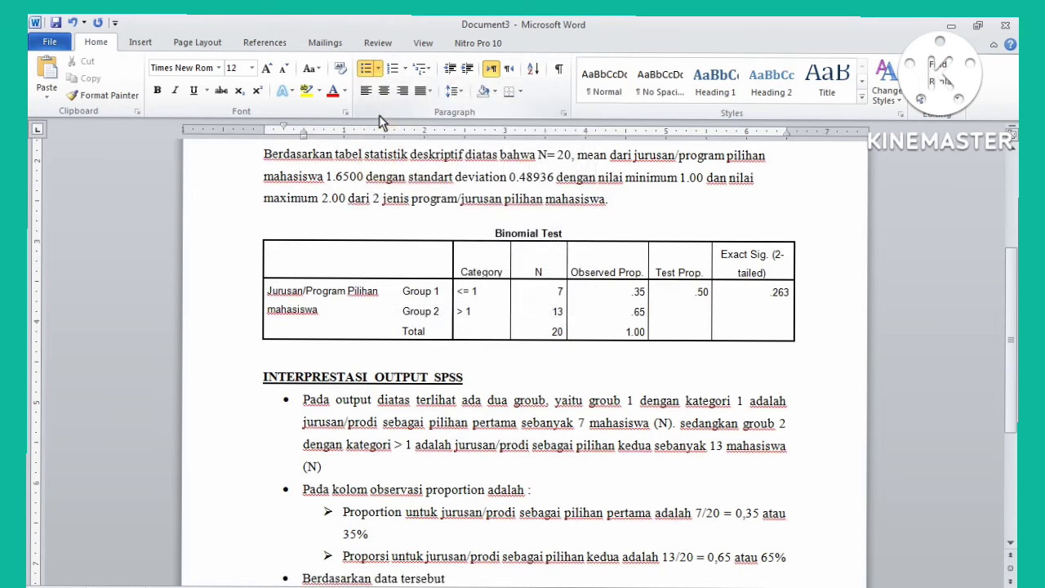
{"action": "type", "text": "diatas maka dap"}
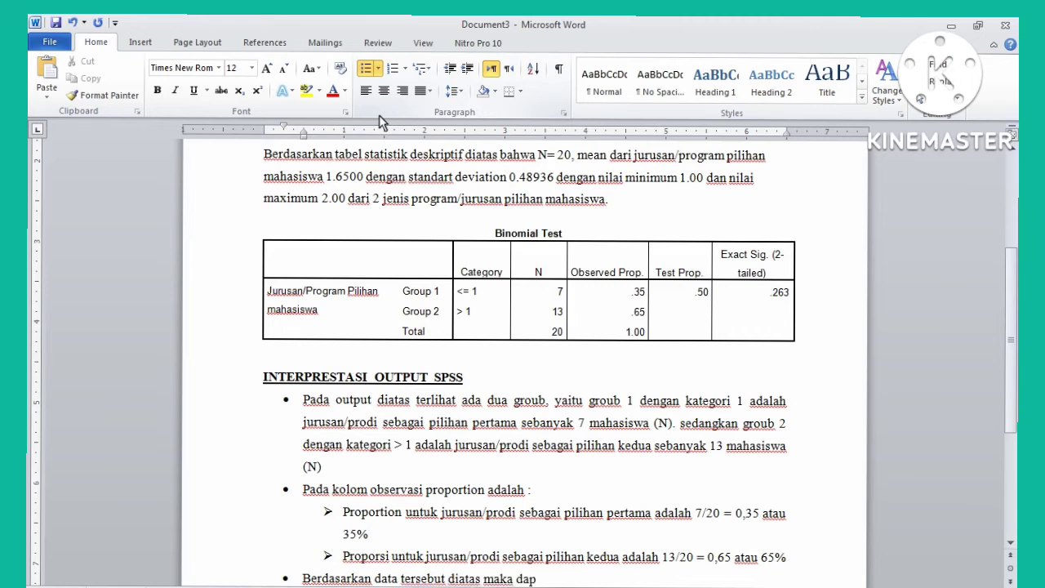
{"action": "type", "text": "at dilakukan"}
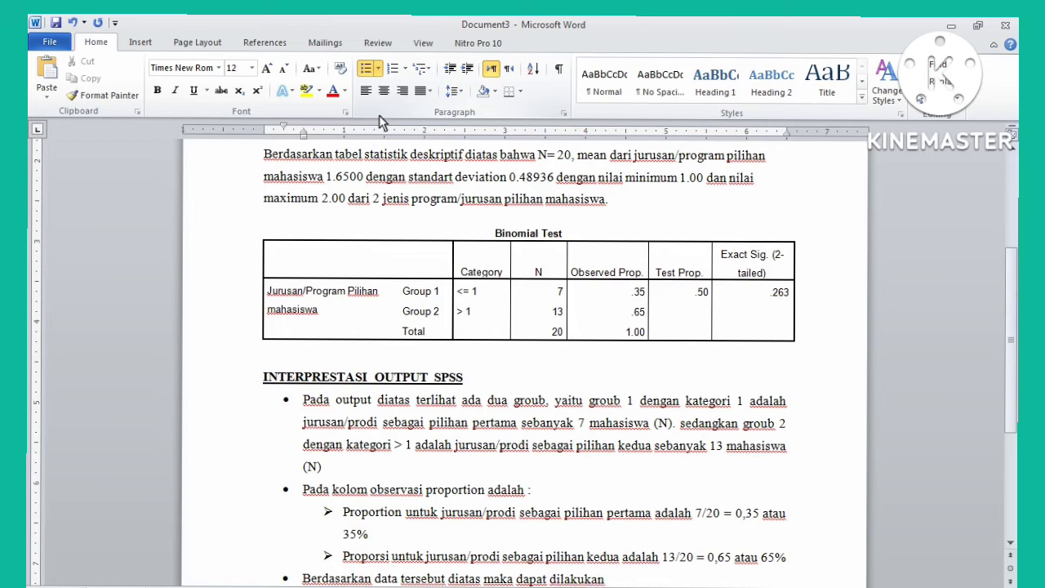
{"action": "type", "text": " pengujian hipotesis "}
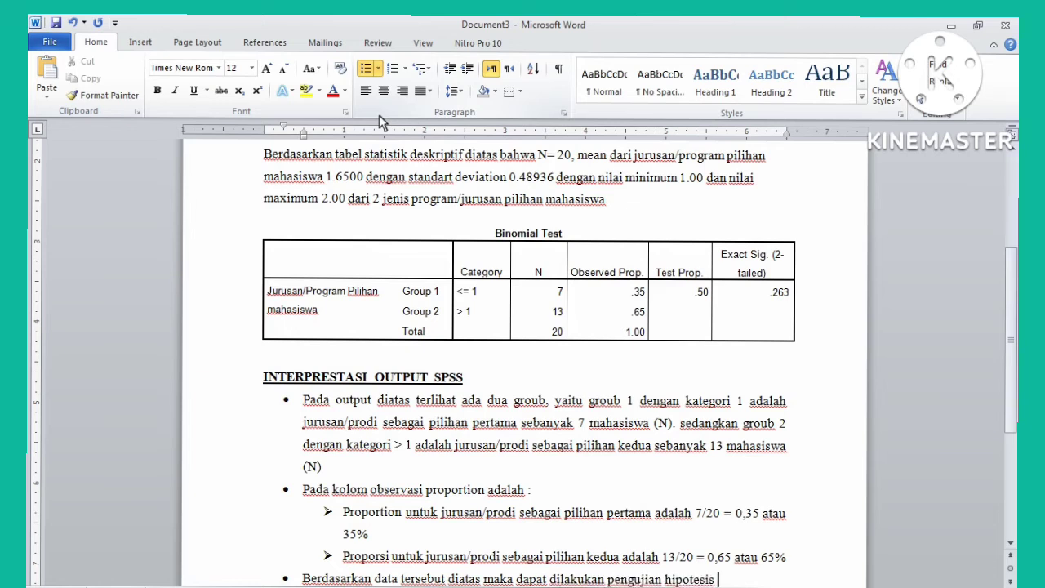
{"action": "type", "text": "dengan memba"}
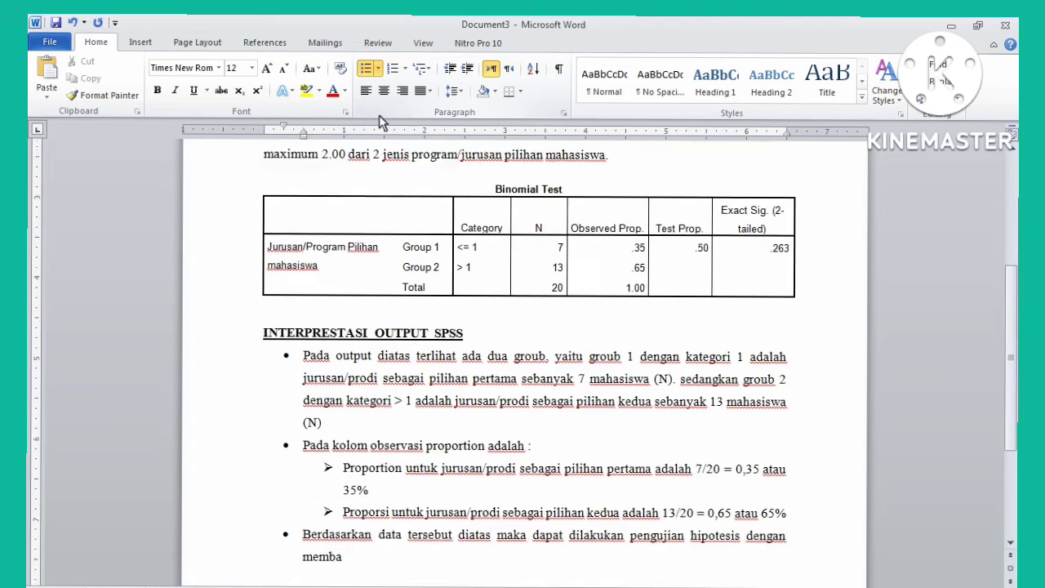
{"action": "type", "text": "ndingkan "}
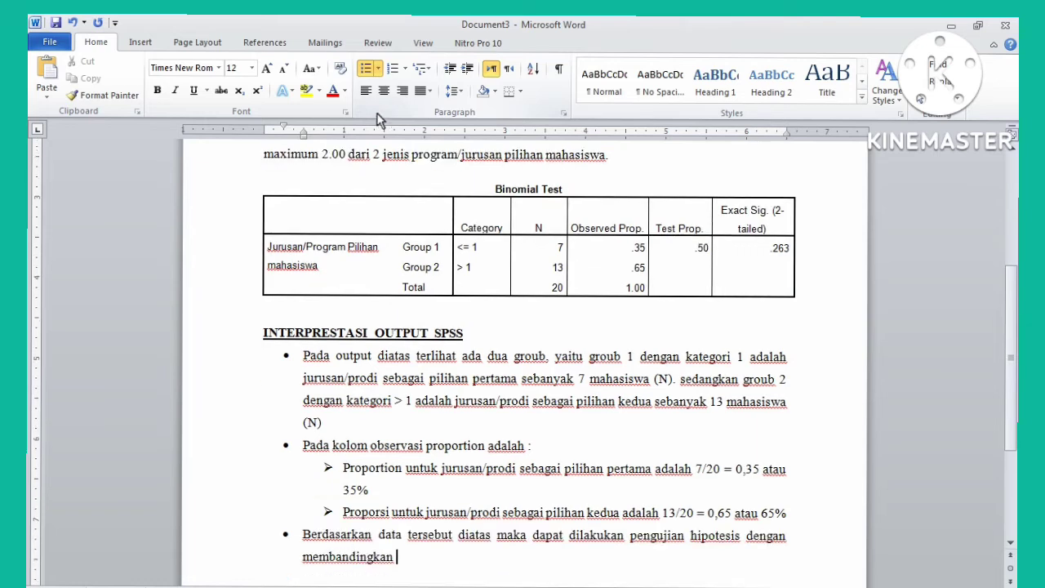
{"action": "type", "text": "taraf signifikansi (P-Value"}
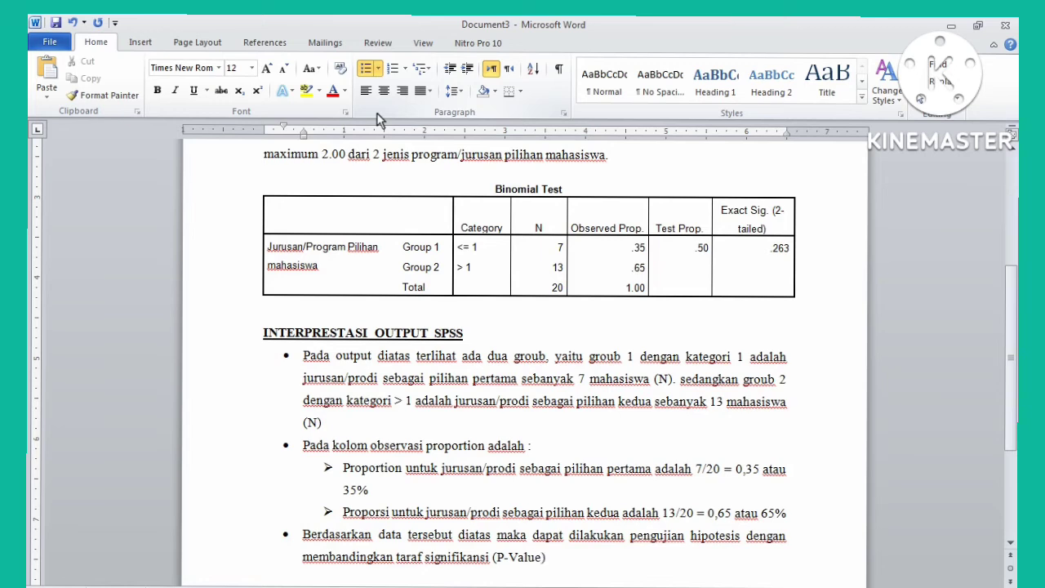
{"action": "type", "text": ") dengan galatnya."}
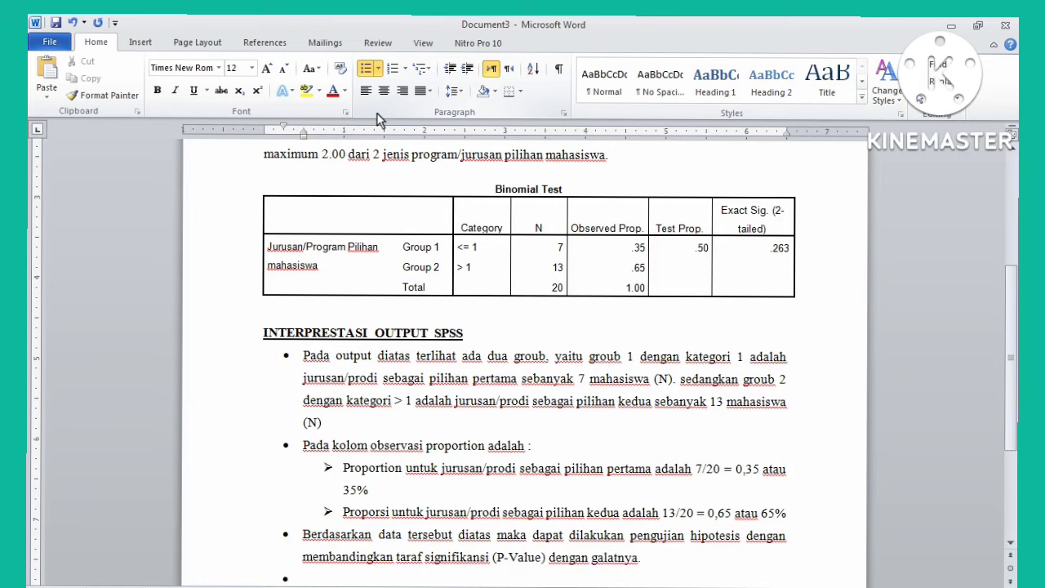
Add an arrow-bulleted sub-item under the hypothesis-testing bullet, reading "Jika signifikansi >0,05, maka Ho diterima"
{"action": "key", "text": "Return"}
{"action": "key", "text": "BackSpace"}
{"action": "left_click", "coordinate": [378, 68]}
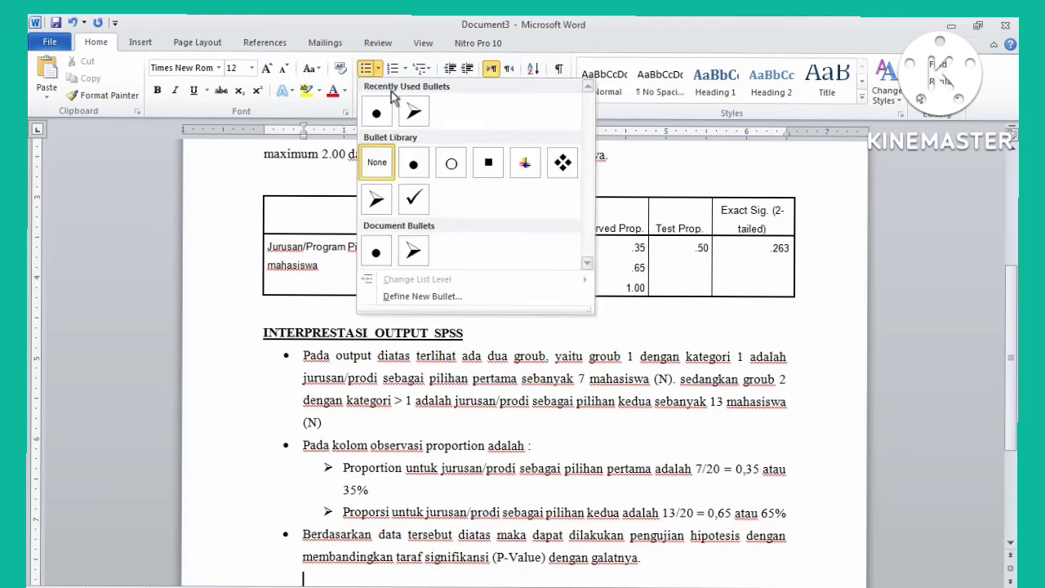
{"action": "left_click", "coordinate": [413, 109]}
{"action": "type", "text": "Jika sign"}
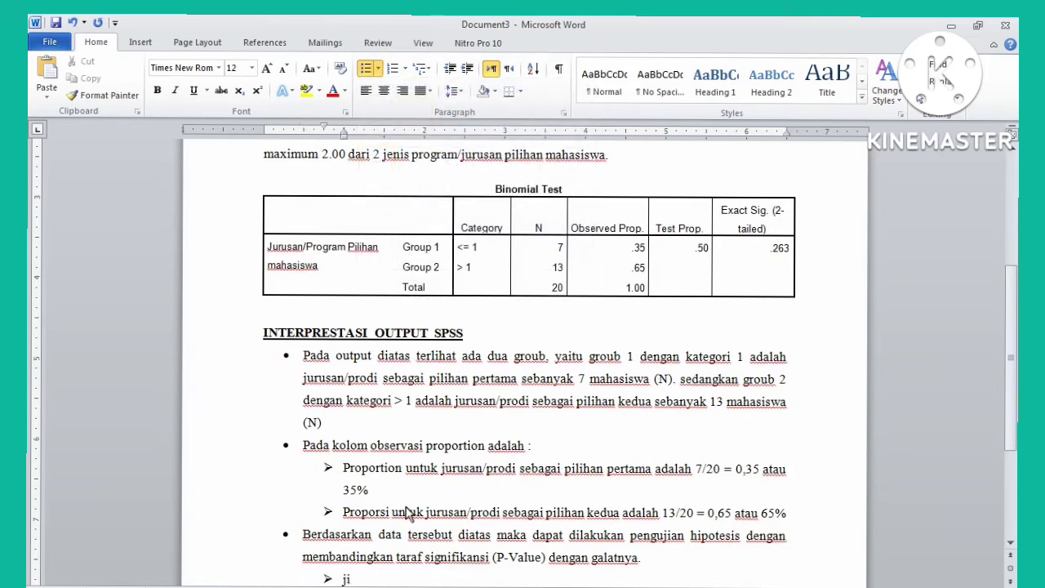
{"action": "type", "text": "ifikan"}
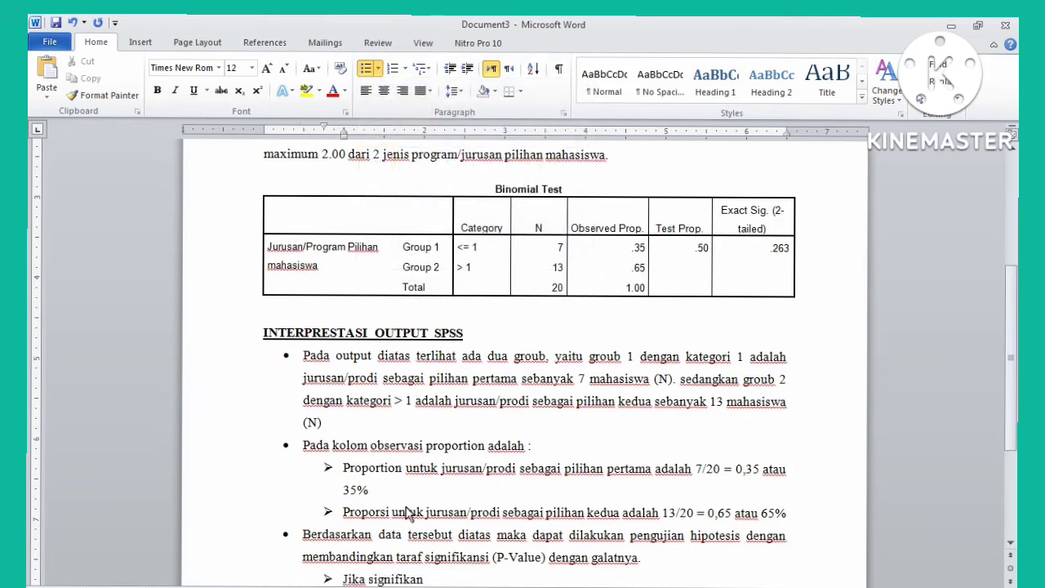
{"action": "type", "text": "si >0,05, maka"}
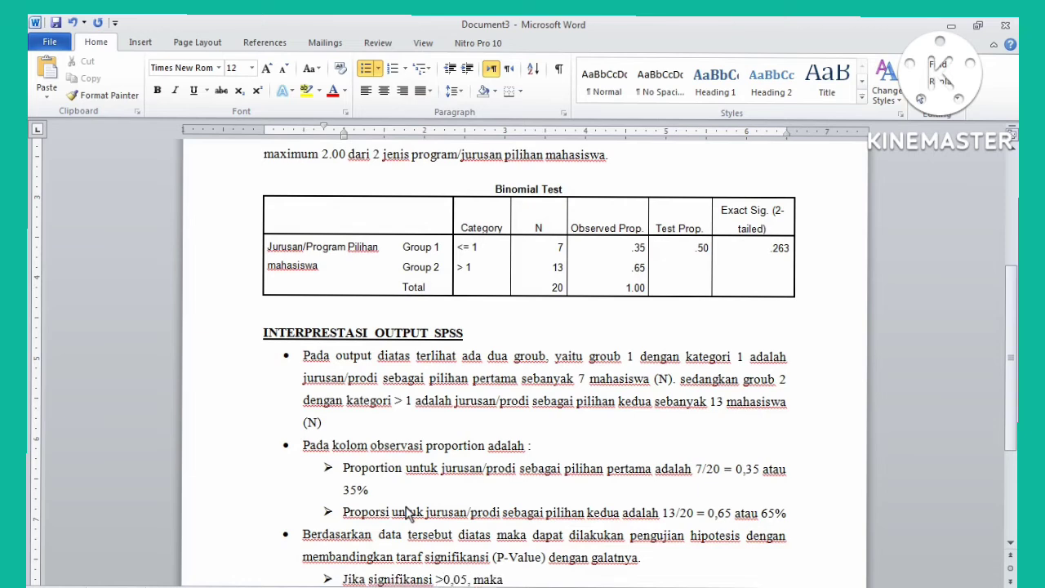
{"action": "type", "text": " Ho diterima"}
Add the arrow-bulleted sub-item "Jika signifikansi <0,05, maka Ho ditolak" and return to an unindented, unbulleted line below it
{"action": "key", "text": "Return"}
{"action": "type", "text": "jika signif"}
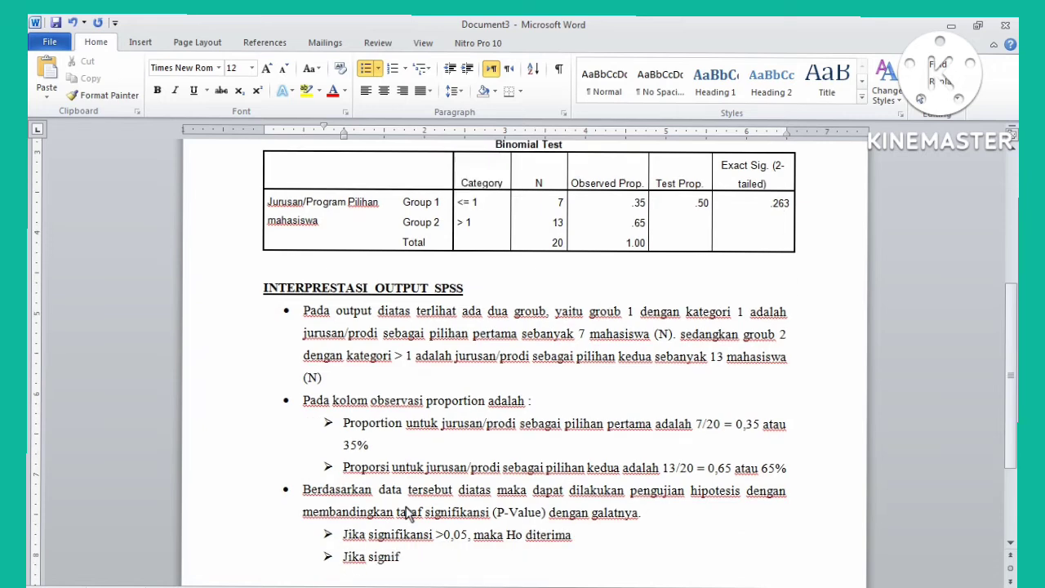
{"action": "type", "text": "ikansi <0,05, mak"}
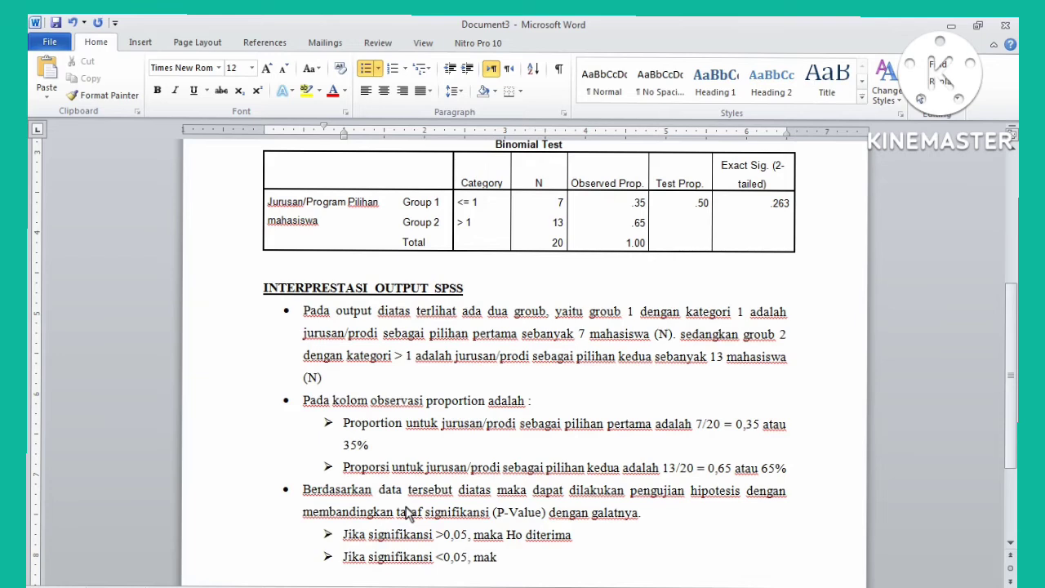
{"action": "type", "text": "a Ho ditolak"}
{"action": "key", "text": "Return"}
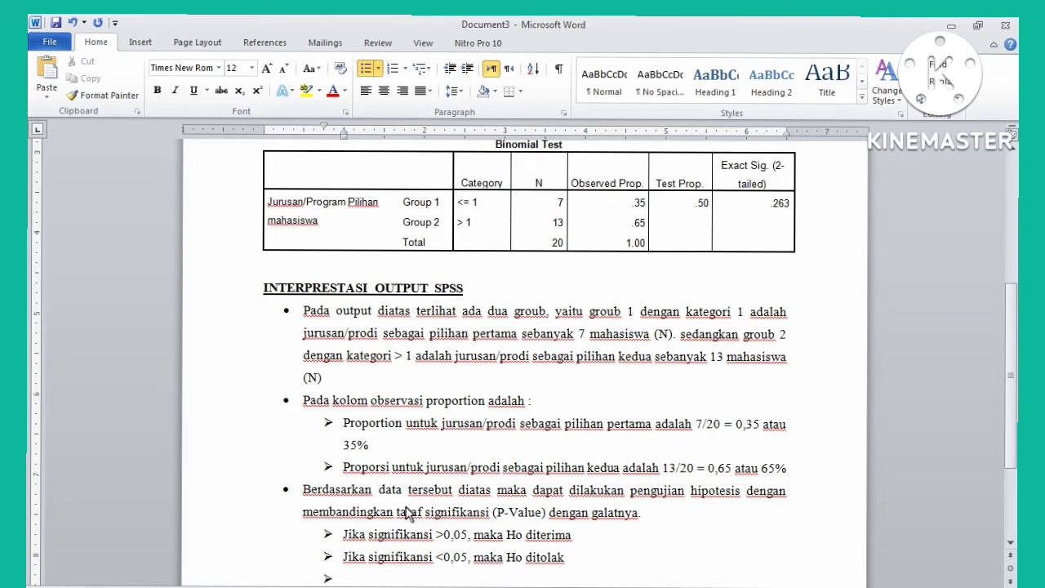
{"action": "key", "text": "BackSpace"}
{"action": "key", "text": "BackSpace"}
{"action": "key", "text": "BackSpace"}
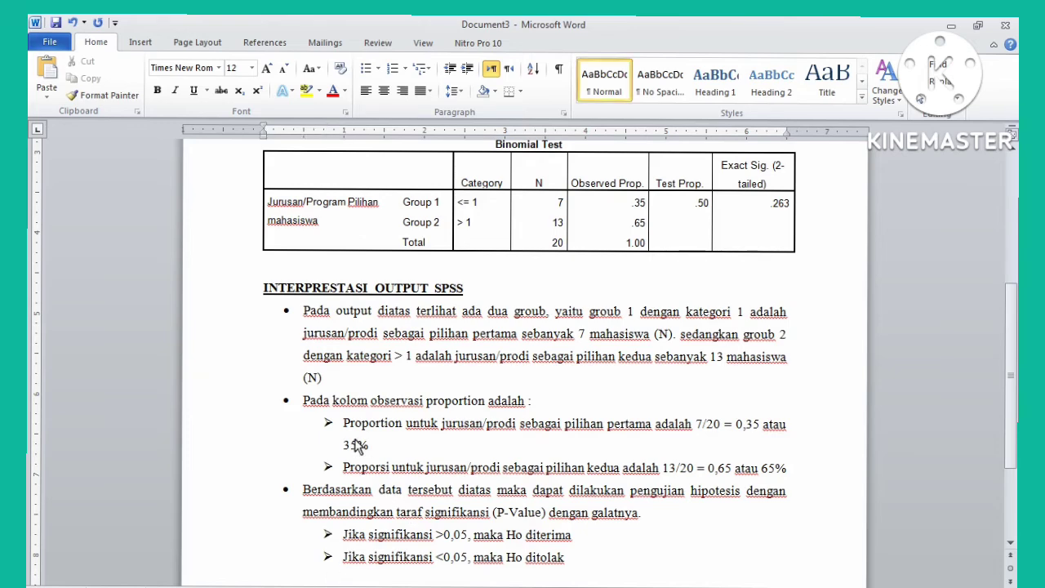
Add a round-bulleted item reading "Keputusan :" below the Ho ditolak sub-item, and start an unbulleted, indented line beneath it
{"action": "left_click", "coordinate": [378, 69]}
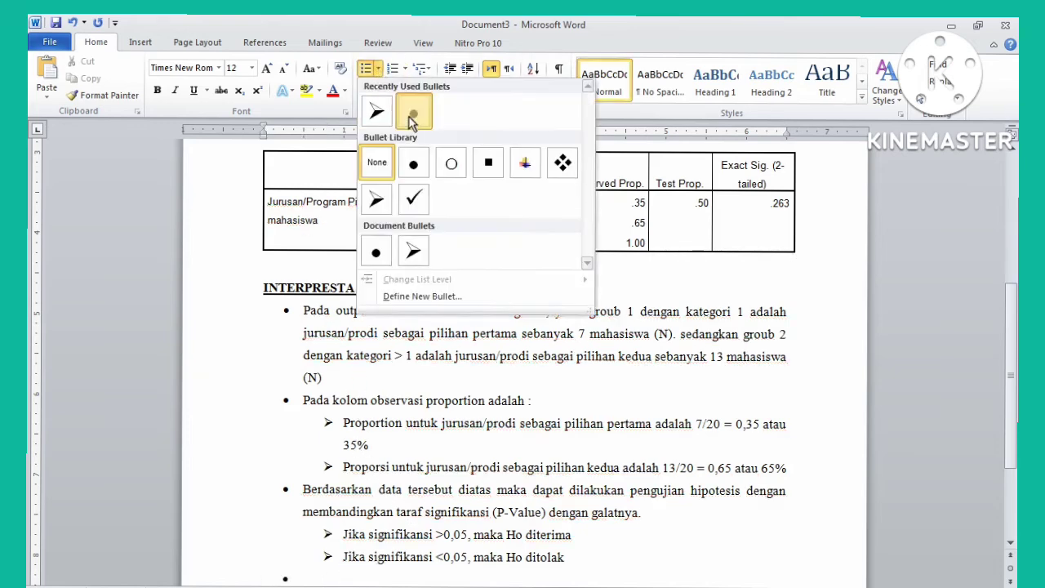
{"action": "left_click", "coordinate": [413, 113]}
{"action": "type", "text": "keputusan :"}
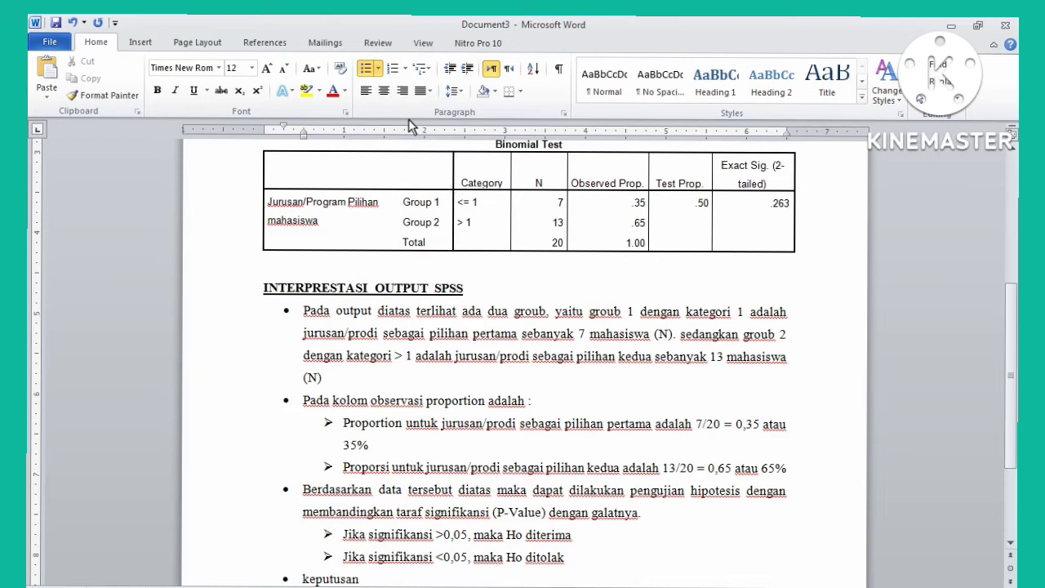
{"action": "key", "text": "Return"}
{"action": "key", "text": "BackSpace"}
Begin the paragraph under Keputusan with "Berdasarkan data pada kolom Exact.Sig (2-TAILED) SEBESAR 0,263 ATAU SIGNIFIKANSI > 0,05 (0,263 > 0,05)"
{"action": "type", "text": "berdasarkan "}
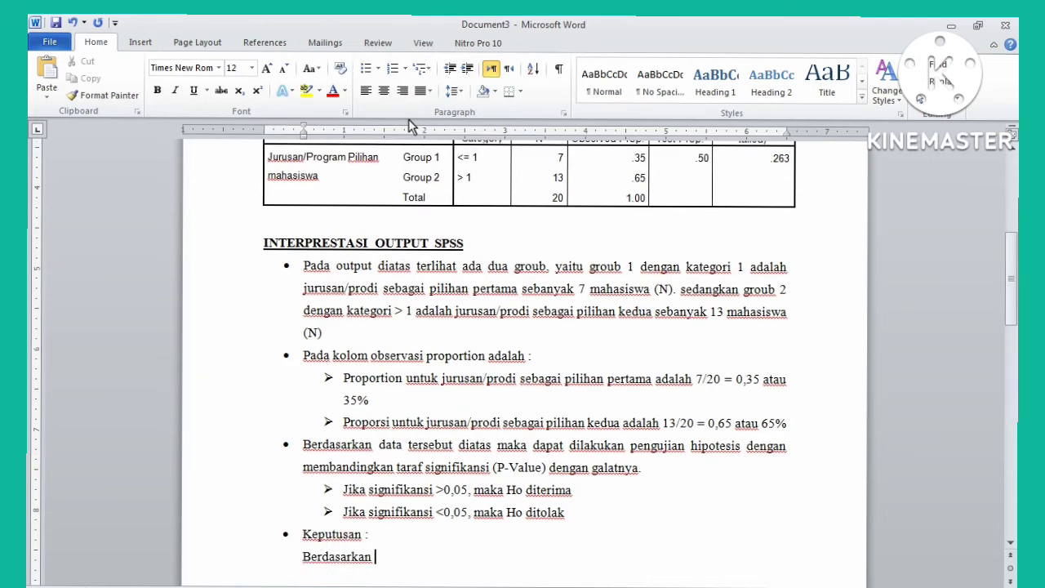
{"action": "type", "text": "data pada kolom "}
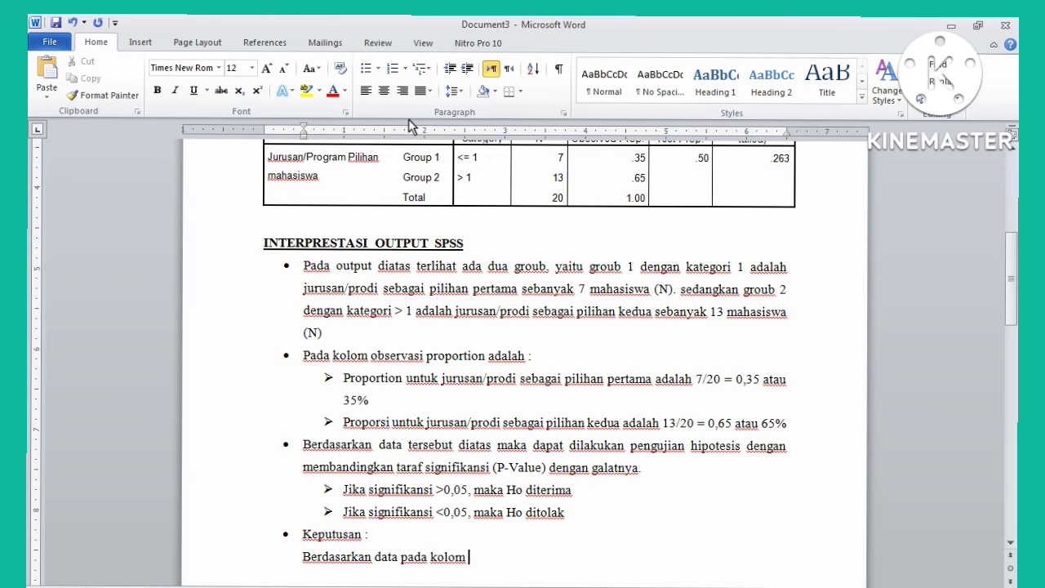
{"action": "type", "text": "re"}
{"action": "key", "text": "BackSpace"}
{"action": "type", "text": "Exact.Sig (2-"}
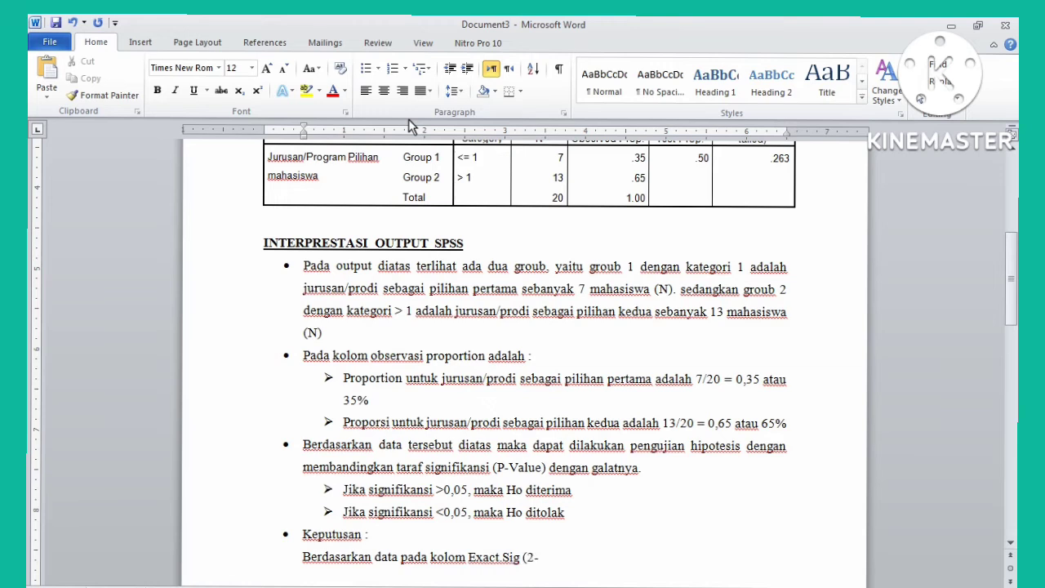
{"action": "type", "text": "TAILED) SEBESAR"}
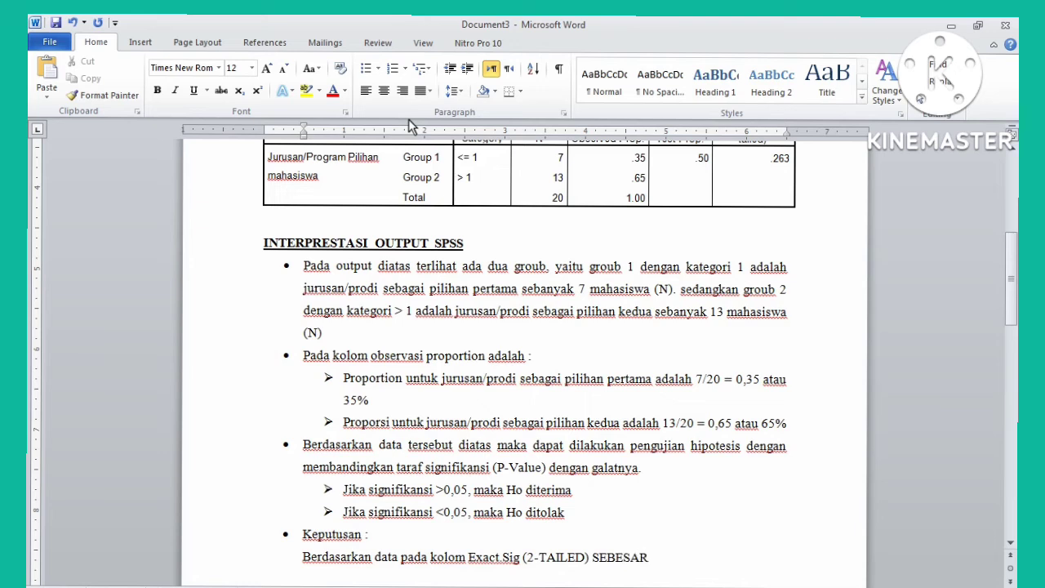
{"action": "type", "text": "  0,263 ATAU SIGNIF"}
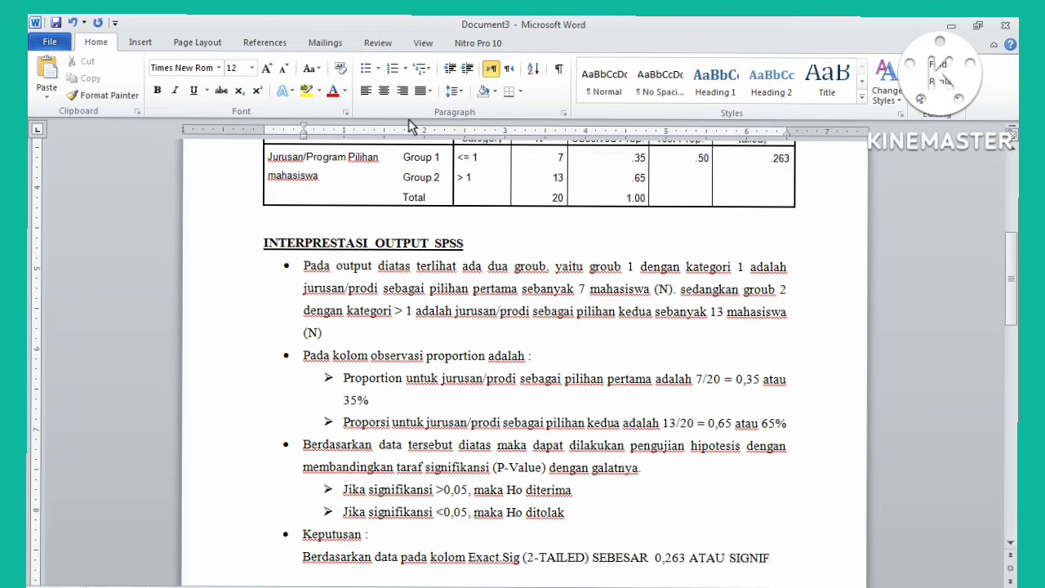
{"action": "type", "text": "IKANSI"}
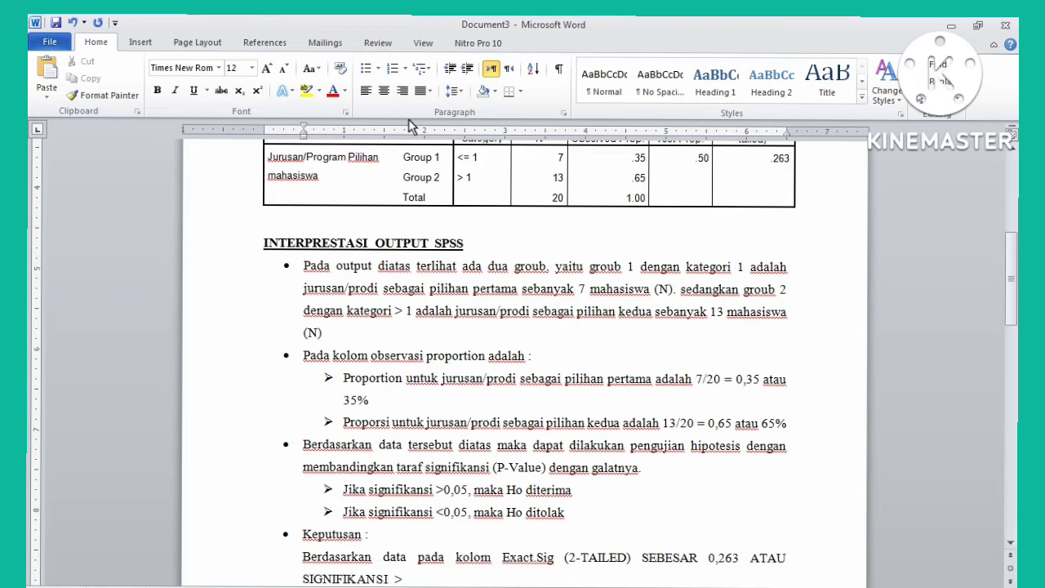
{"action": "type", "text": " > 0,05 (0,263 > 0,05"}
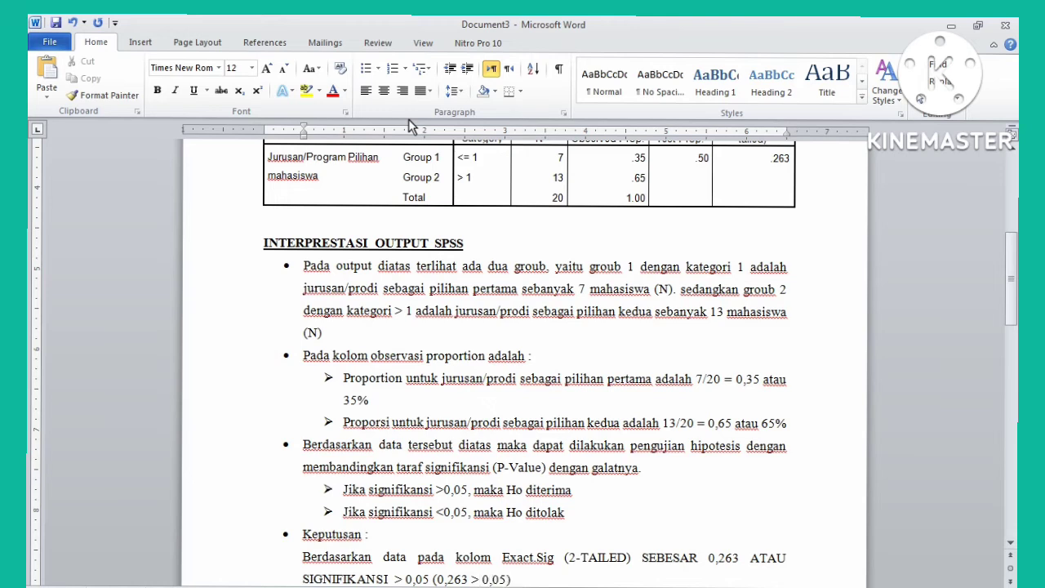
Continue the Keputusan paragraph with ", MAKA Ho diterima dan Ha ditolak, artinya tidak ada perbedaan jumlah mahasiswa antara"
{"action": "type", "text": "), MAKA Ho diterima dan"}
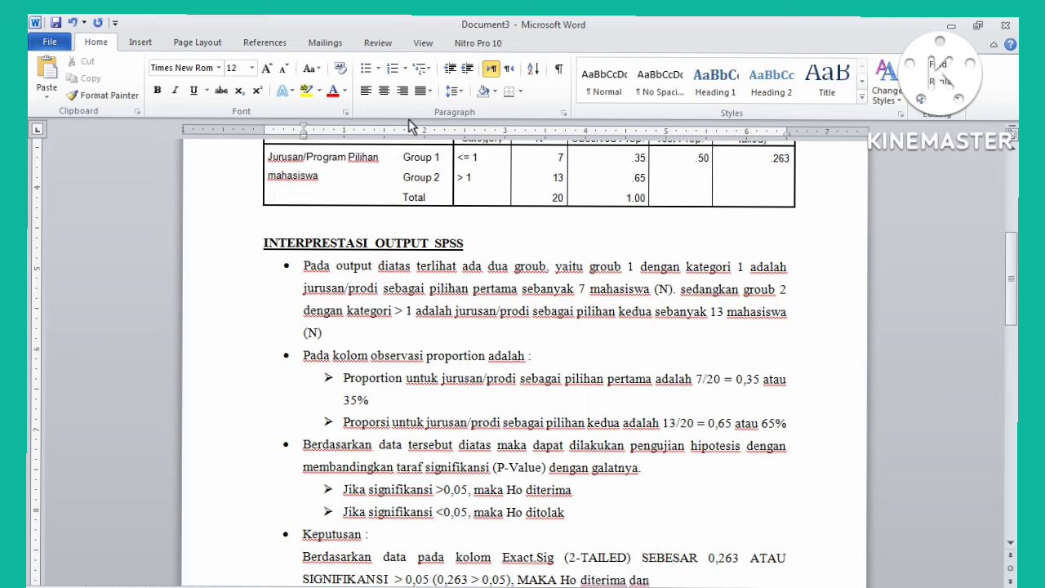
{"action": "type", "text": " Haditolak, at"}
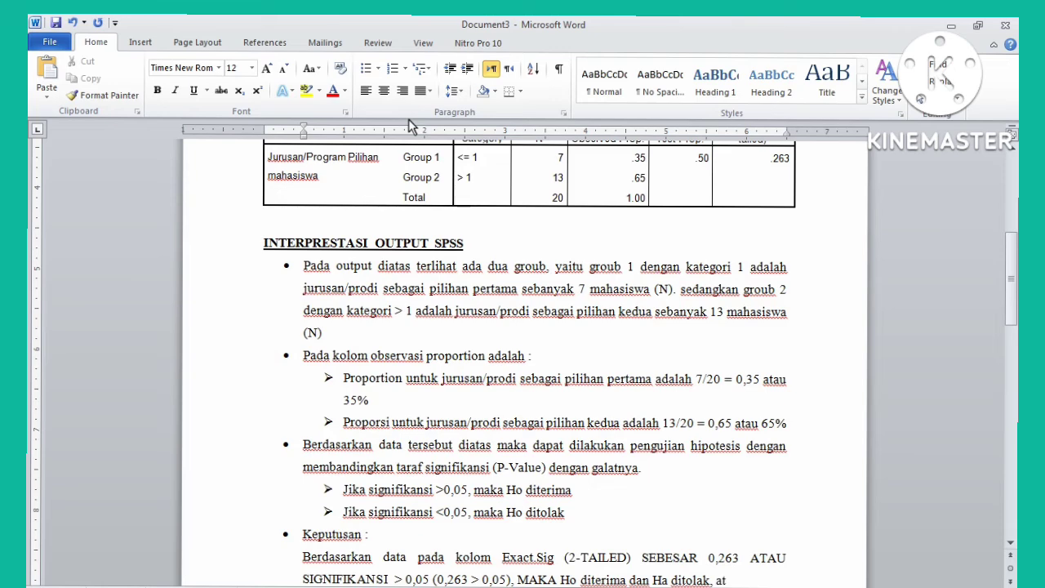
{"action": "type", "text": "rinya tidak a"}
{"action": "type", "text": "da perbedaan"}
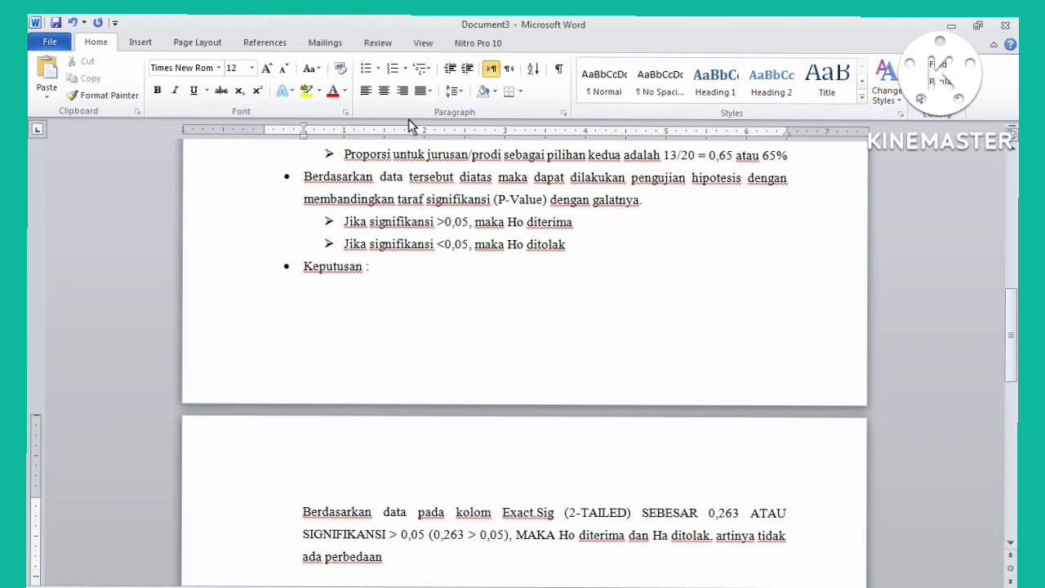
{"action": "type", "text": " jumlah mahasiswa antara "}
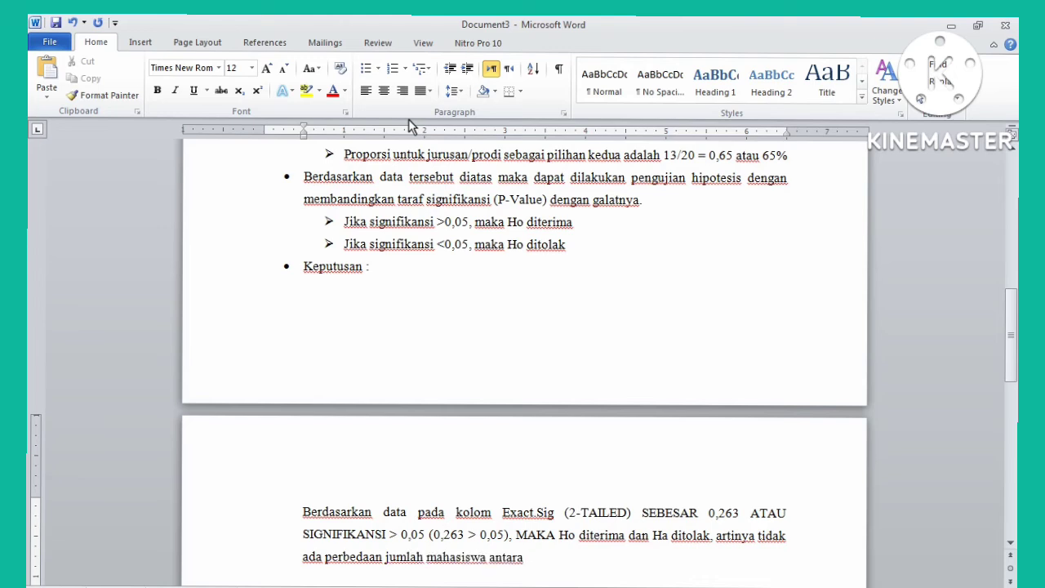
Finish the Keputusan paragraph with "yang memilih jurusan/program studi sebagai pilihan pertama dan kedua."
{"action": "type", "text": "yang ,me"}
{"action": "key", "text": "BackSpace"}
{"action": "key", "text": "BackSpace"}
{"action": "type", "text": "emilih j"}
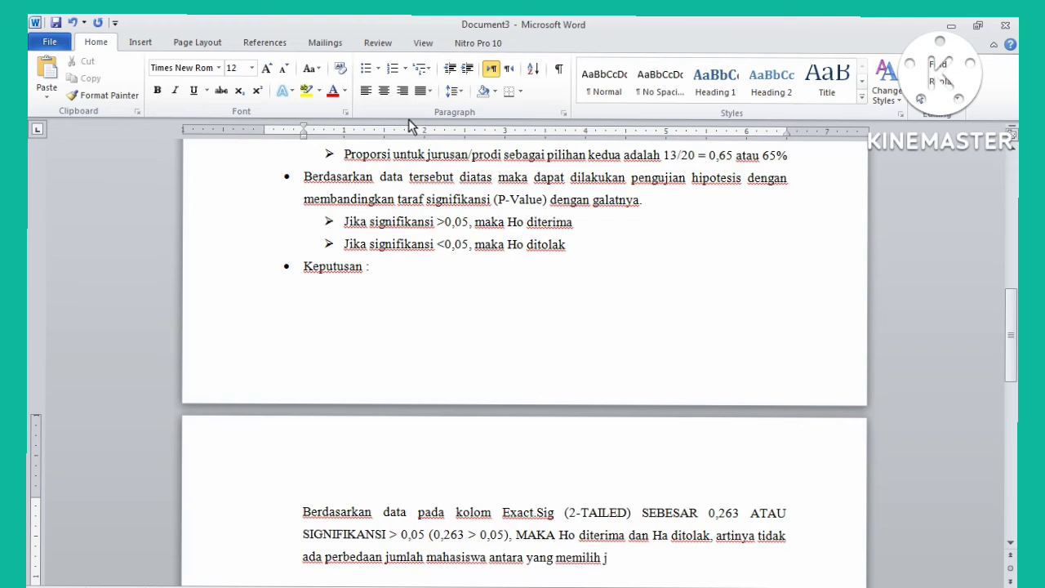
{"action": "type", "text": "urusan/program "}
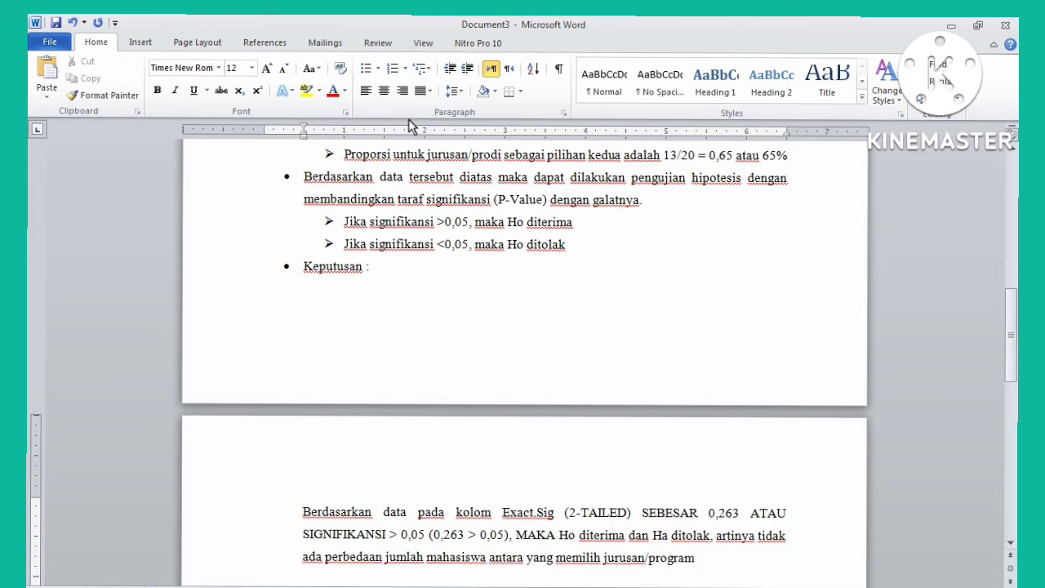
{"action": "type", "text": "studi sebagai pil"}
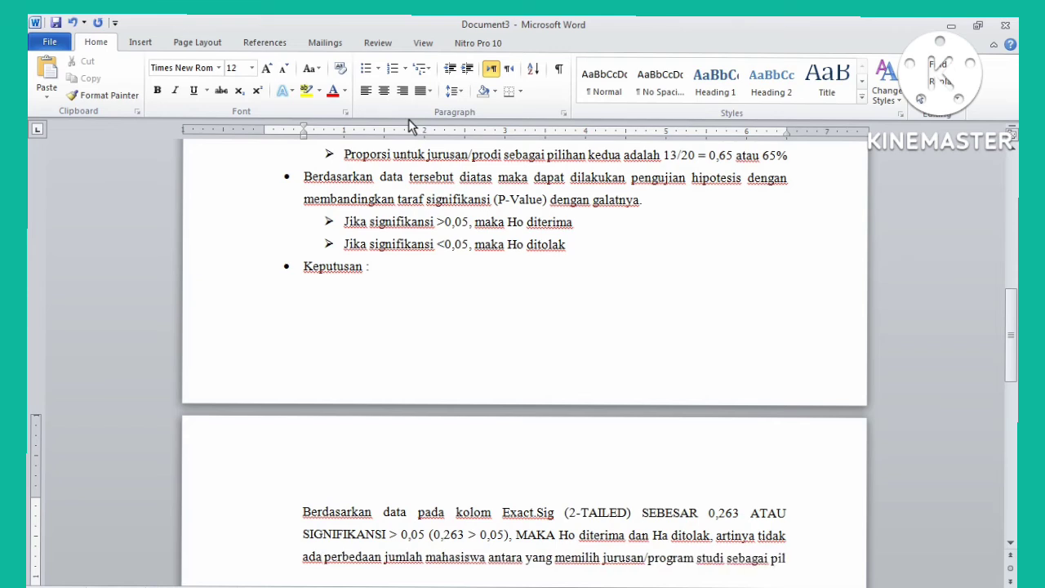
{"action": "type", "text": "ihan pertama "}
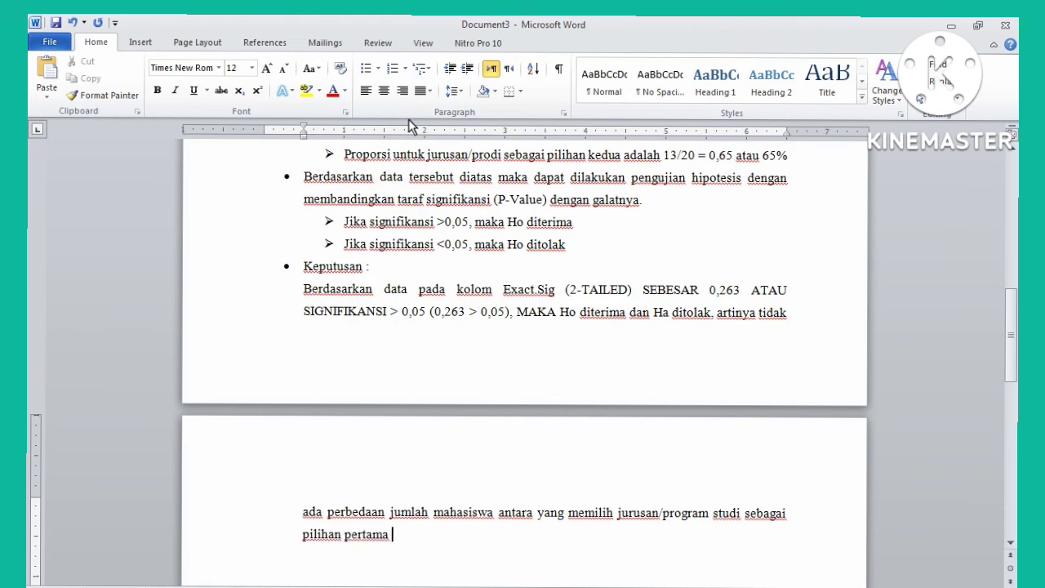
{"action": "type", "text": "dan kedua."}
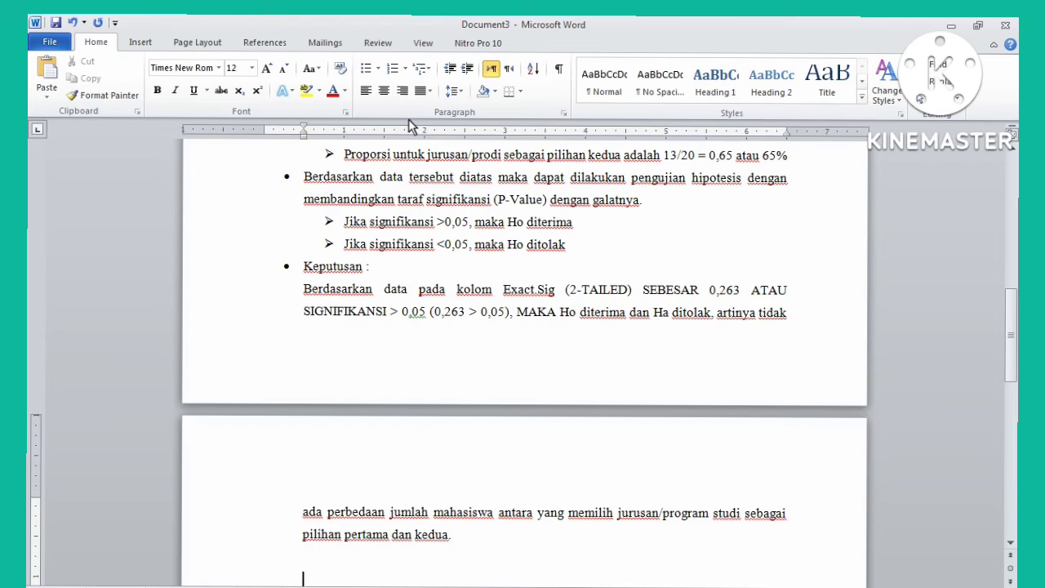
Add the bold, underlined, unindented heading "KESIMPULANNYA" below the Keputusan paragraph, and turn bold and underline off for the line beneath it
{"action": "key", "text": "ctrl+shift+n"}
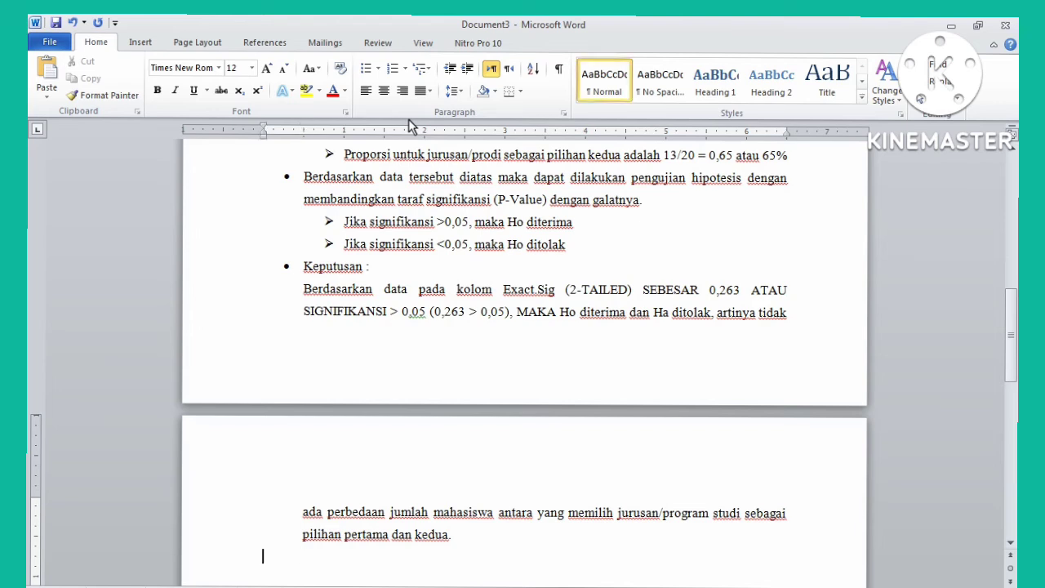
{"action": "left_click", "coordinate": [158, 90]}
{"action": "type", "text": "KE"}
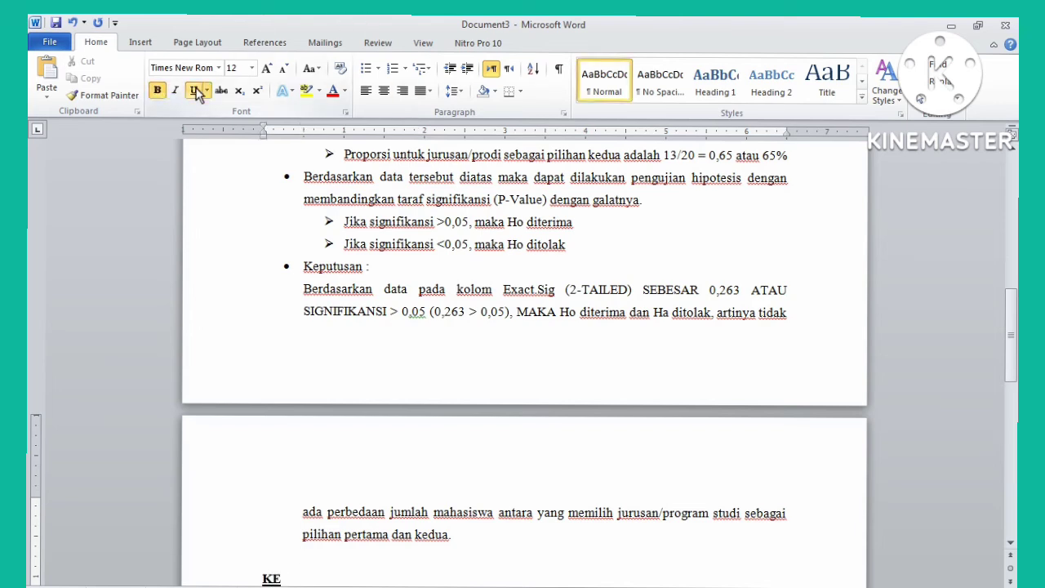
{"action": "type", "text": "SIMPULANNYA"}
{"action": "key", "text": "Return"}
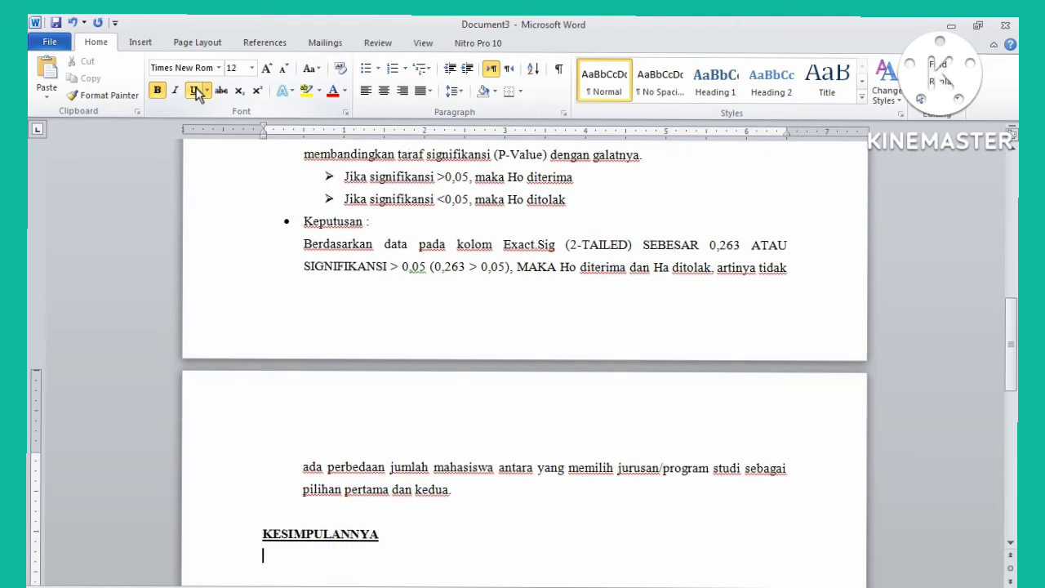
{"action": "left_click", "coordinate": [197, 91]}
{"action": "left_click", "coordinate": [157, 92]}
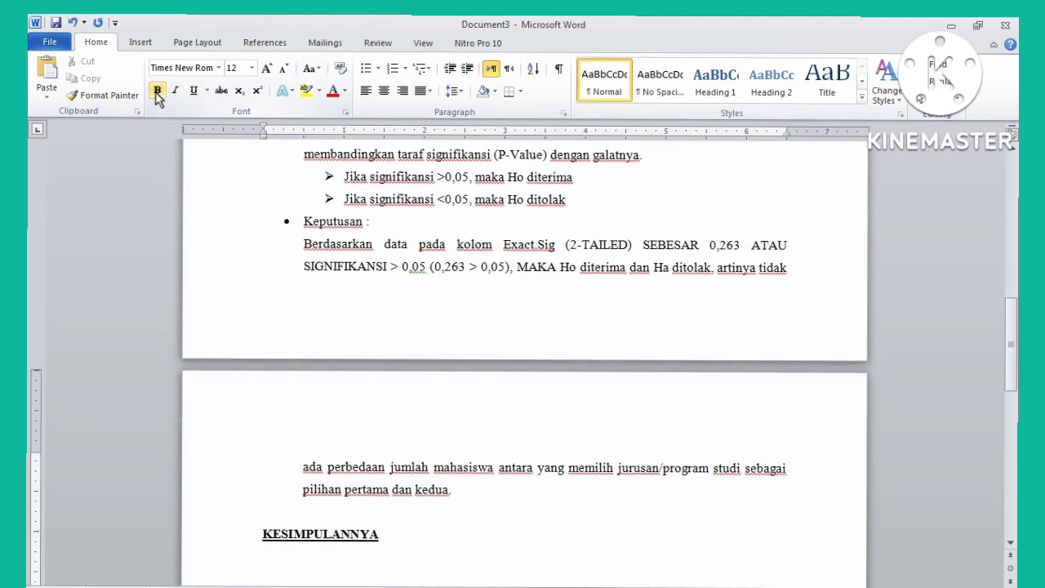
Start the conclusion paragraph with "Berdasarkan penelitian ini maka dapat disimpulkan bahwa tidak ada perbedaan jumlah mahasiswa antara yang memilih jurusan/program"
{"action": "type", "text": "berdasarkan "}
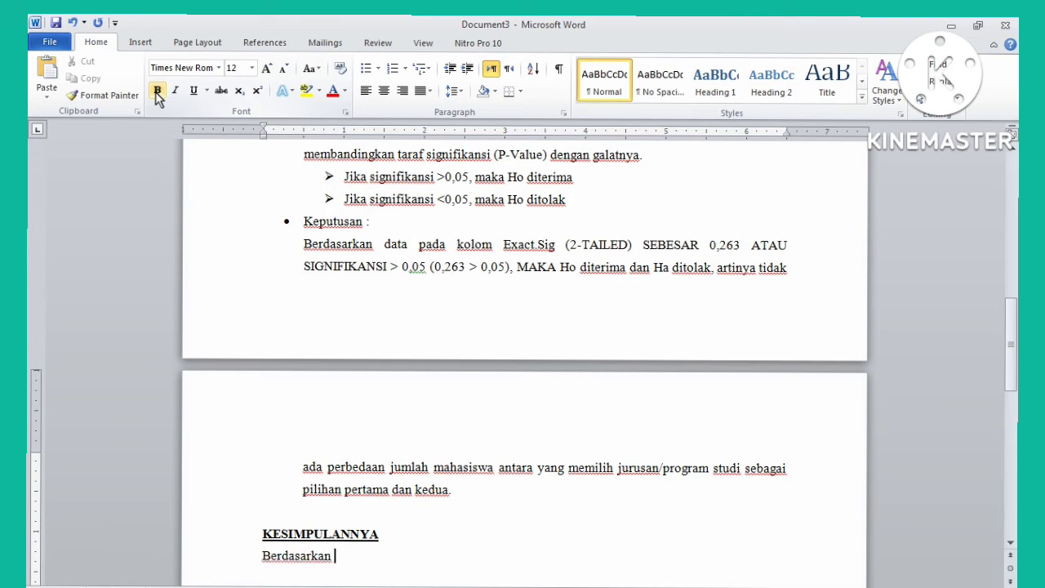
{"action": "type", "text": "penelitian ini"}
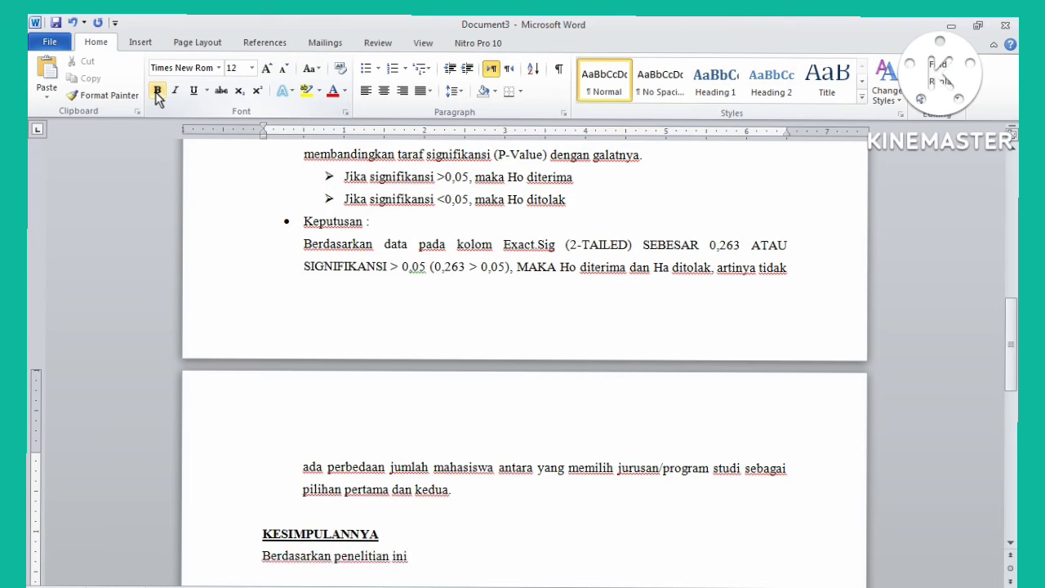
{"action": "type", "text": " maka dapat disimpulkan "}
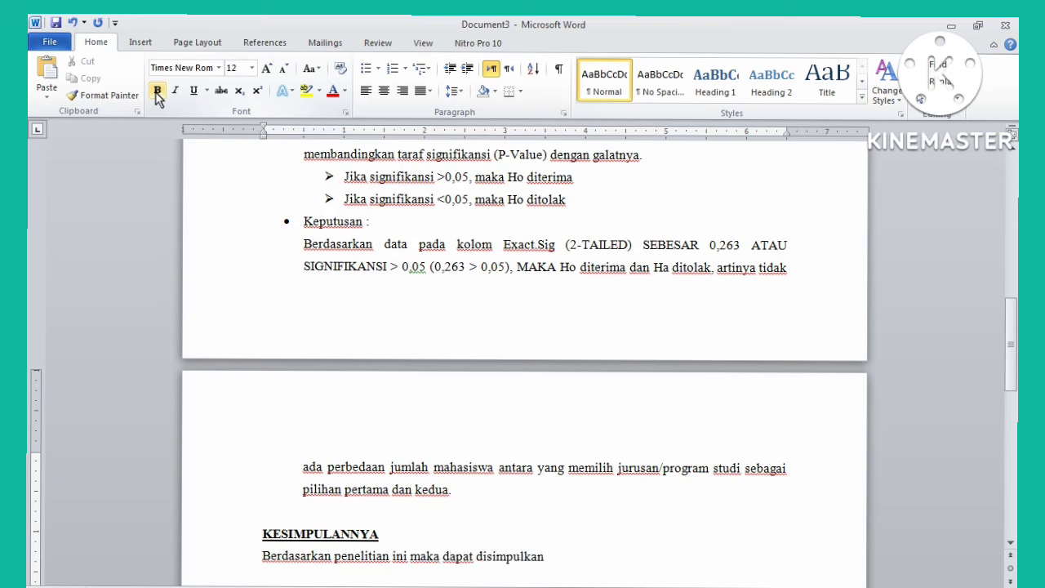
{"action": "type", "text": "bahwa tid"}
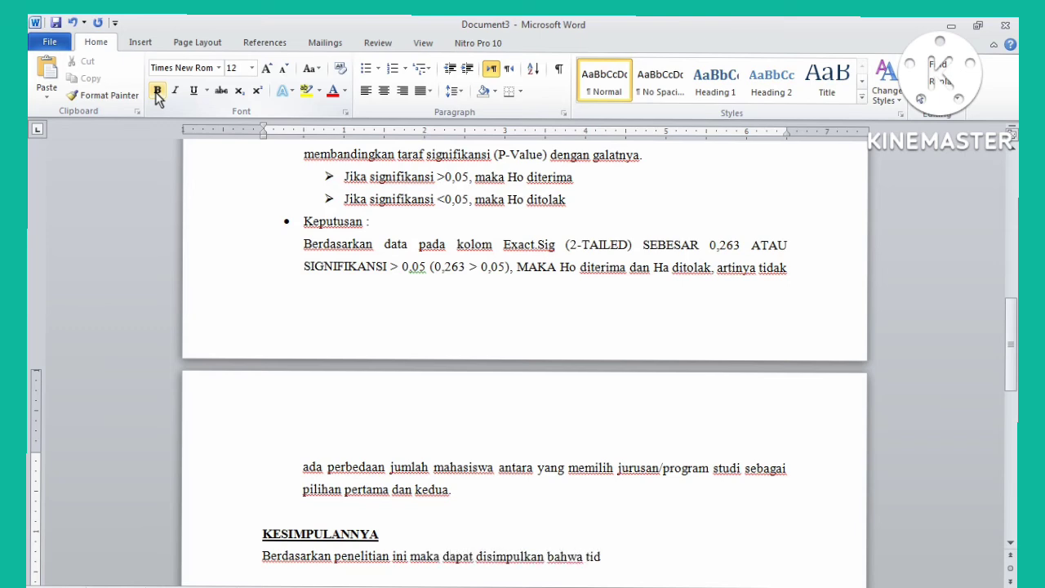
{"action": "type", "text": "ak ada perbedaa"}
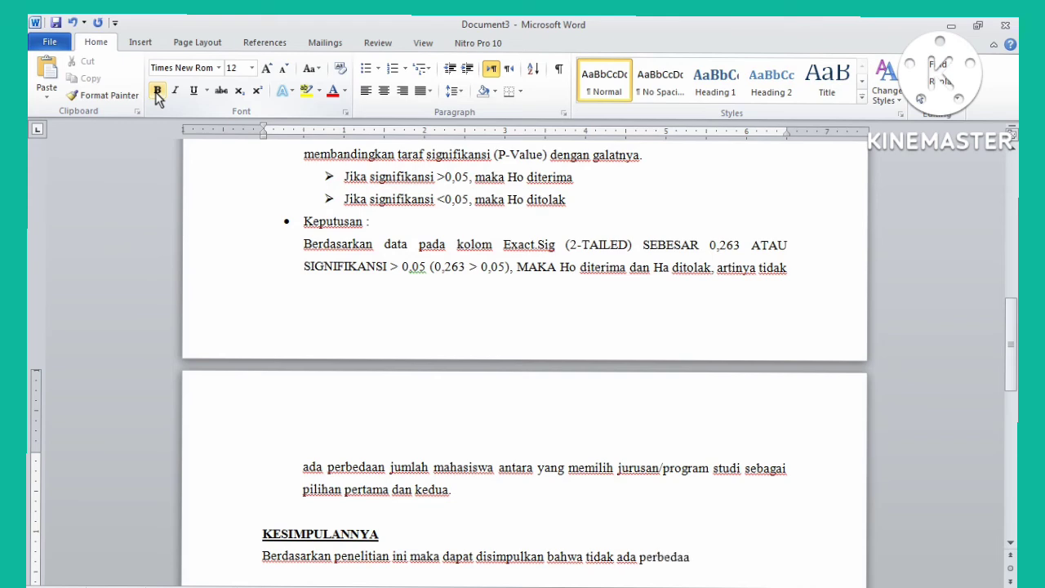
{"action": "type", "text": "n jumlah ma"}
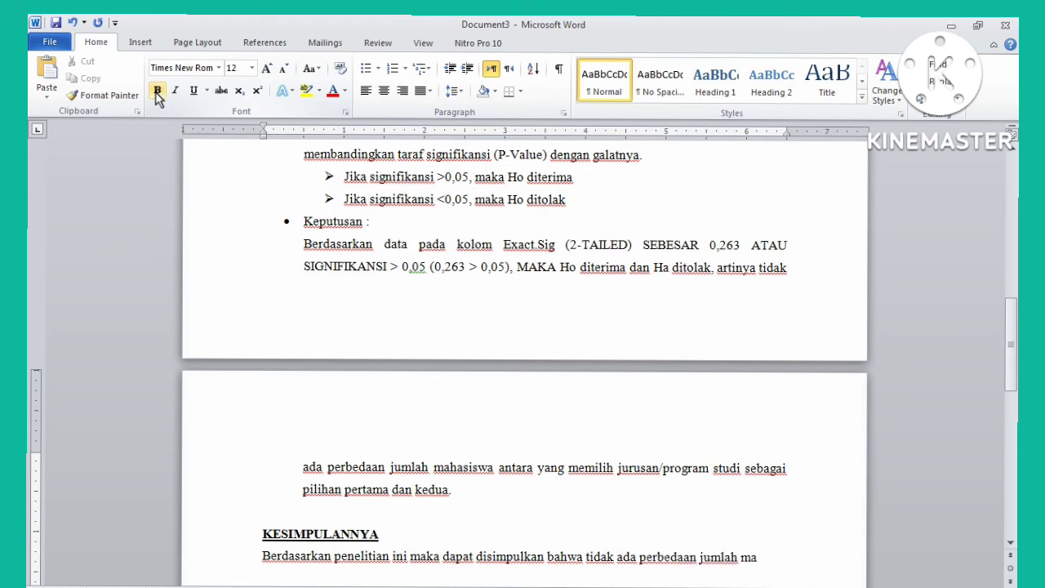
{"action": "type", "text": "hasiswa antara yan"}
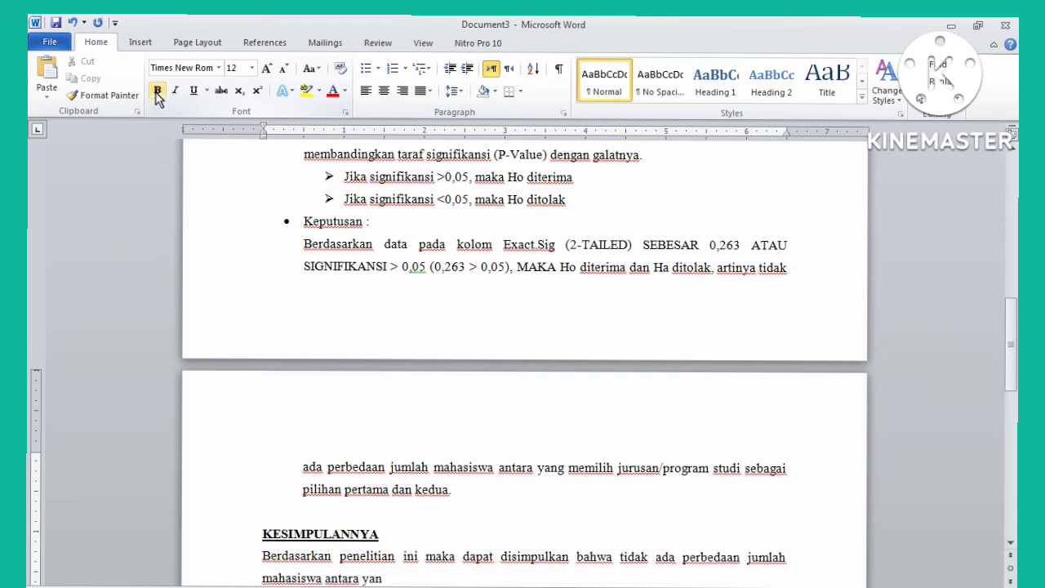
{"action": "type", "text": "g memilih ju"}
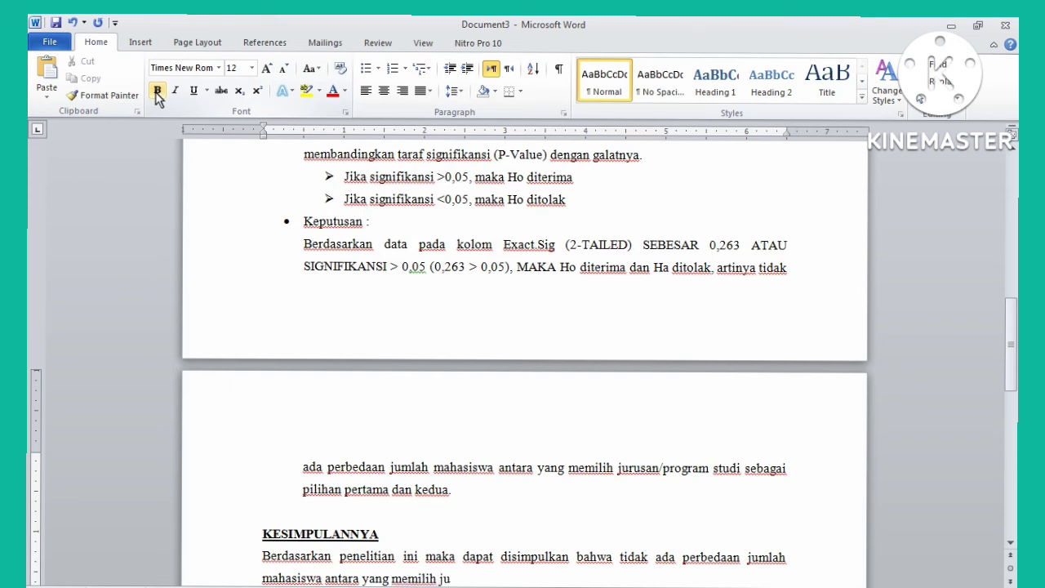
{"action": "type", "text": "rusan/program"}
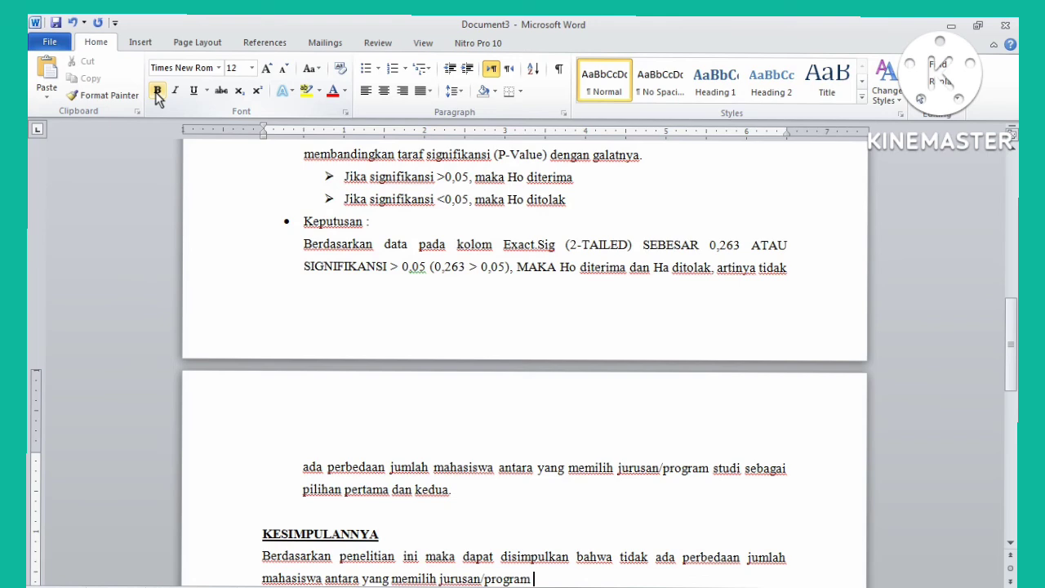
Continue the conclusion paragraph with "studi sebagai pilihan pertama dan kedua, atau jumlah mahasiswa"
{"action": "type", "text": " studi sebagai"}
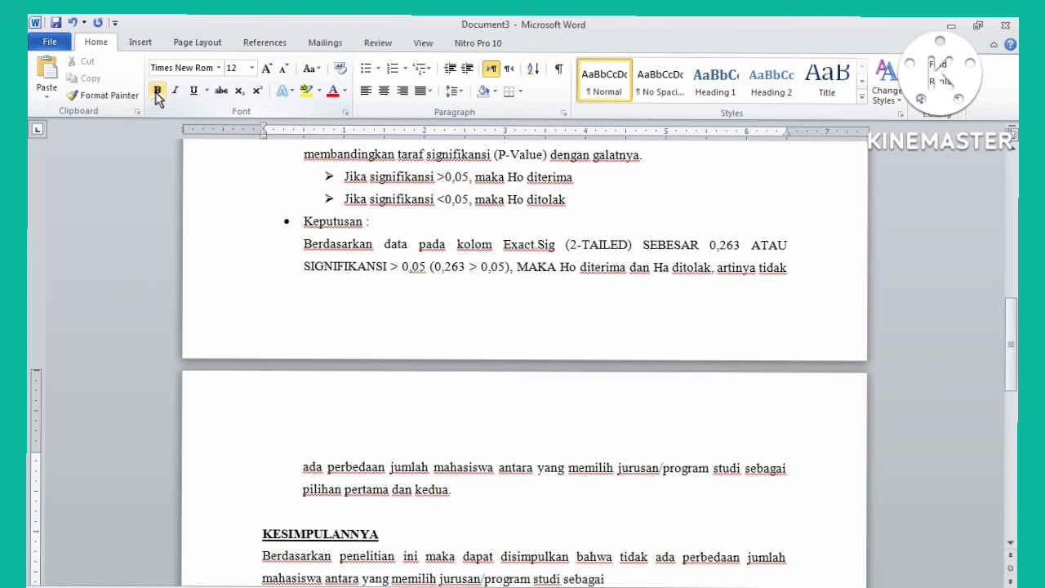
{"action": "type", "text": " pilihan pertama dan ked"}
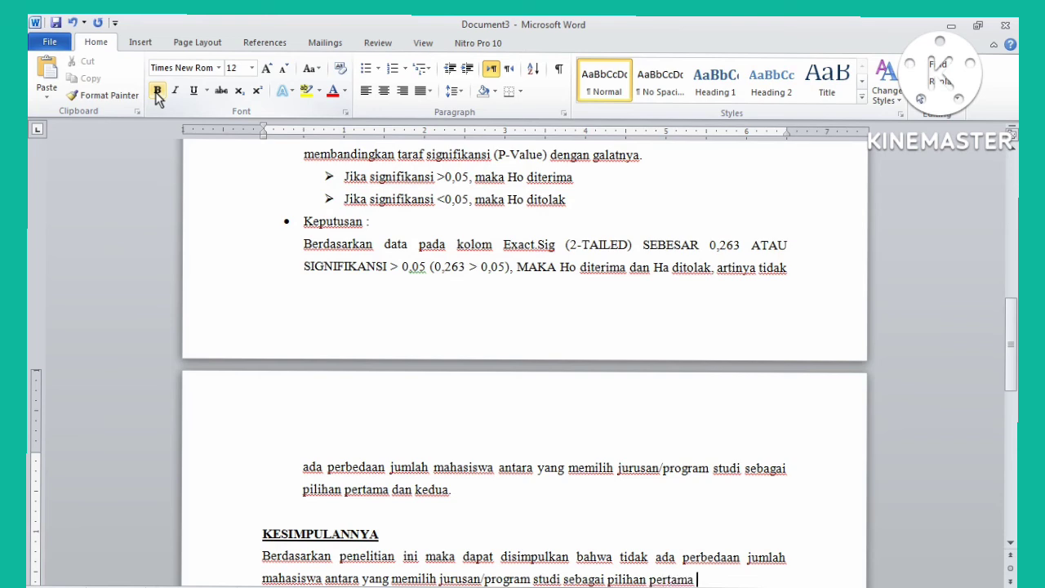
{"action": "key", "text": "BackSpace"}
{"action": "key", "text": "BackSpace"}
{"action": "type", "text": "ua, a"}
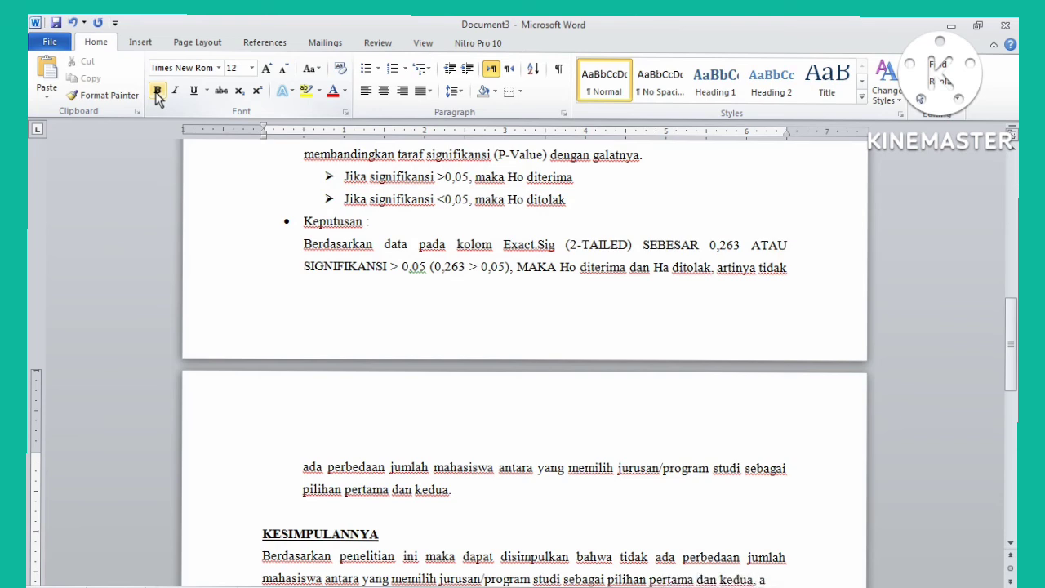
{"action": "type", "text": "tau jumlah"}
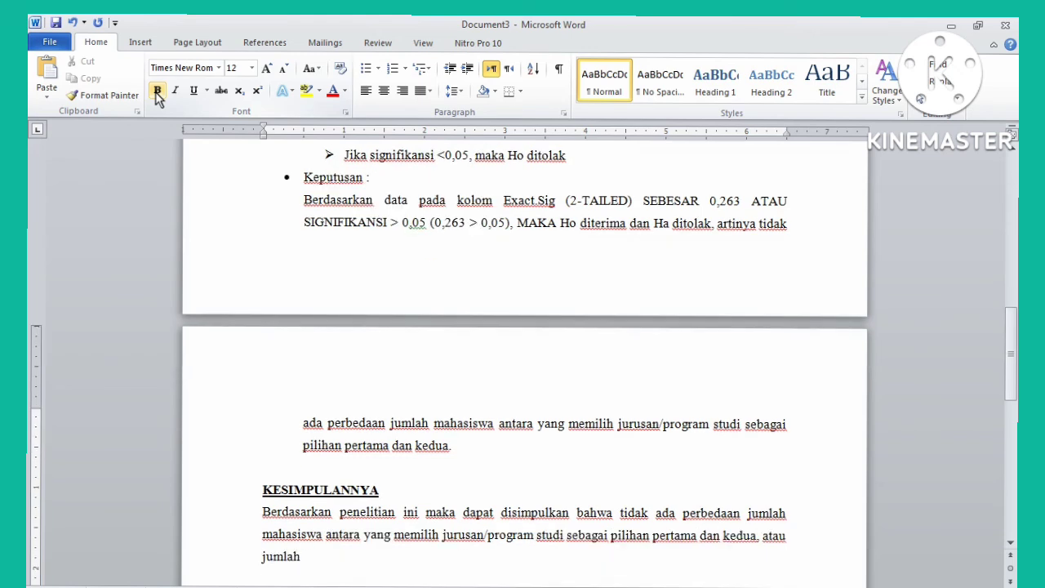
{"action": "type", "text": " mahasiswa "}
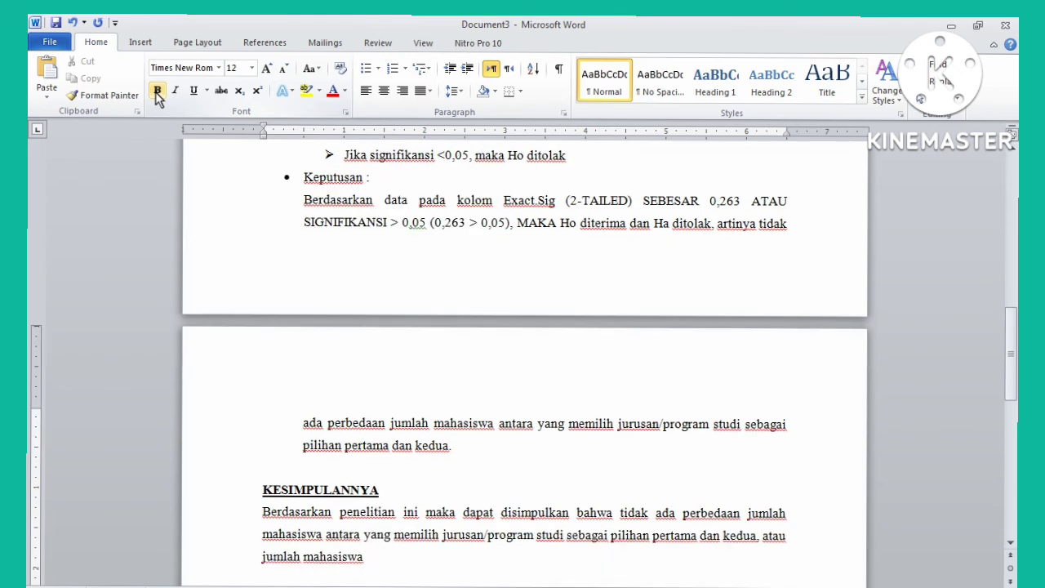
Finish the conclusion paragraph with "antara yang memilih jurusan/program studi sebagai pilihan pertama dan kedua adalah SAMA."
{"action": "type", "text": "antara yang memilih "}
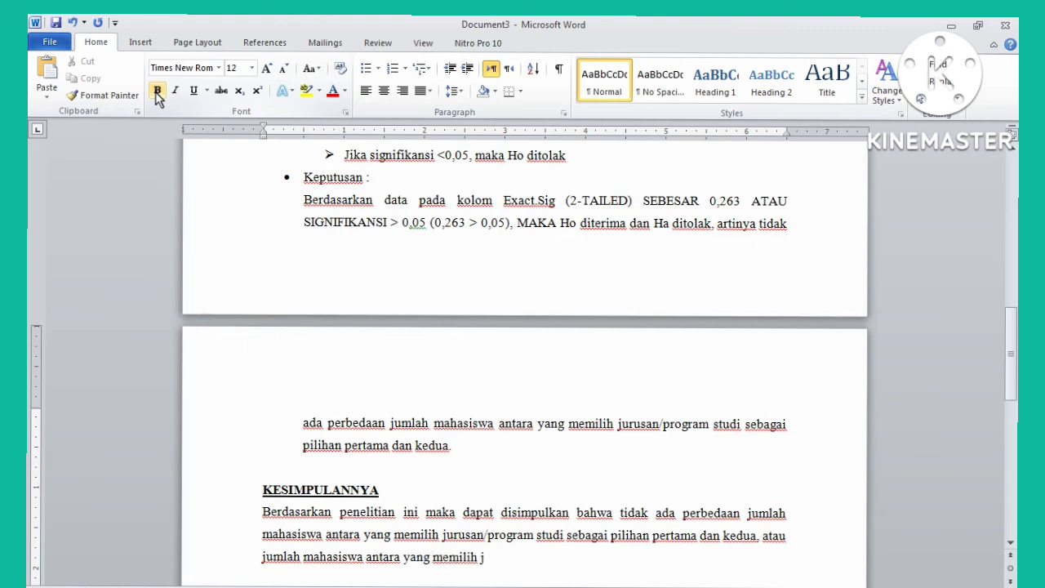
{"action": "type", "text": "jurusan/program"}
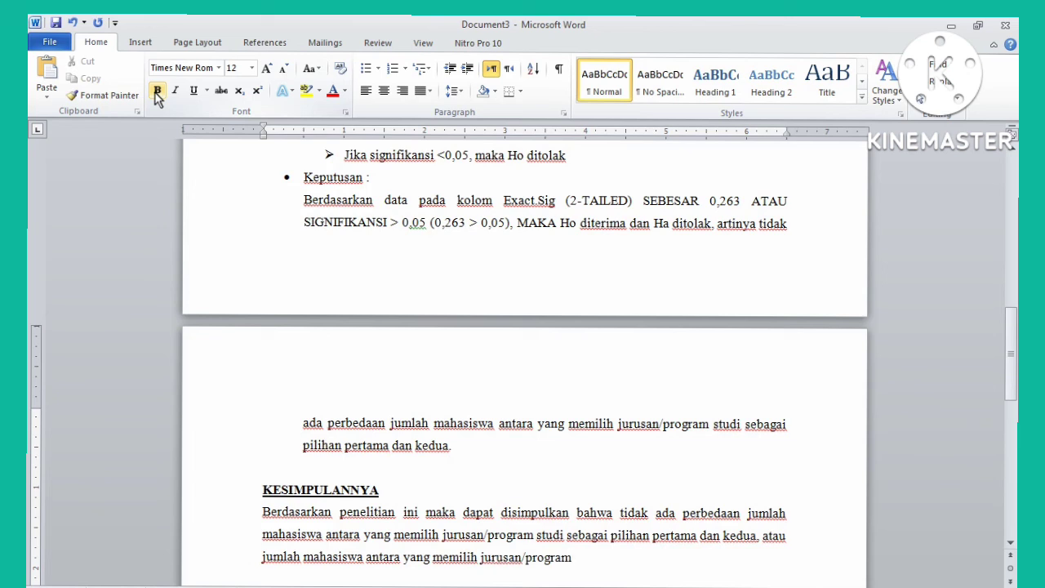
{"action": "type", "text": " studi sebagai pilihan"}
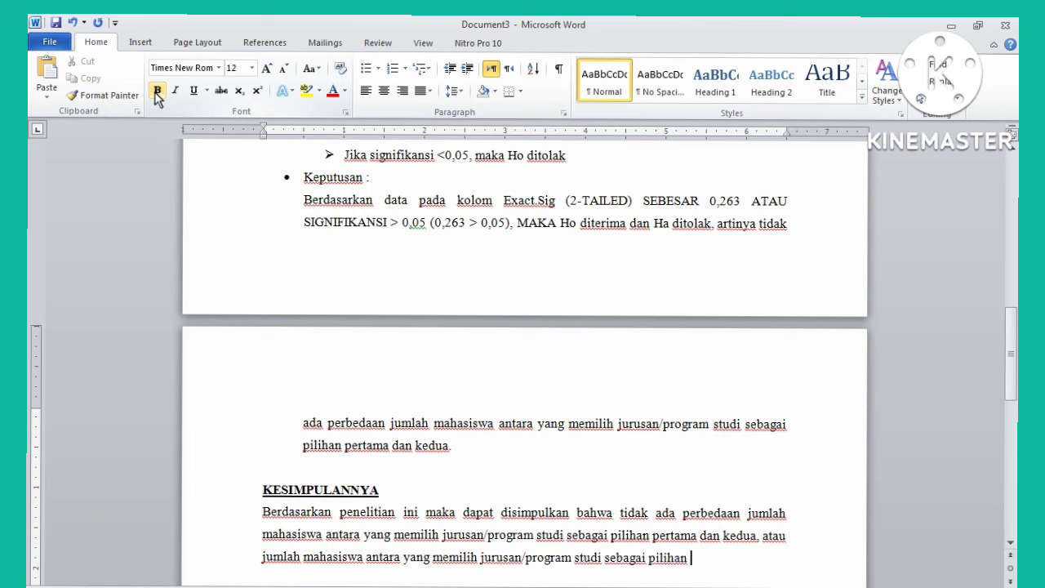
{"action": "type", "text": " pertama dan"}
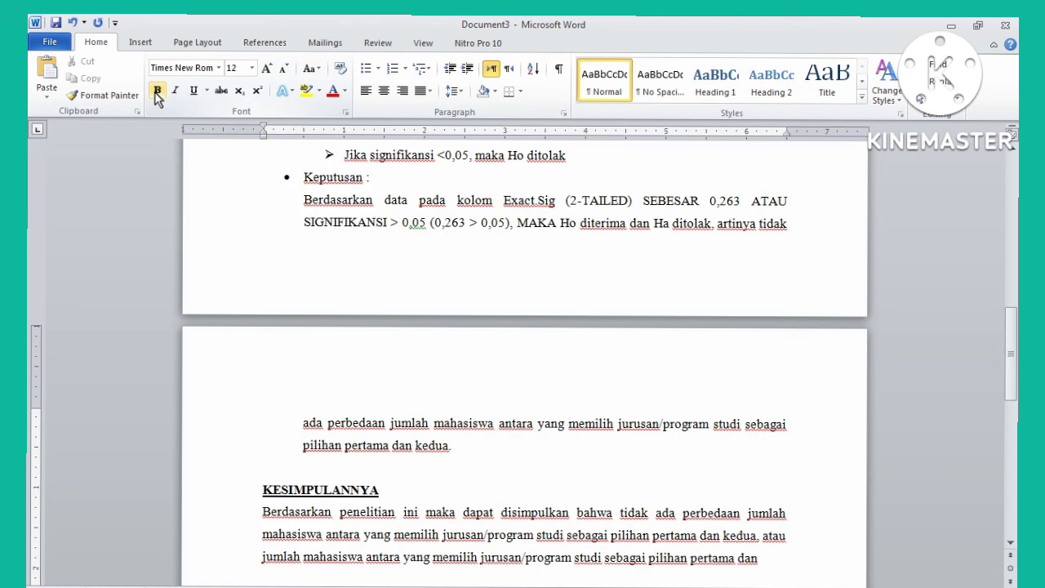
{"action": "type", "text": " kedua adalah SAMA"}
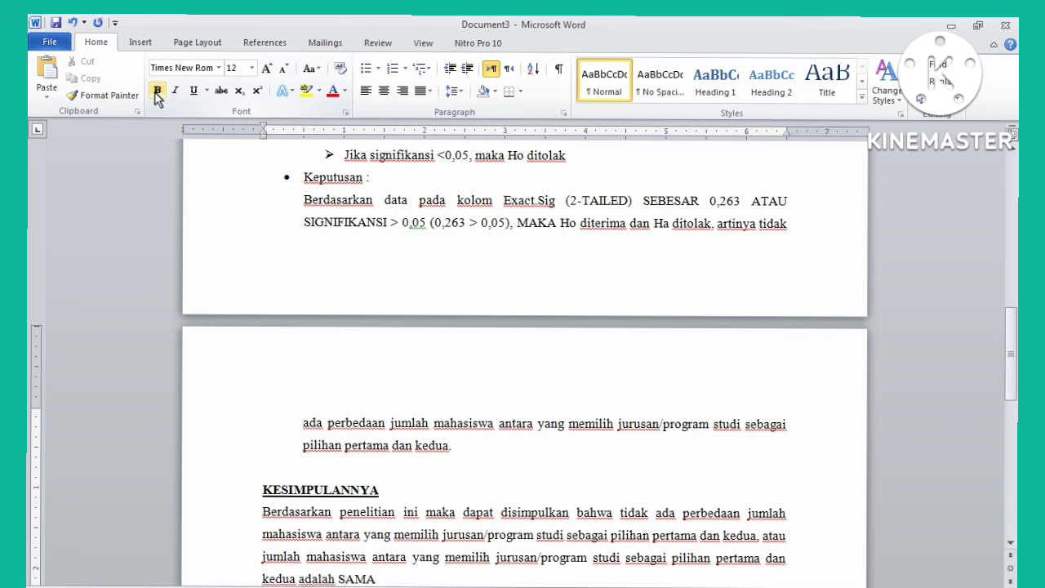
{"action": "type", "text": "."}
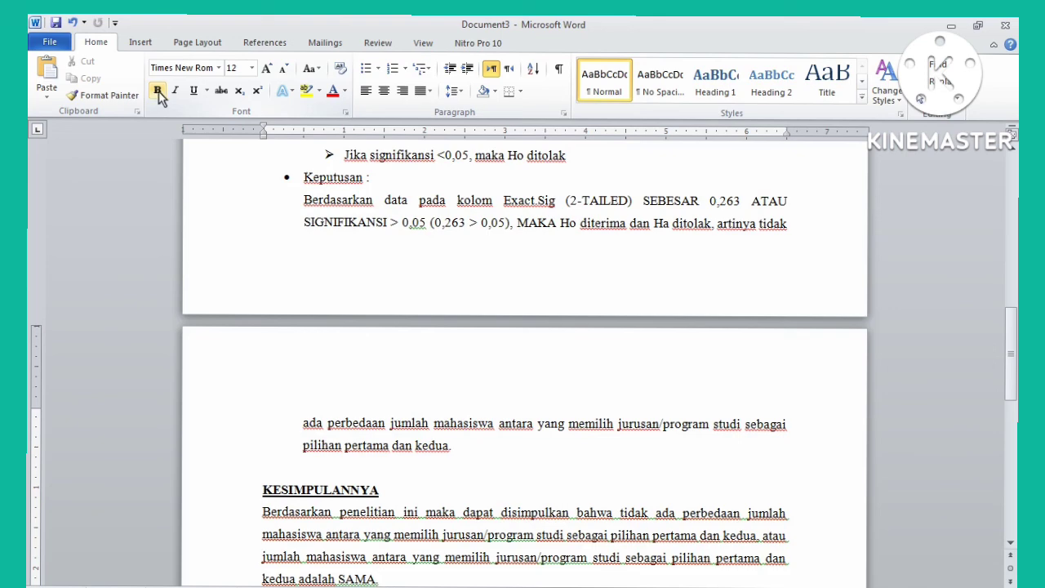
{"action": "left_click_drag", "start_coordinate": [1015, 346], "coordinate": [1015, 194]}
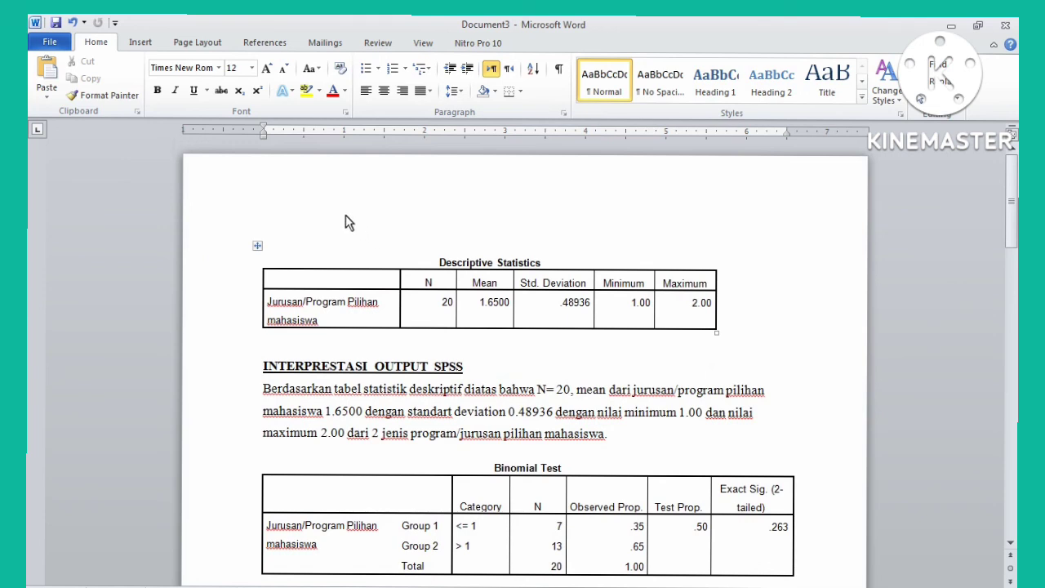